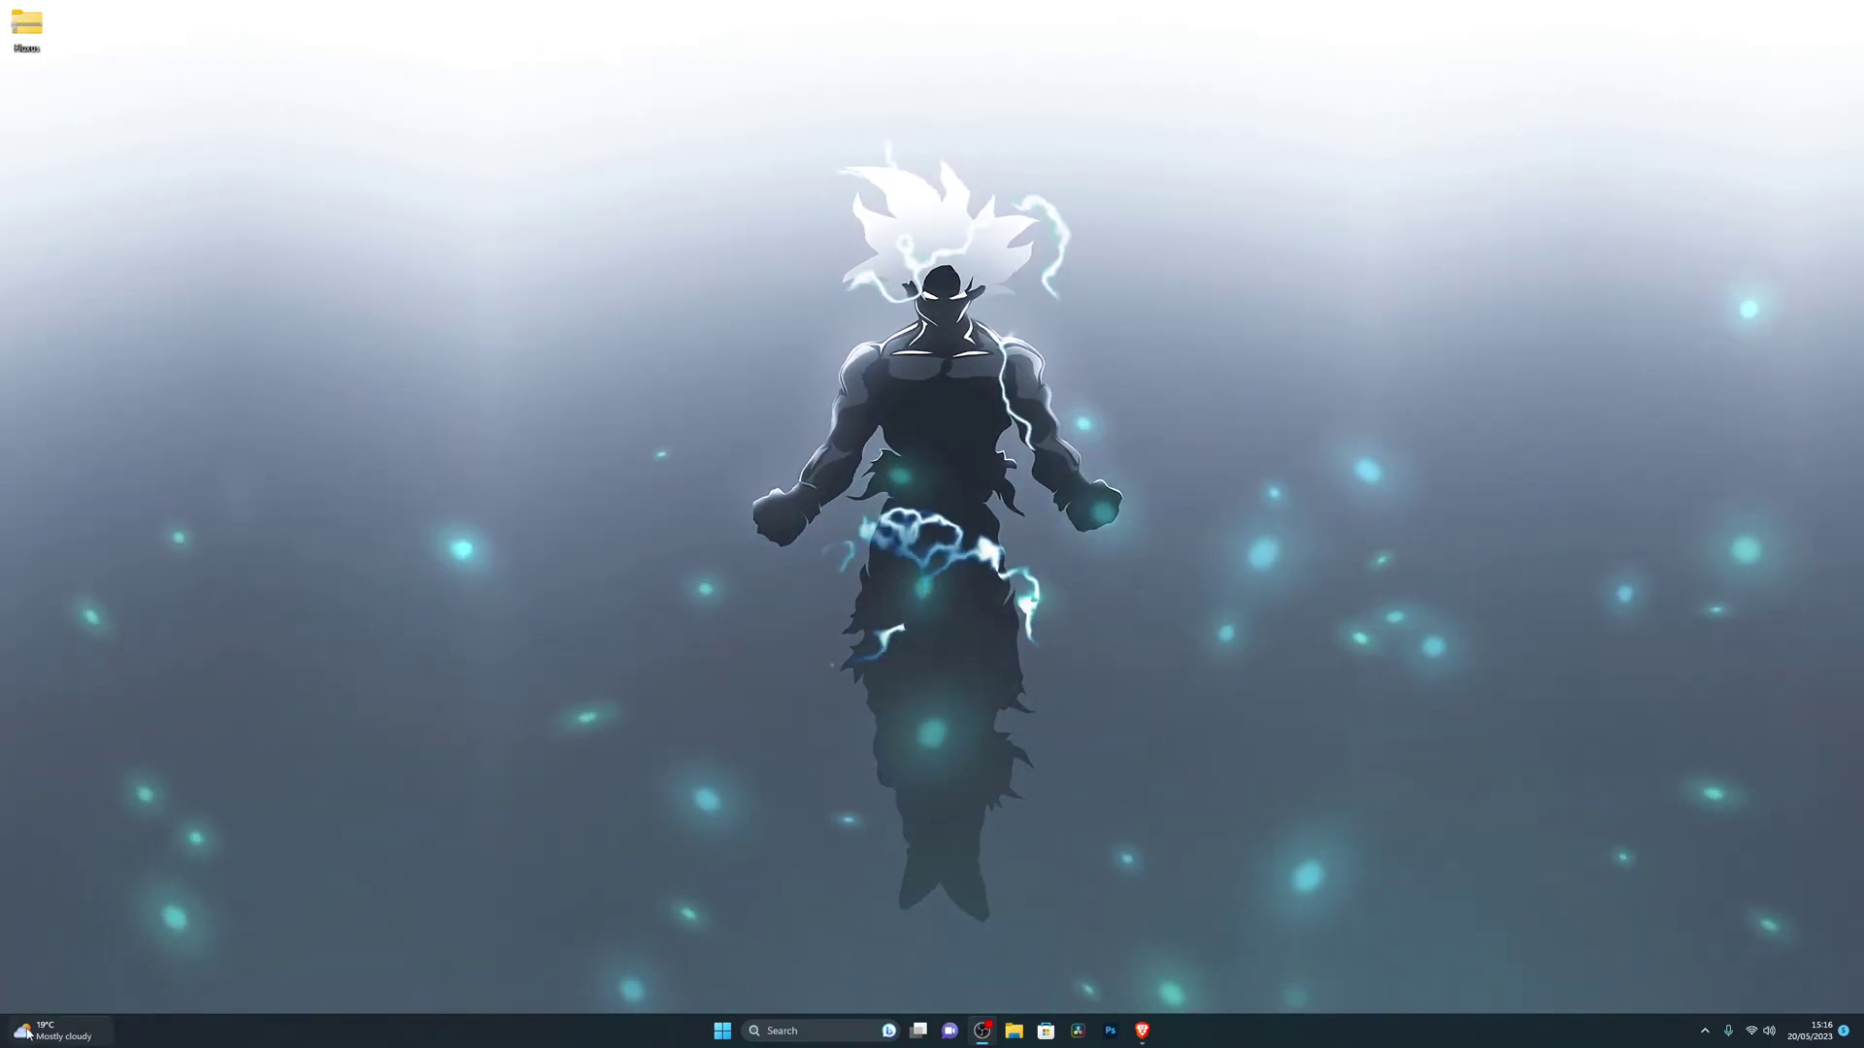
# Step: Search 'virus', open the Virus & threat protection settings in Windows Security, then minimize it
pyautogui.click(19, 1039)
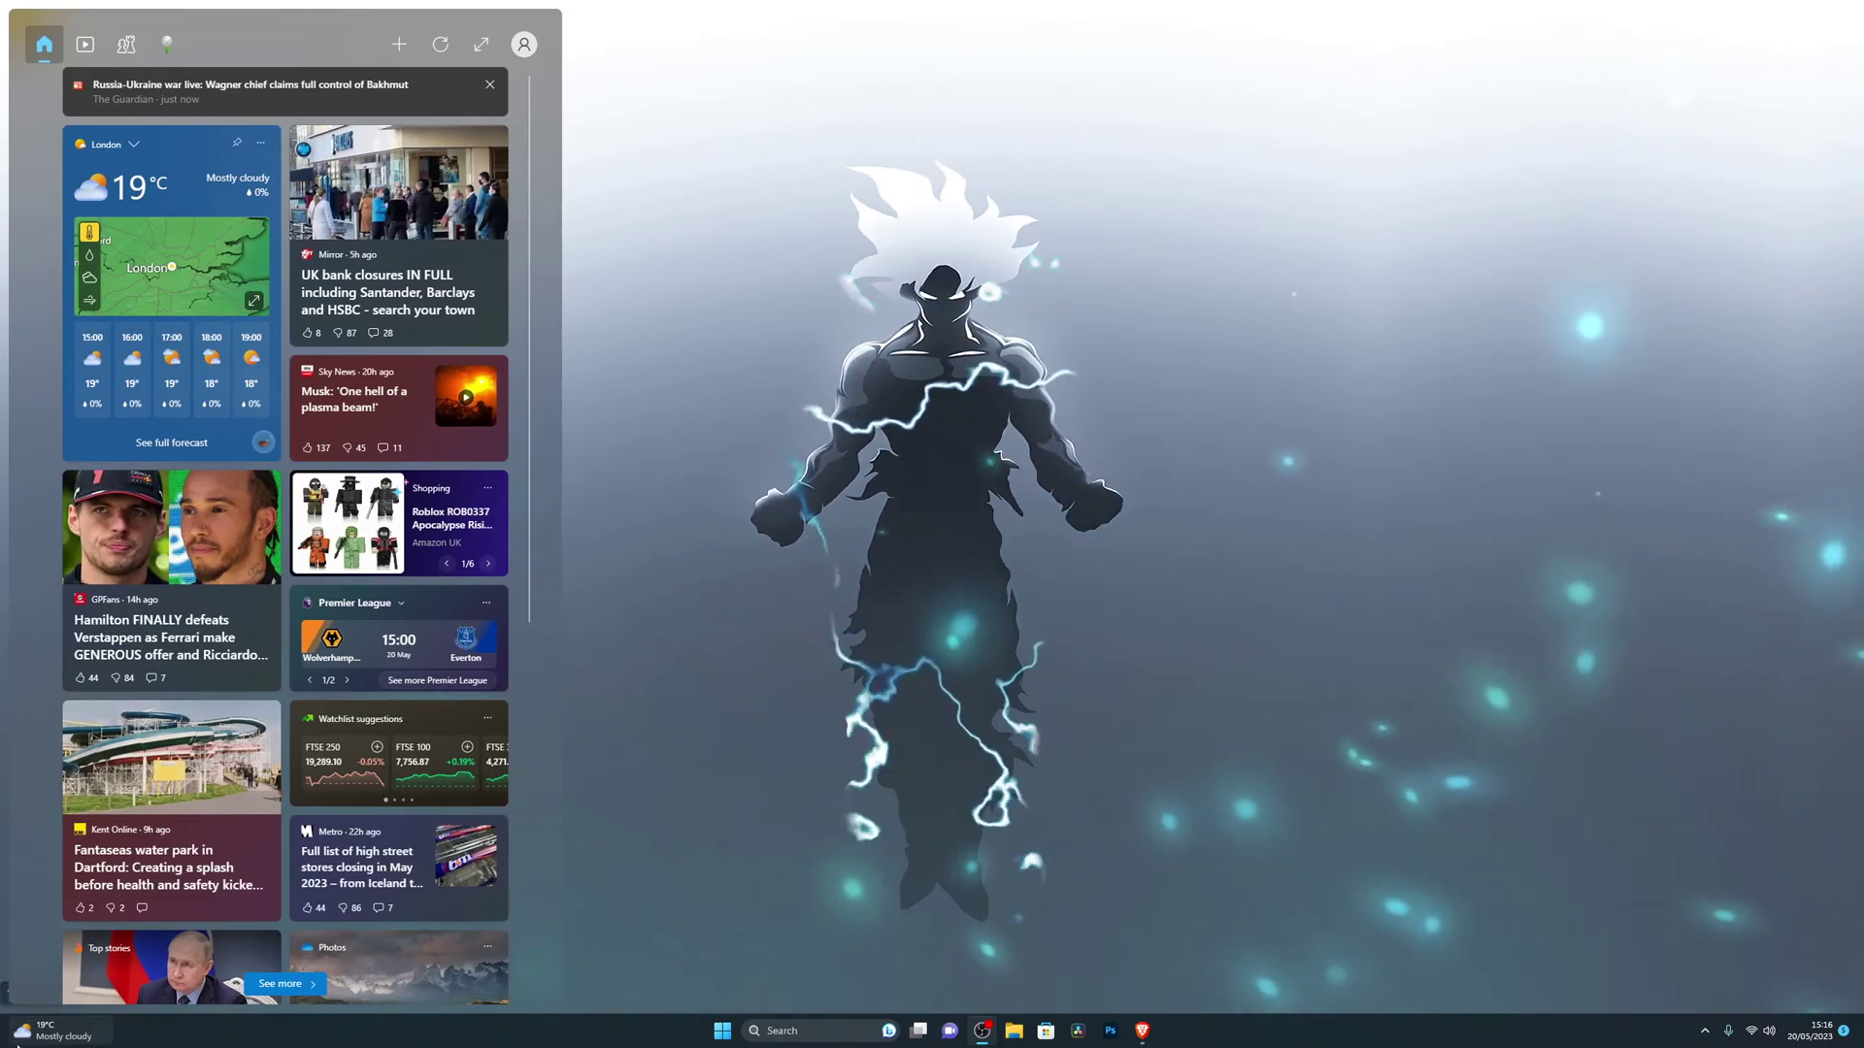
pyautogui.click(916, 864)
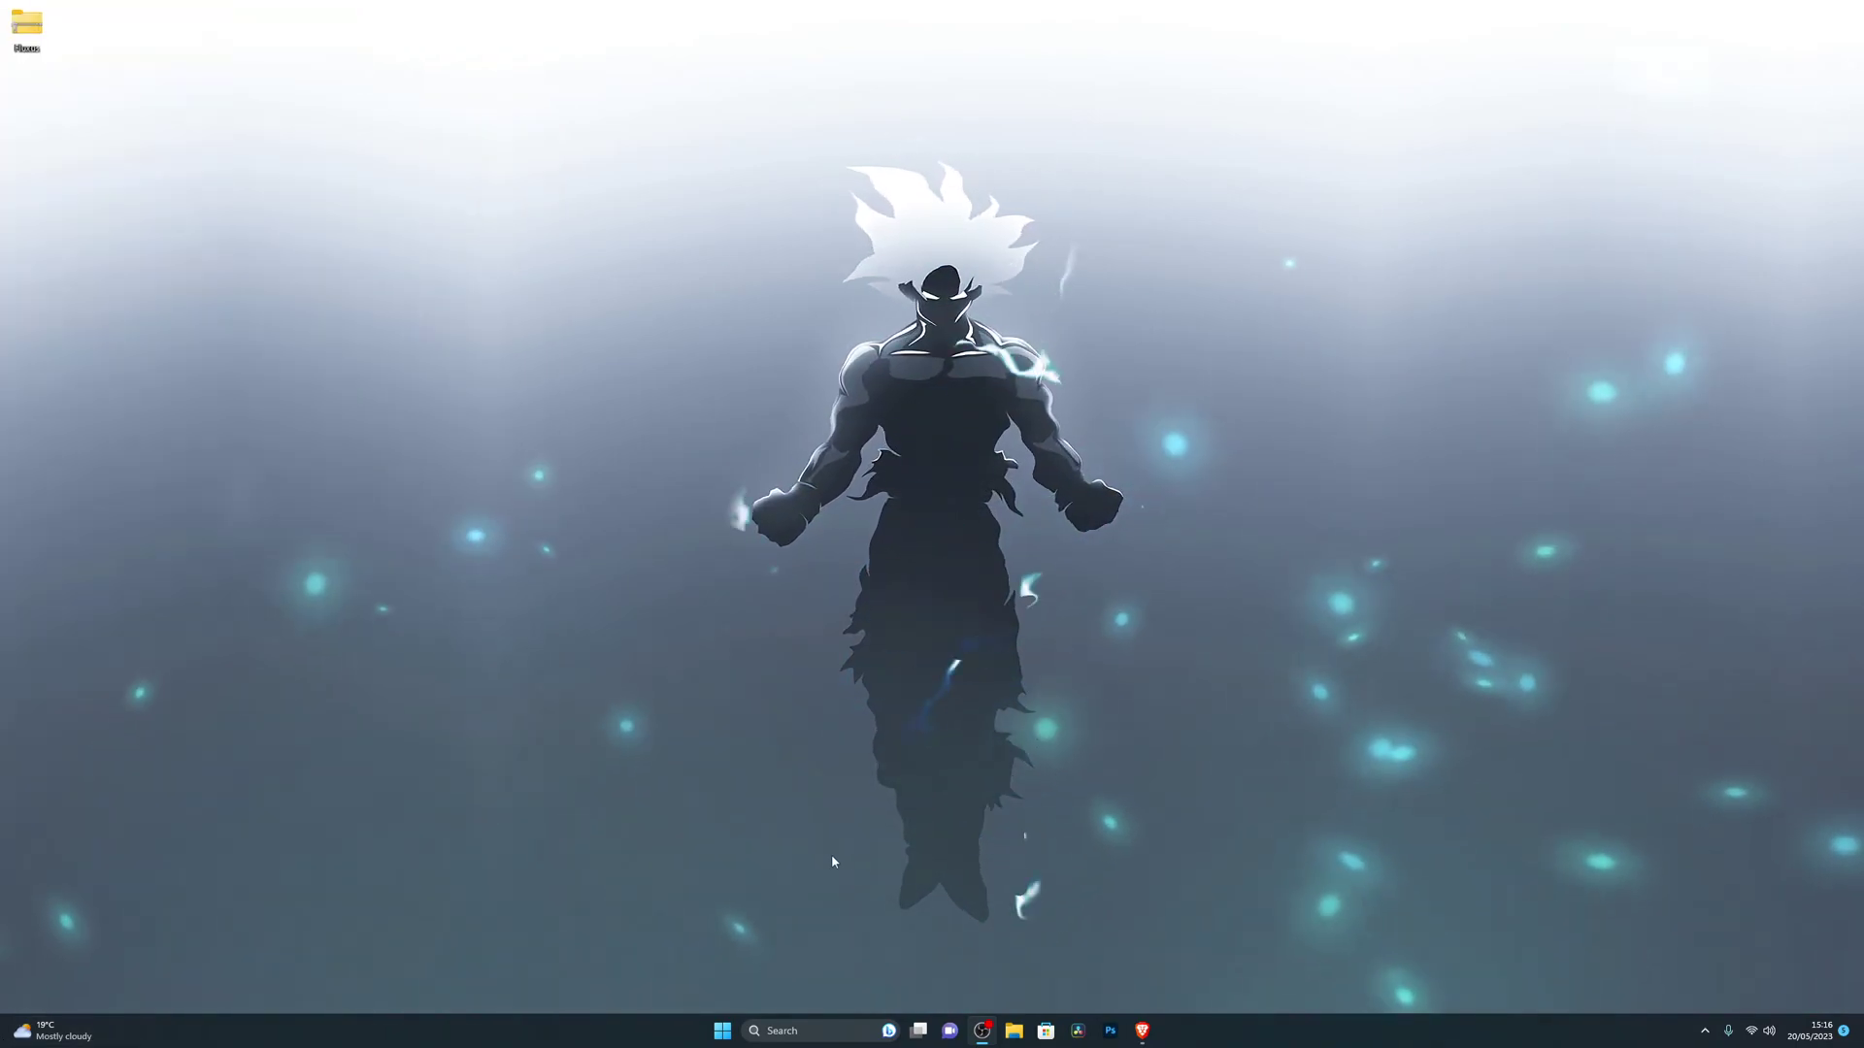
pyautogui.click(722, 1030)
pyautogui.write('virus')
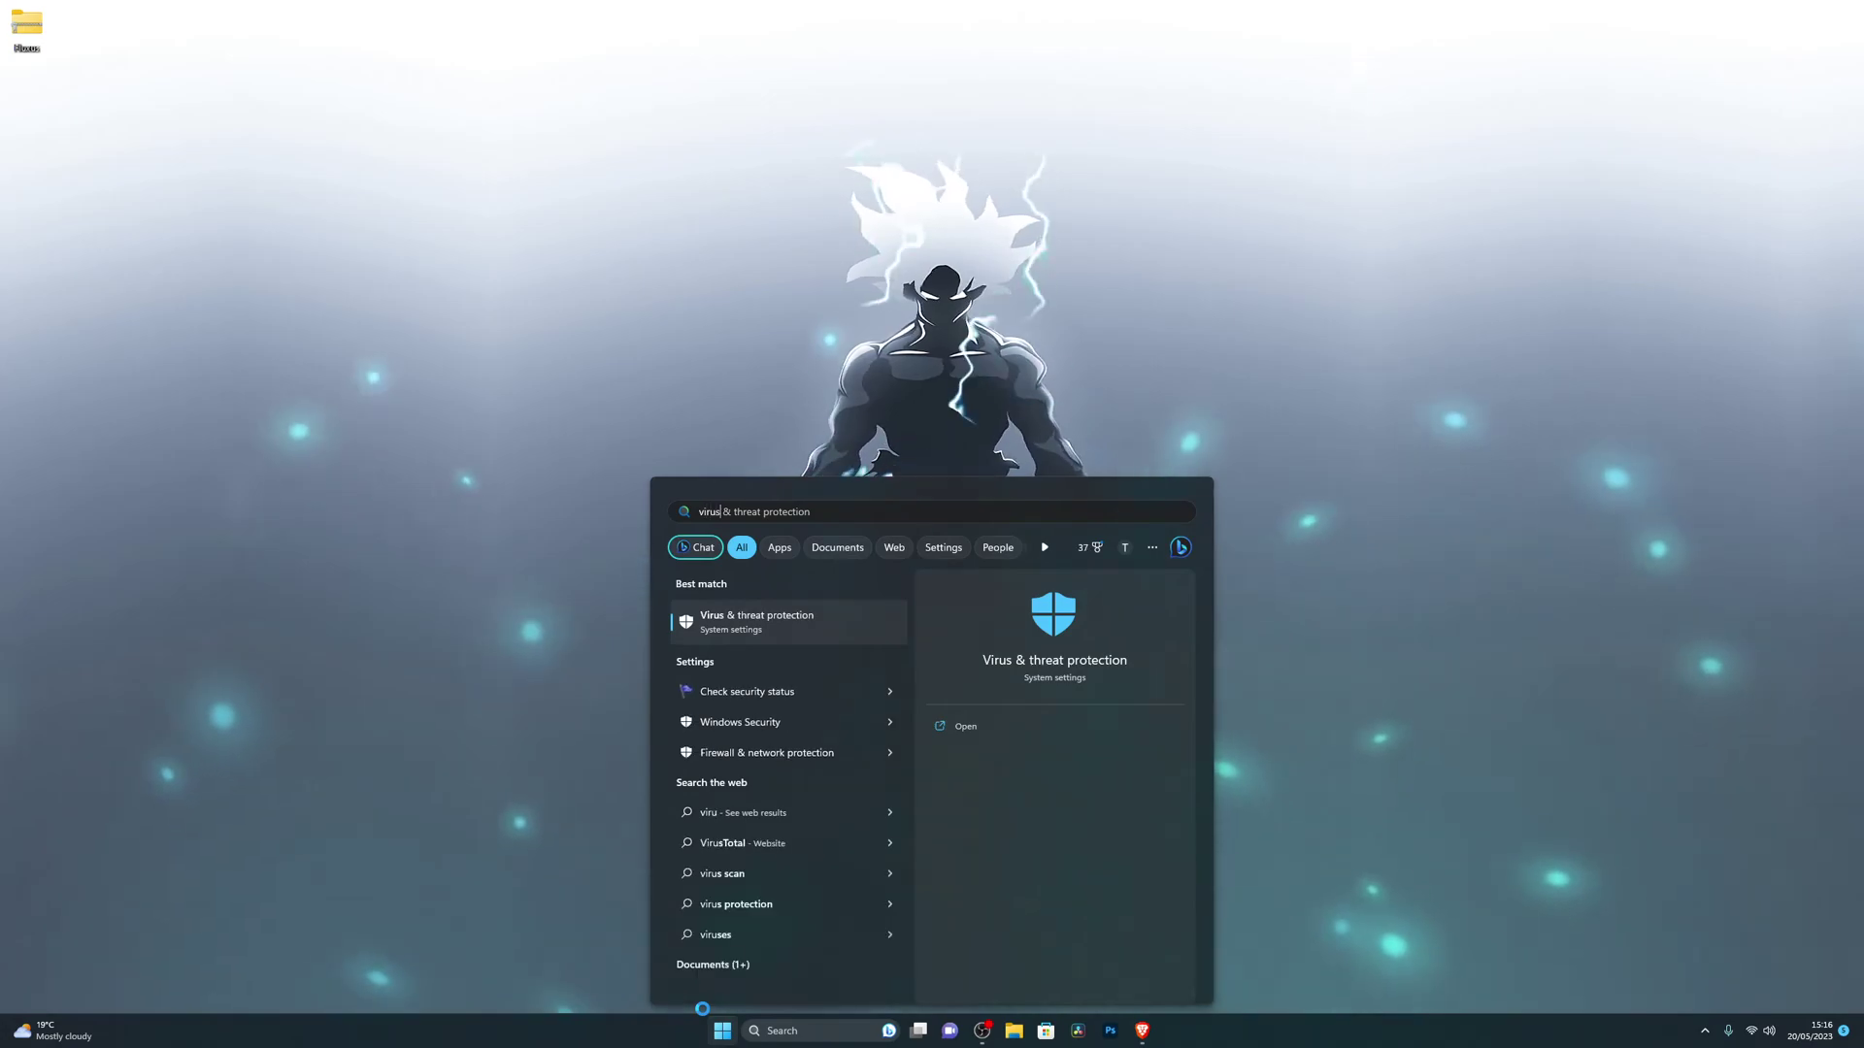
pyautogui.click(753, 626)
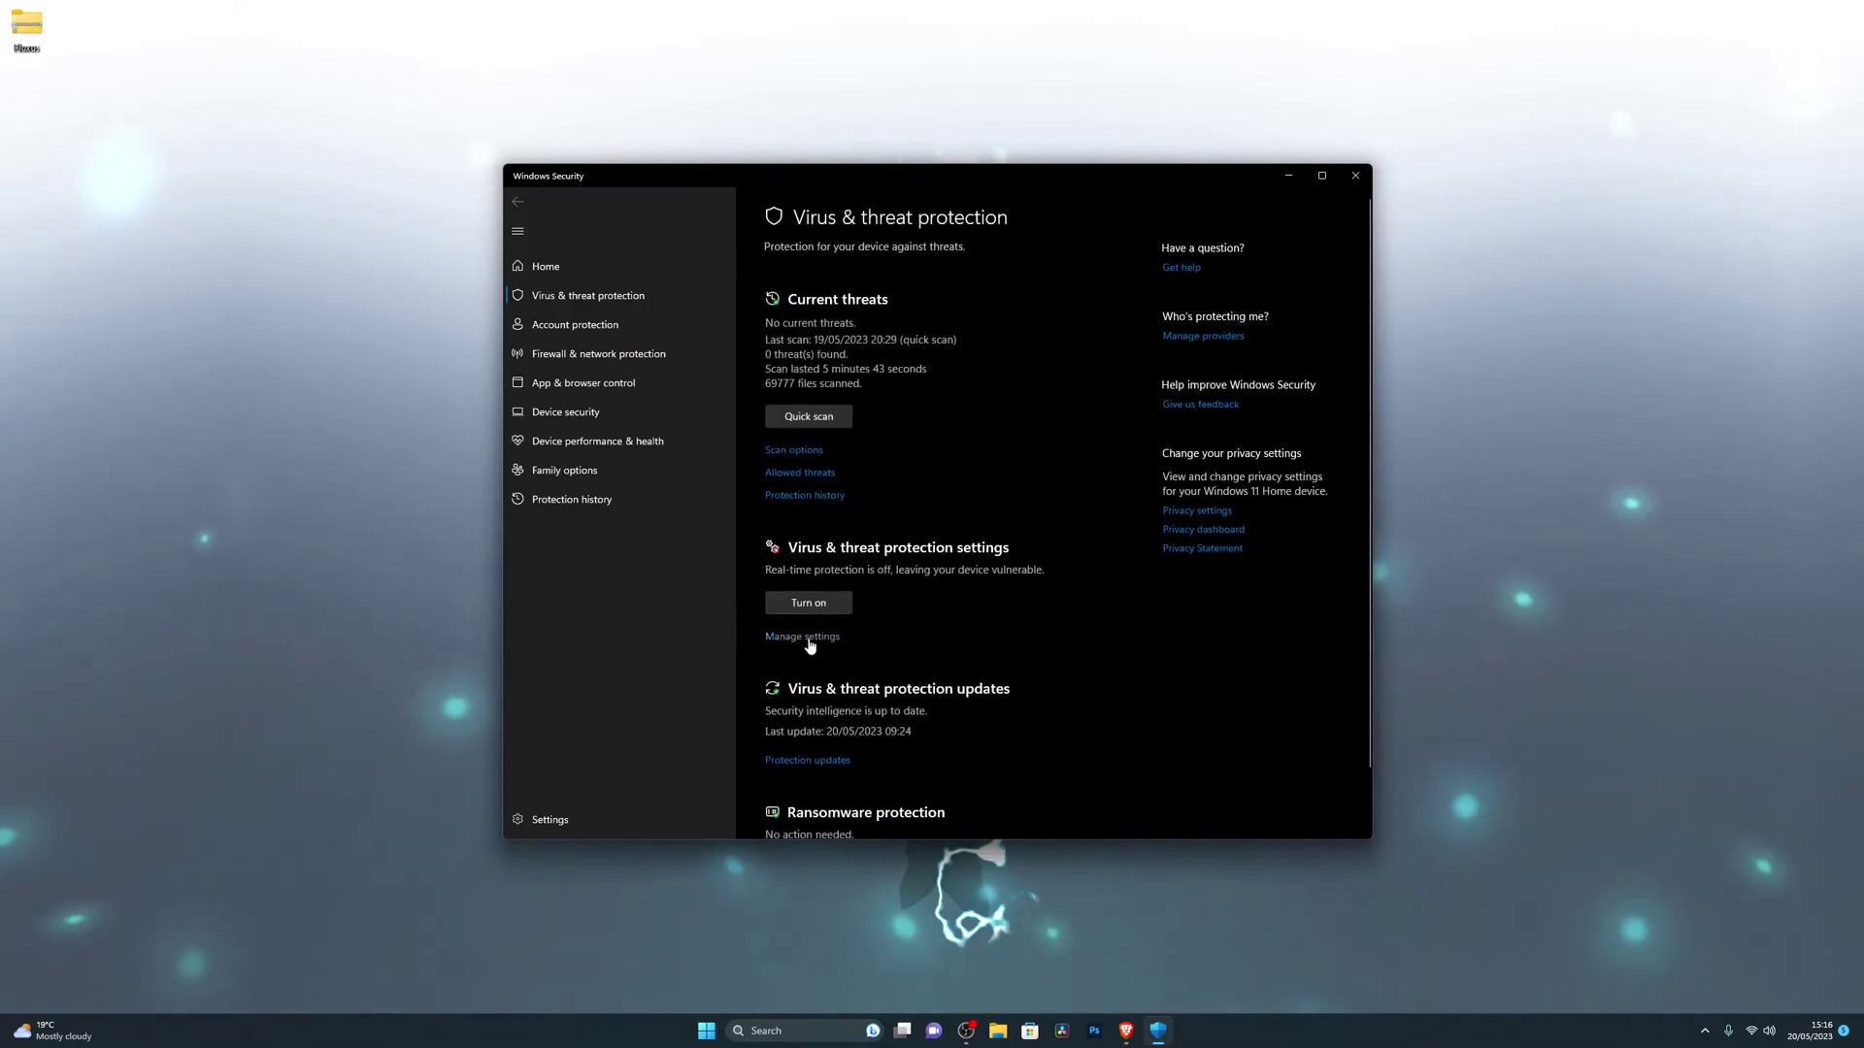
pyautogui.click(814, 640)
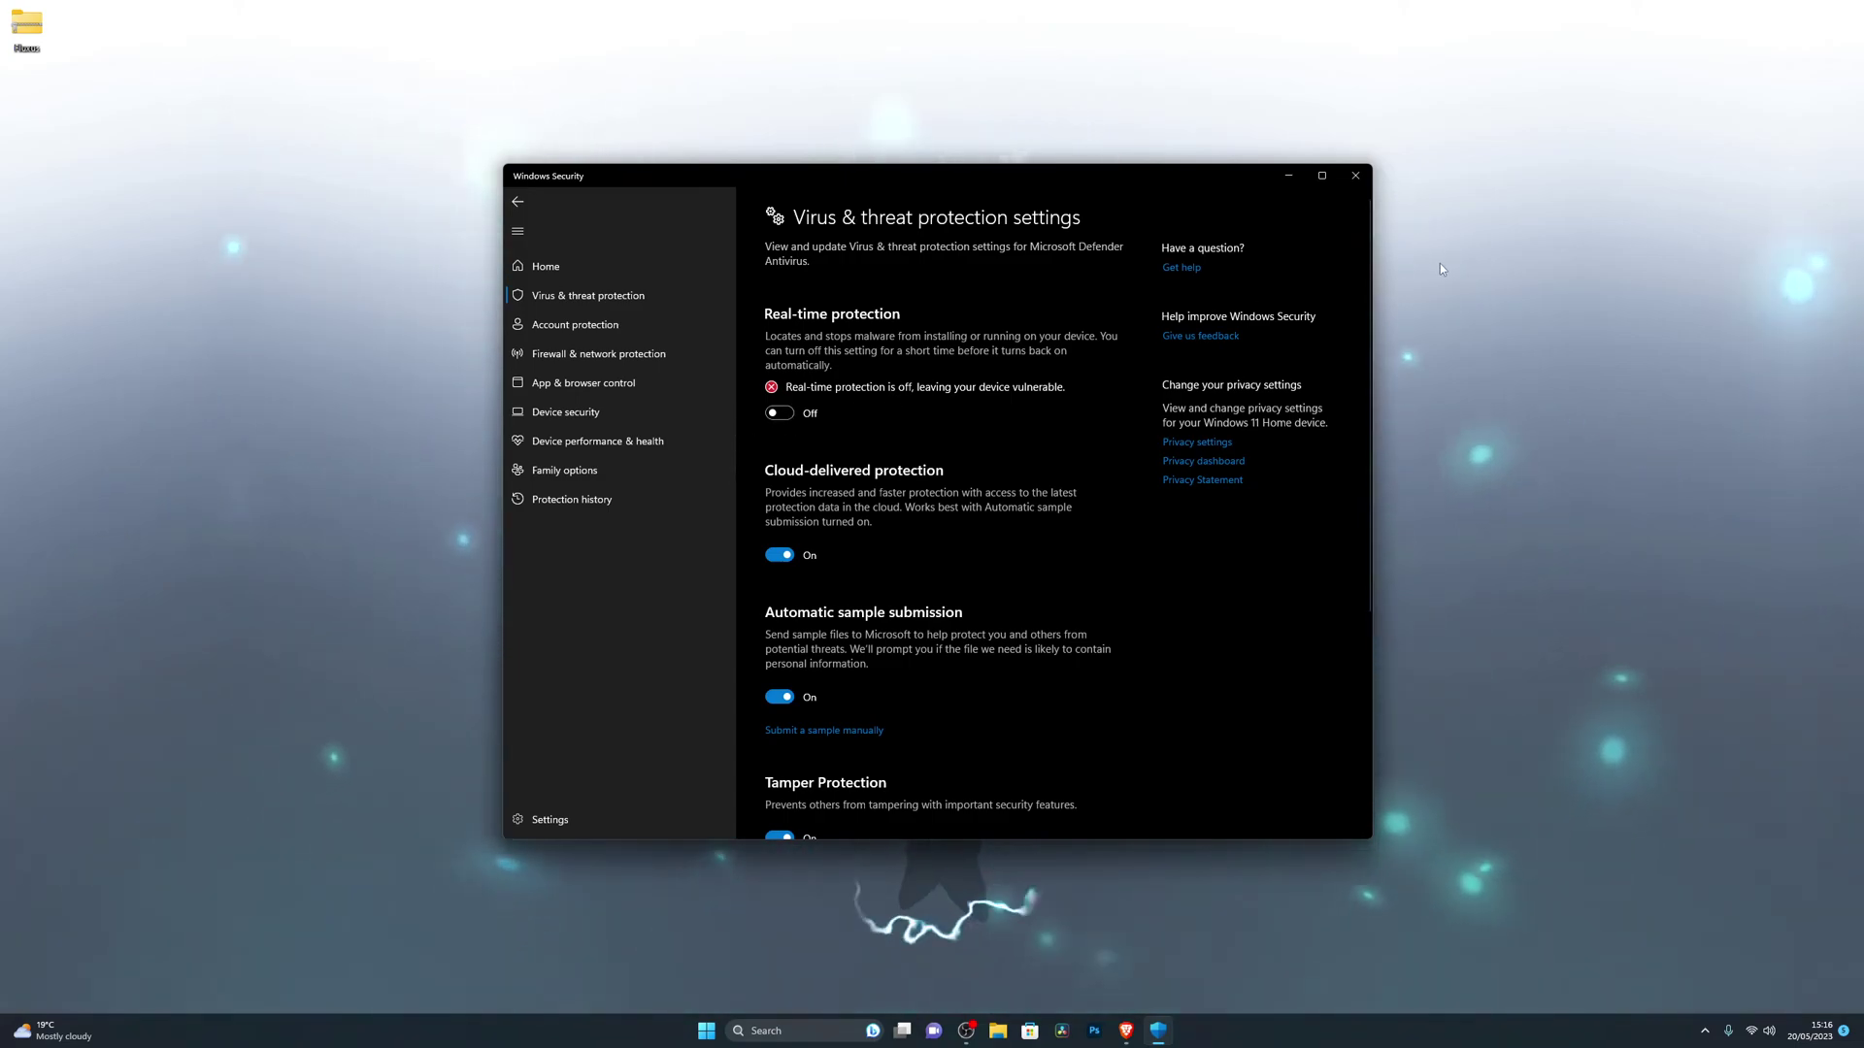
pyautogui.click(1283, 177)
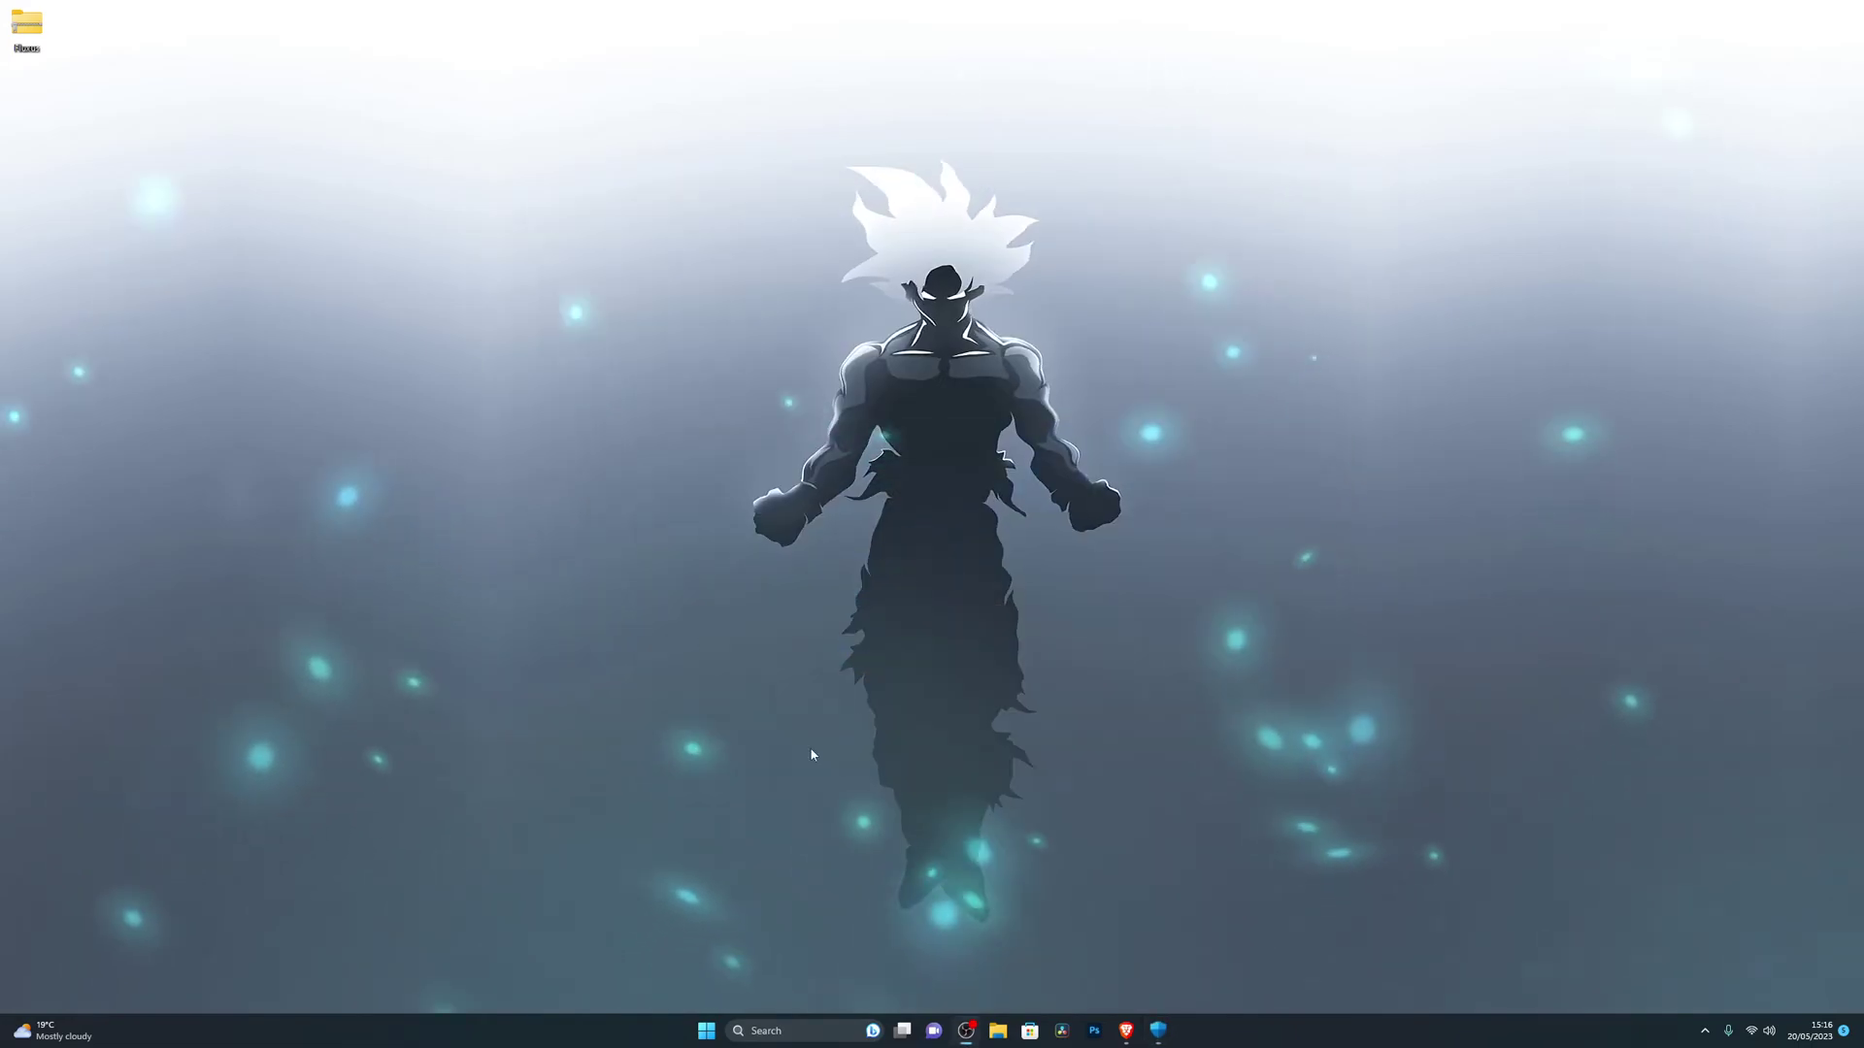
# Step: Close Windows Security from the taskbar and open Serenity-tube's Fluxus executor download link
pyautogui.rightClick(1158, 1031)
pyautogui.click(1113, 998)
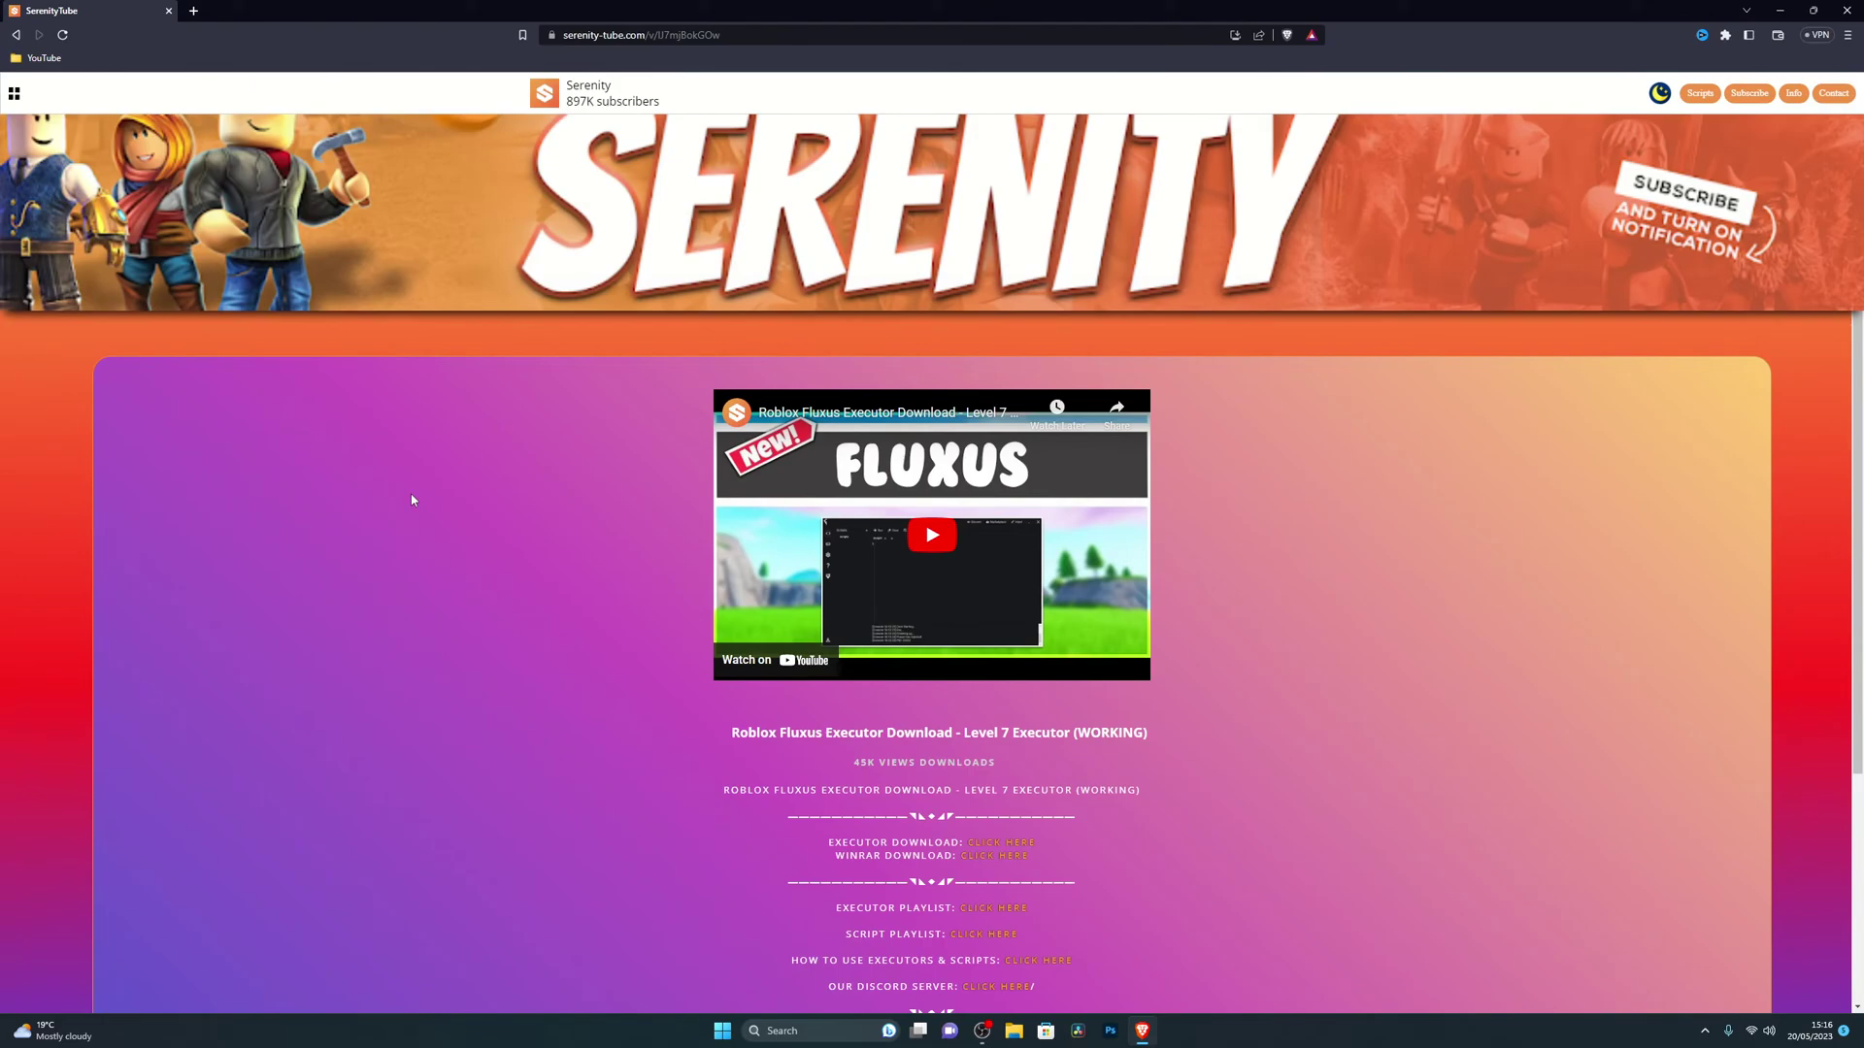
pyautogui.click(1005, 844)
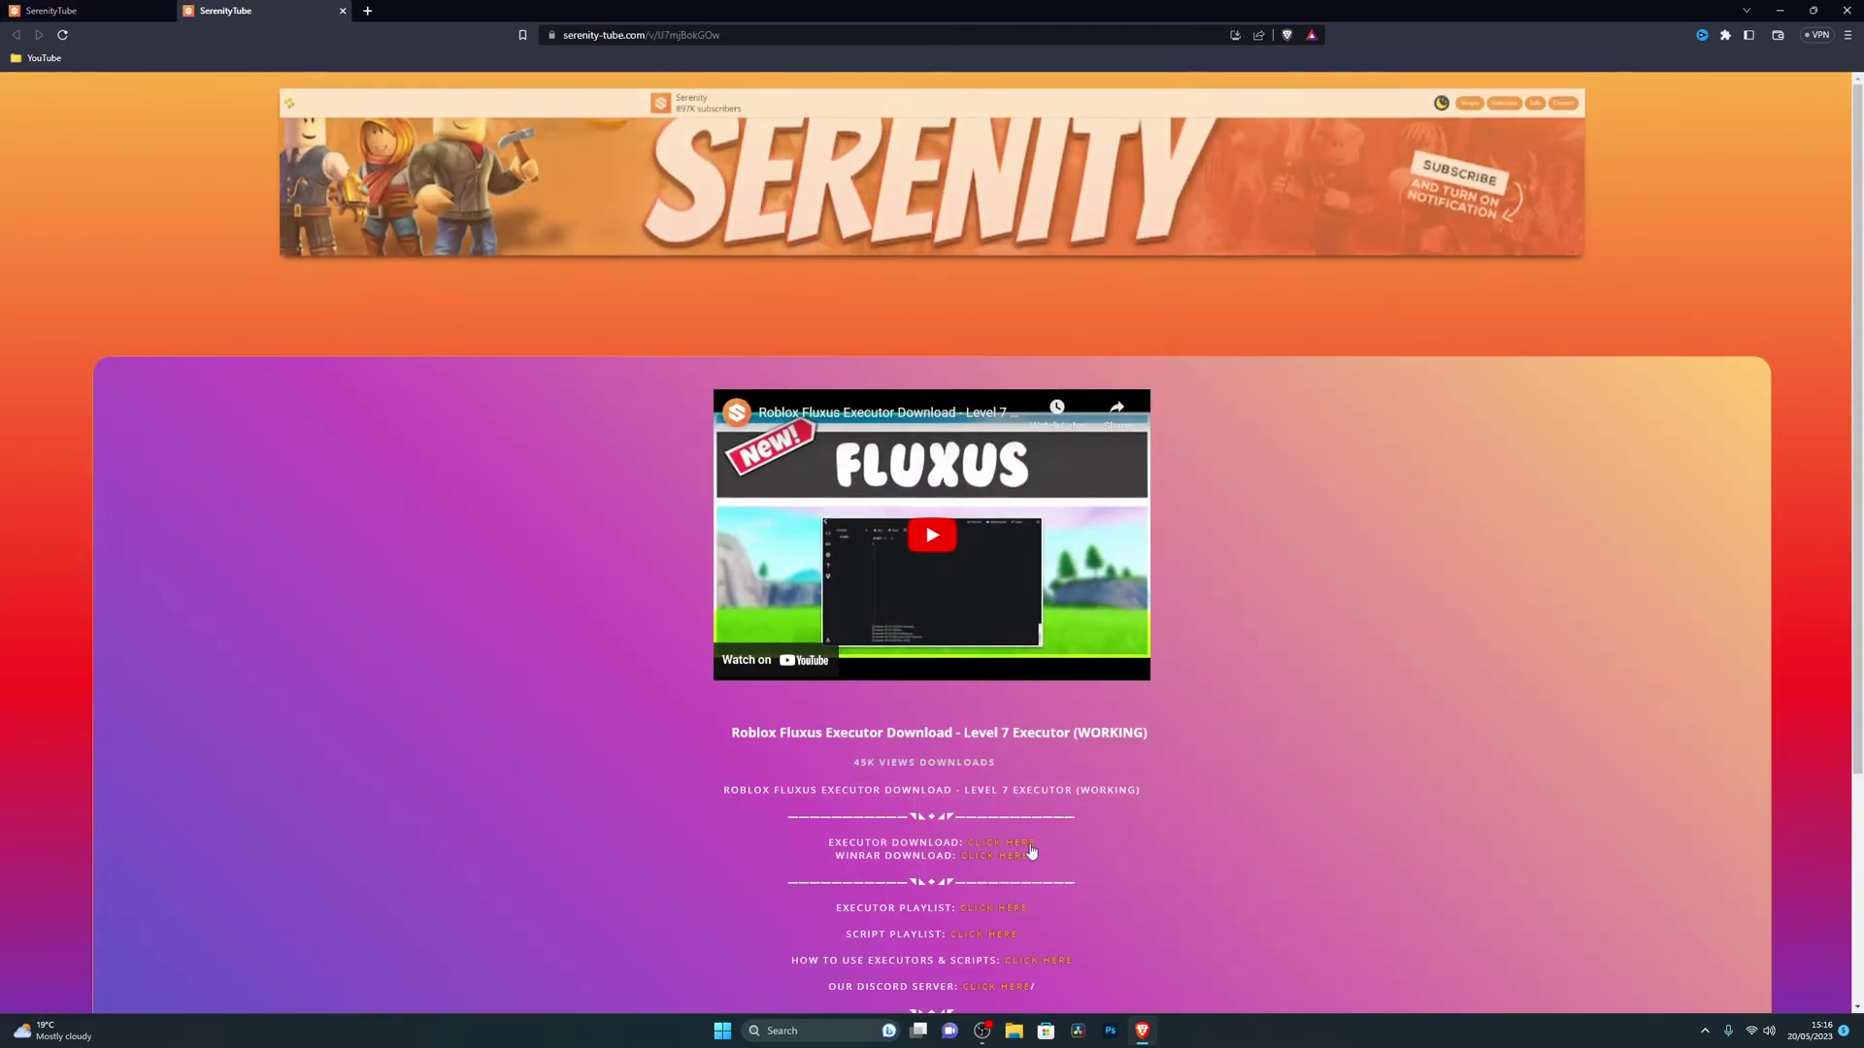
pyautogui.click(1000, 843)
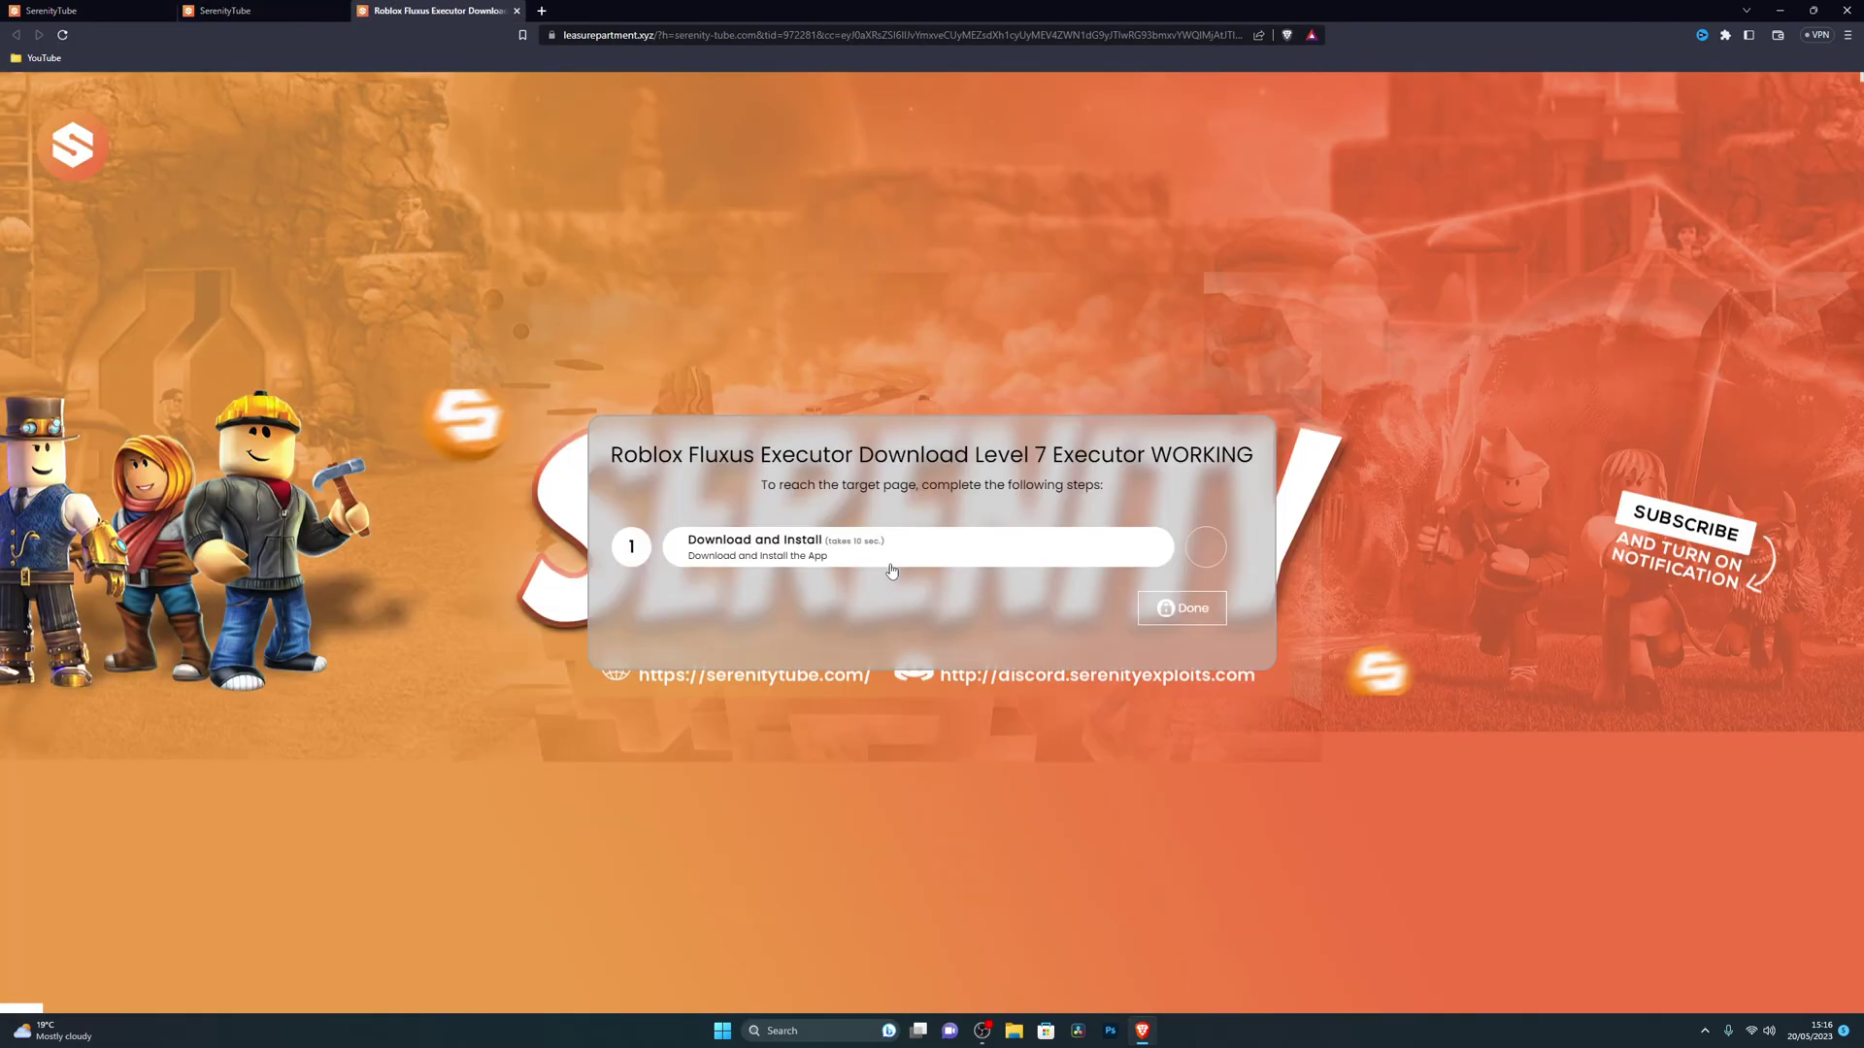
# Step: Use Download and Install to download the Fluxus setup file, then minimize Brave
pyautogui.click(946, 560)
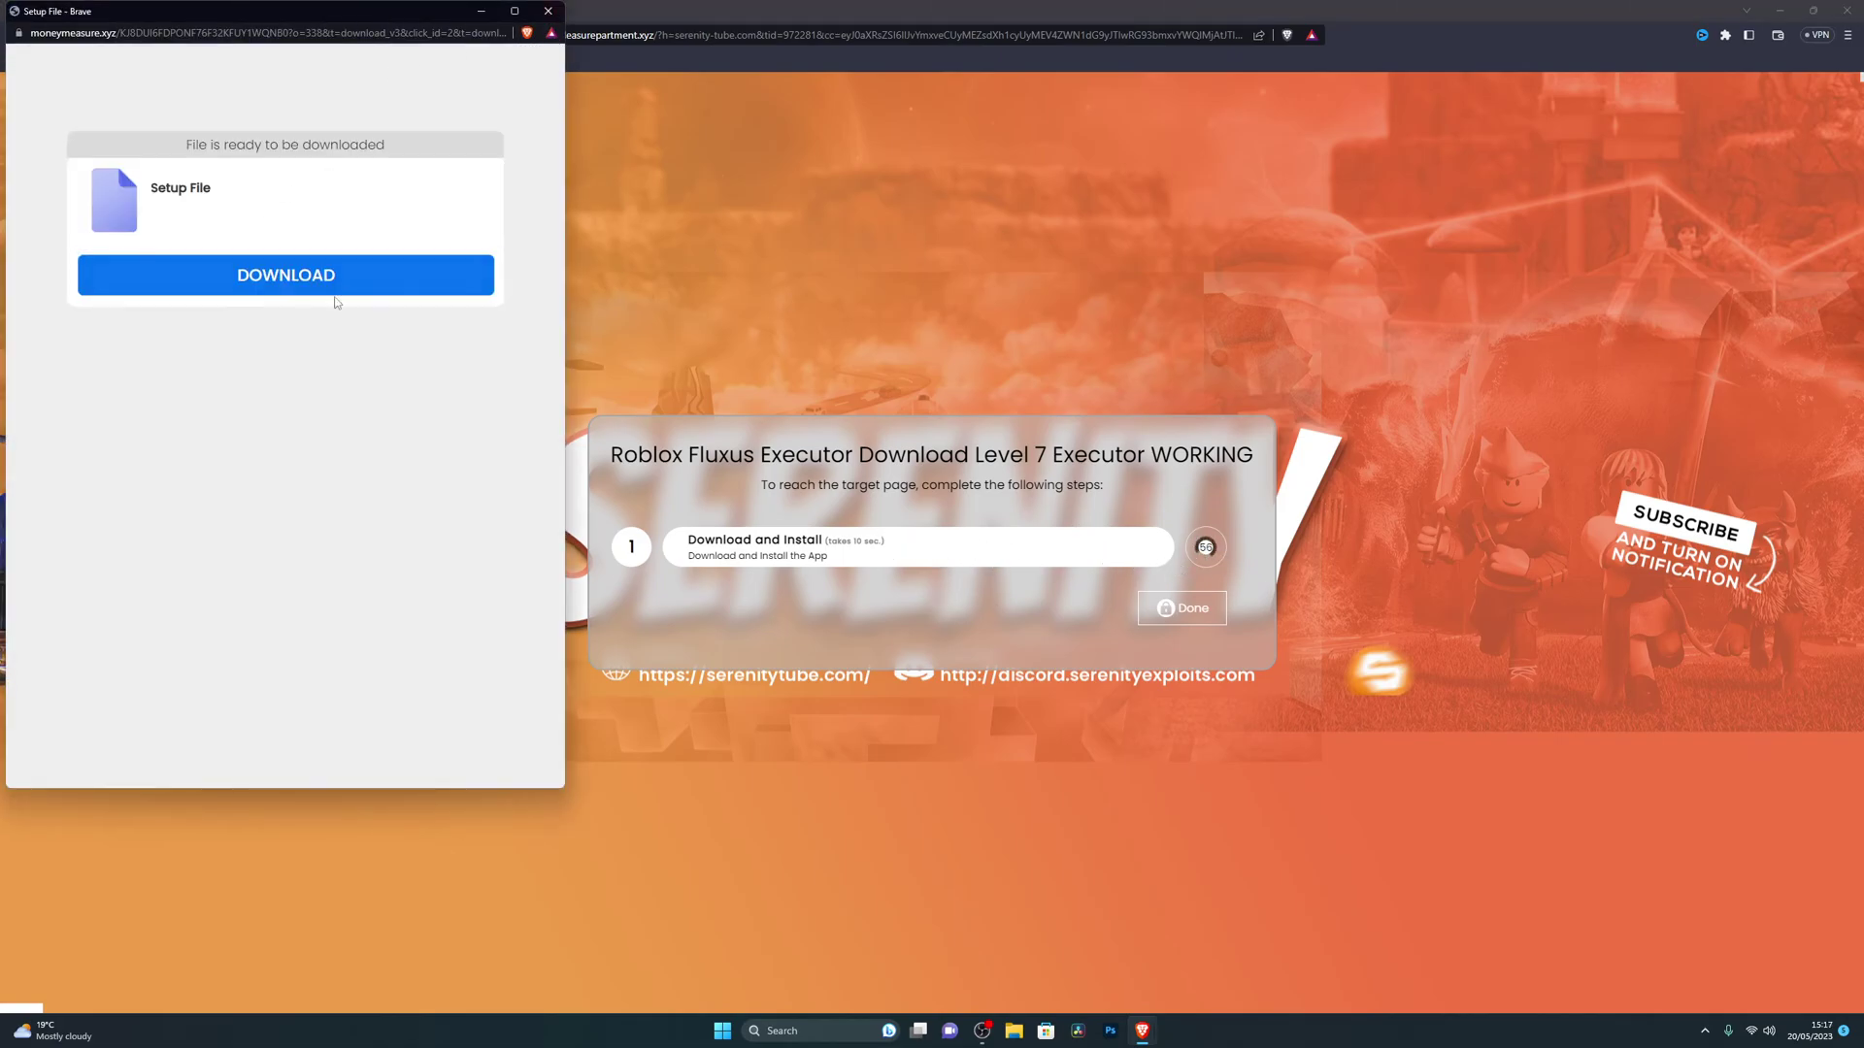
pyautogui.click(547, 12)
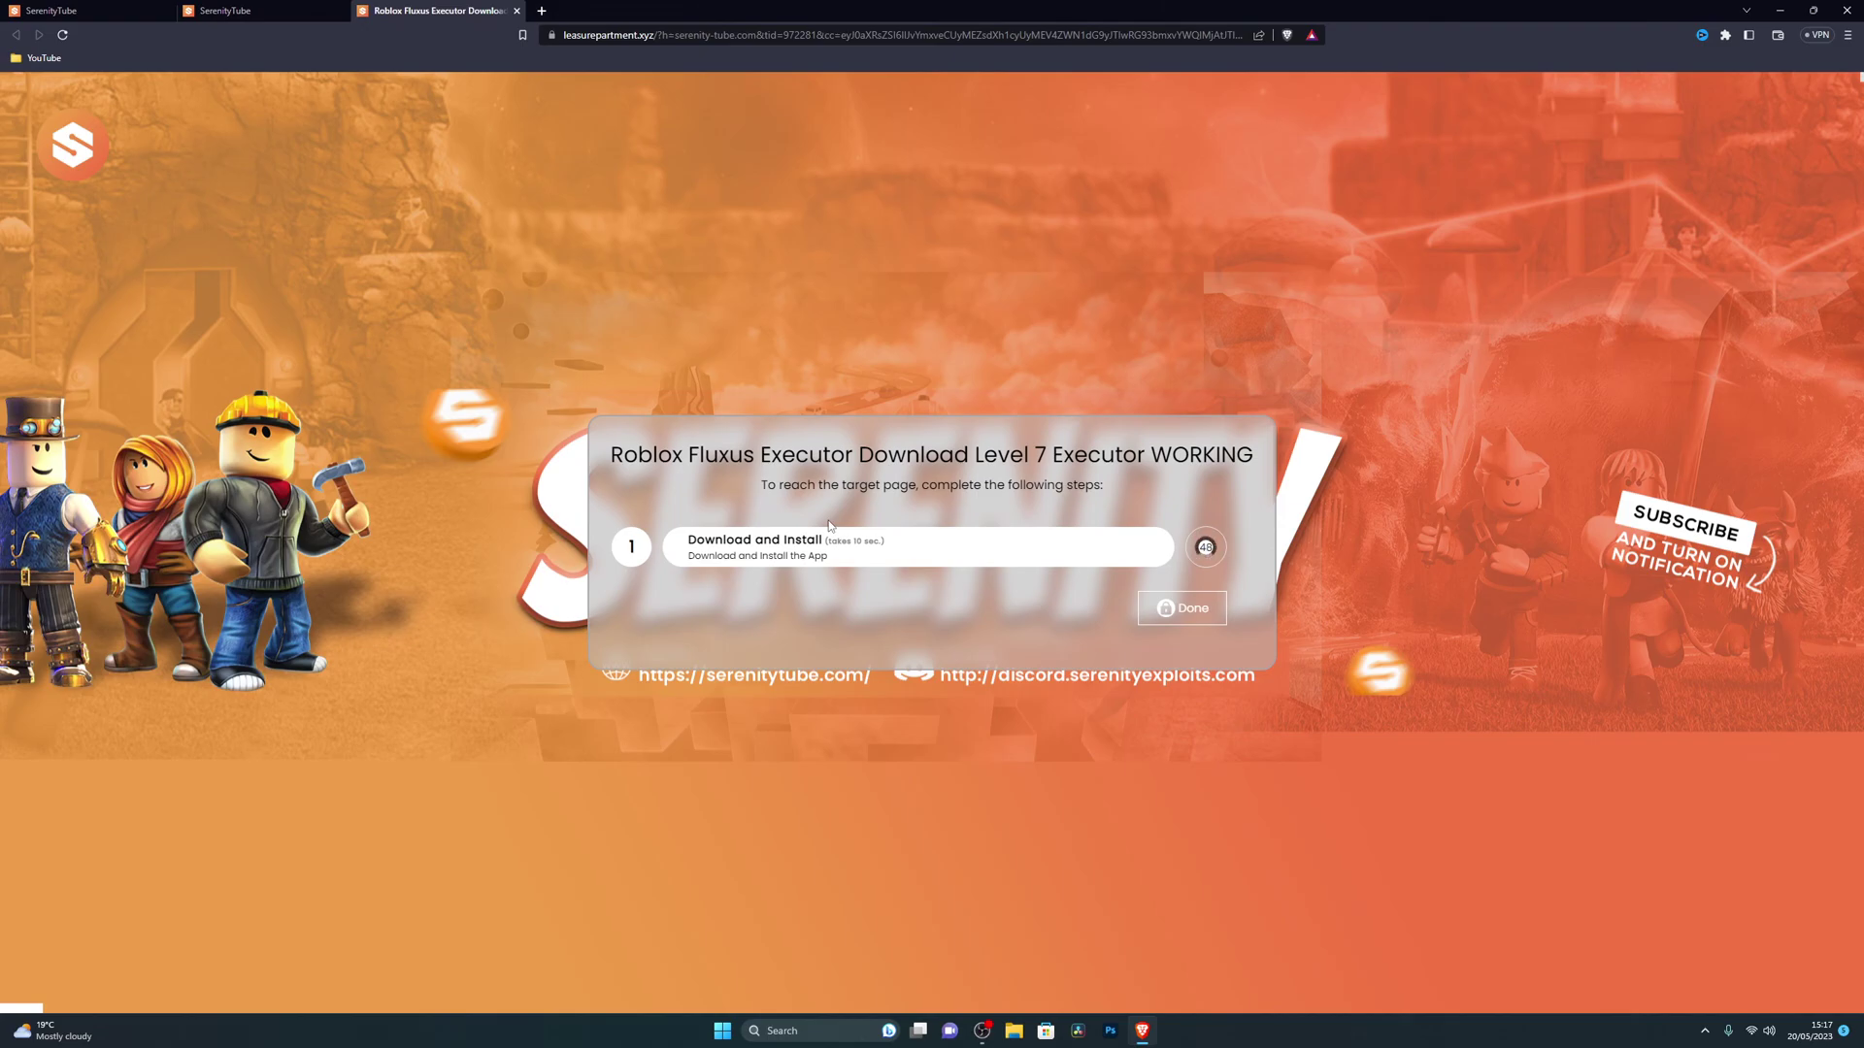
pyautogui.click(1791, 9)
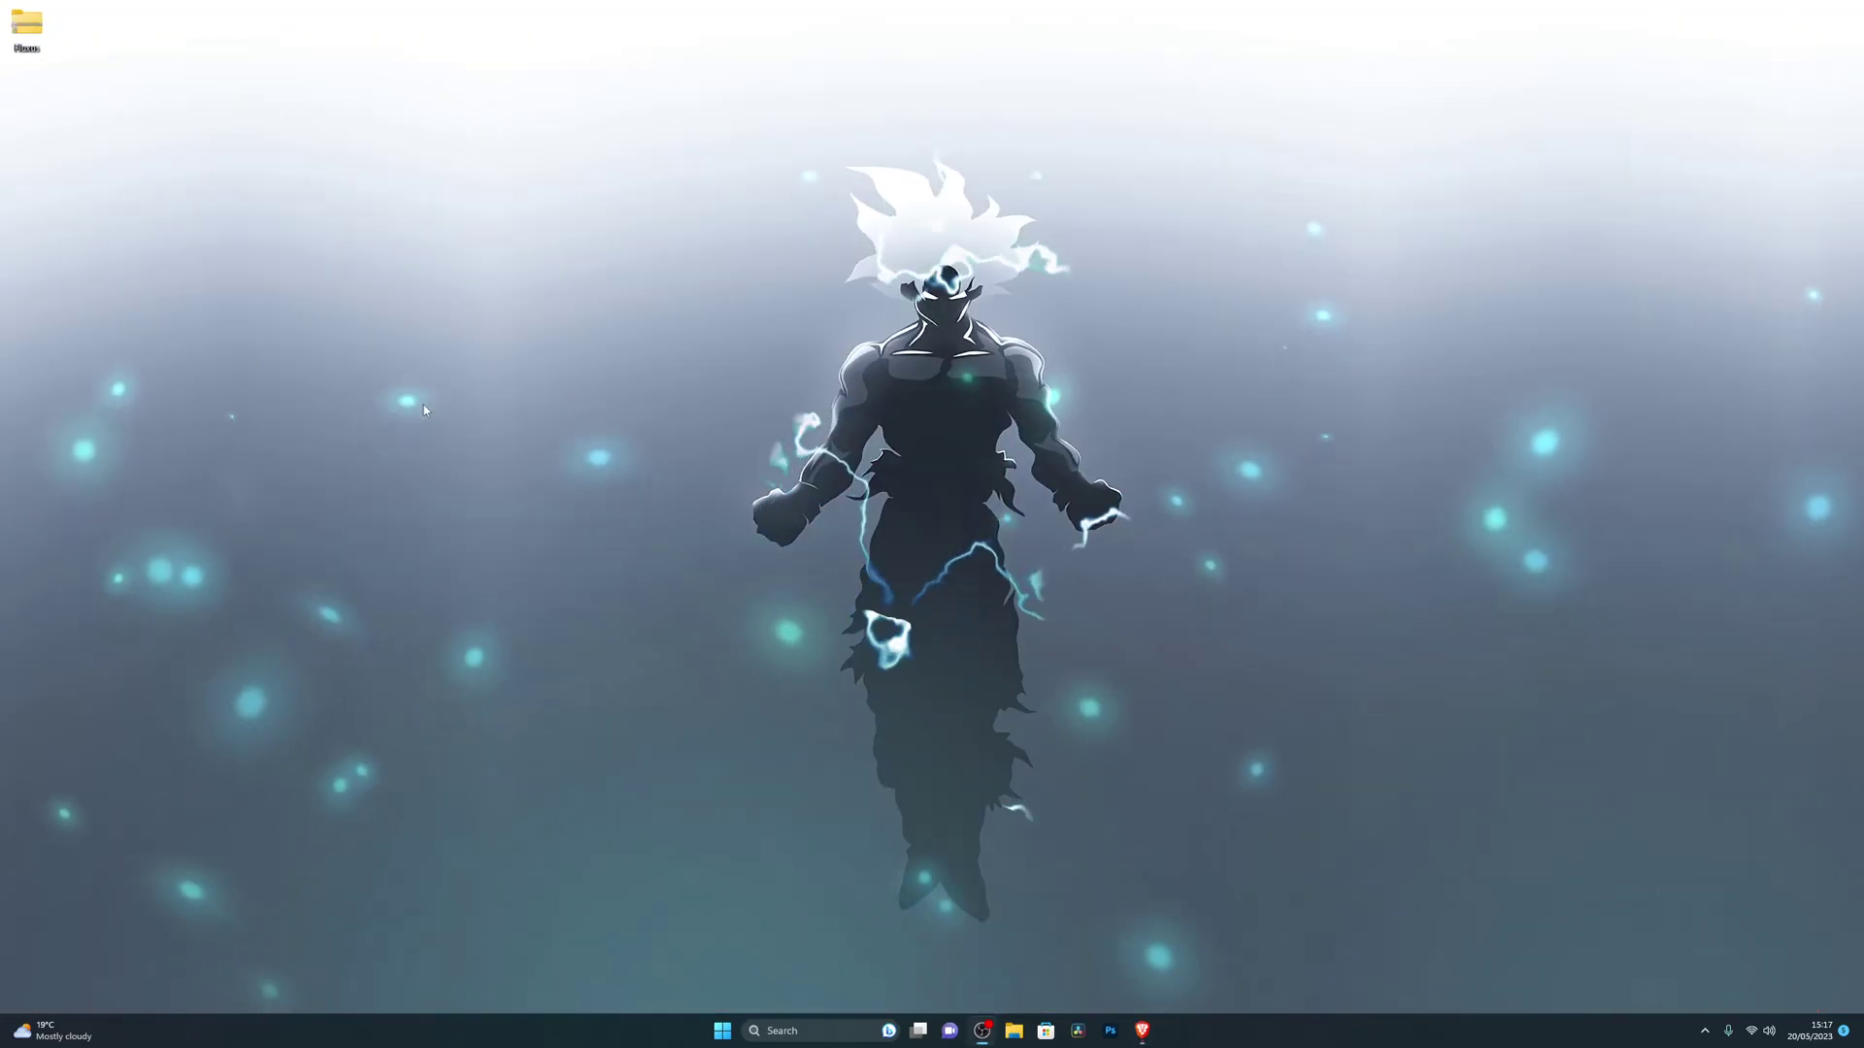
# Step: Extract the desktop Fluxus zip into the Desktop\Fluxus folder
pyautogui.moveTo(25, 20)
pyautogui.mouseDown()
pyautogui.moveTo(627, 387)
pyautogui.moveTo(206, 101)
pyautogui.moveTo(29, 35)
pyautogui.mouseUp()
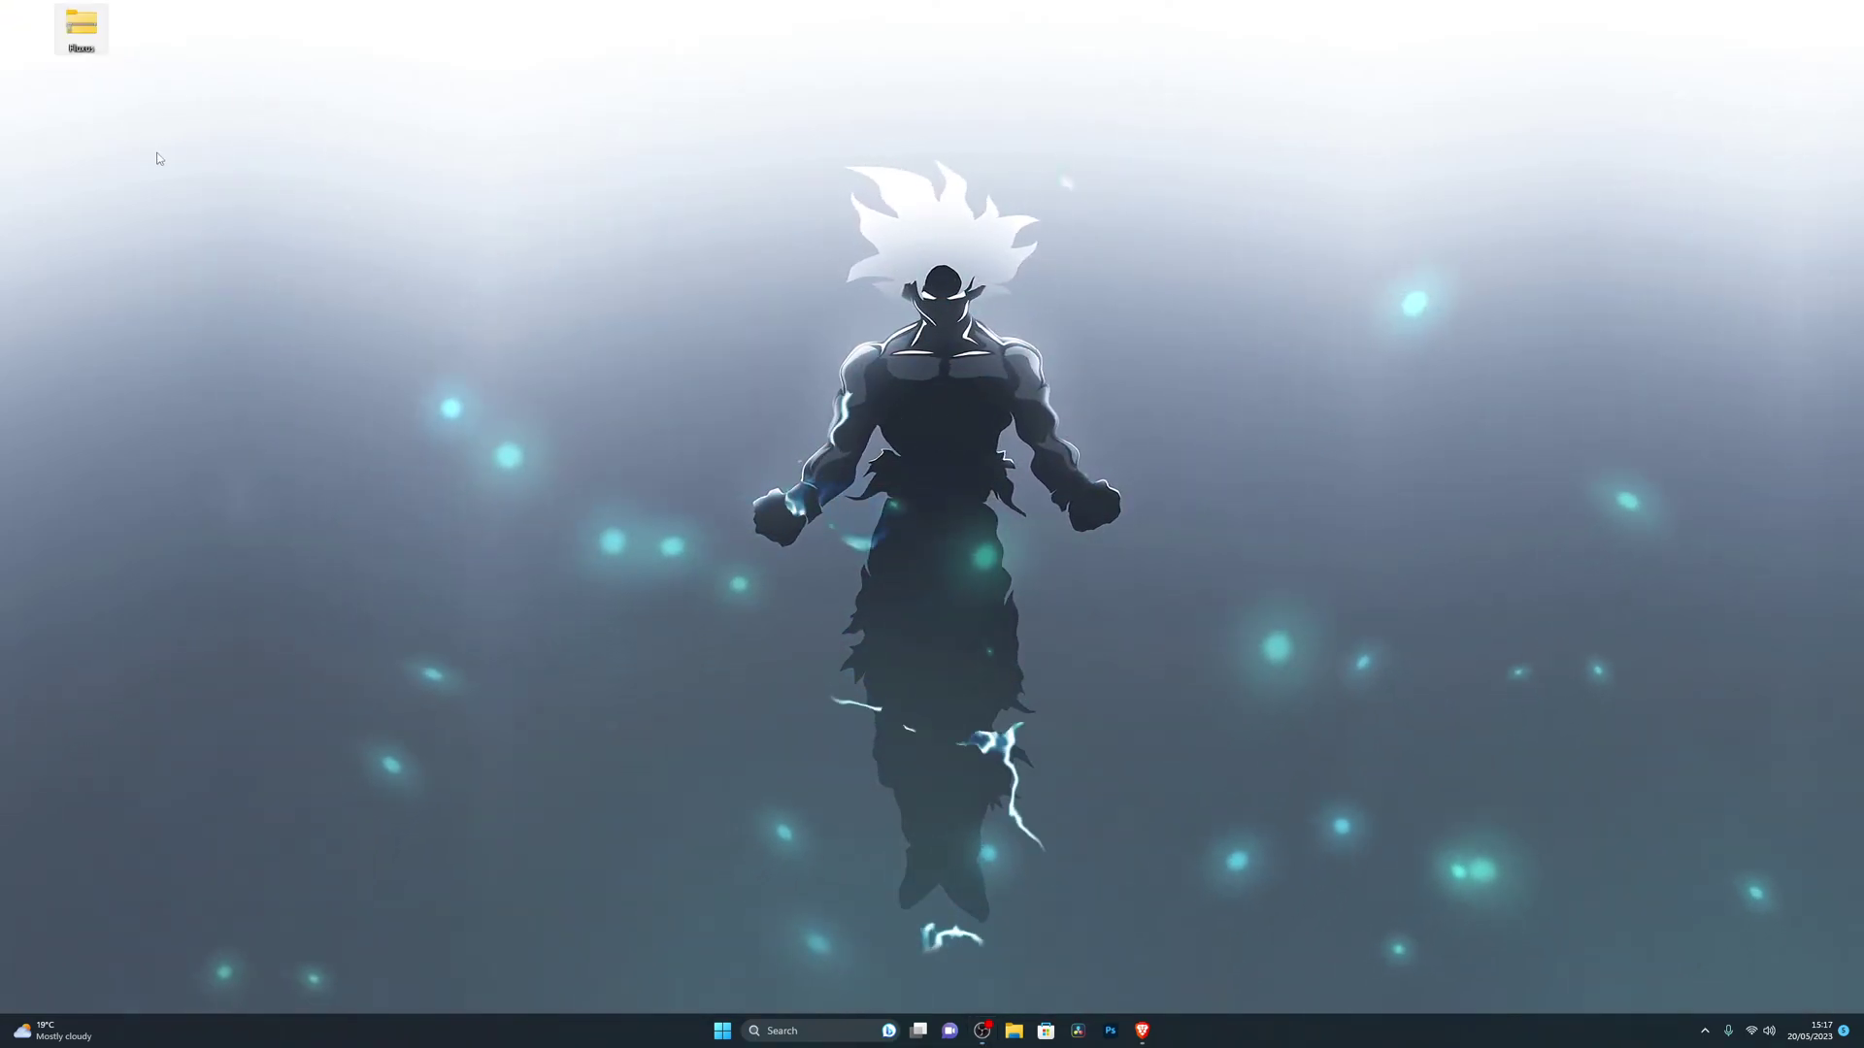
pyautogui.rightClick(31, 37)
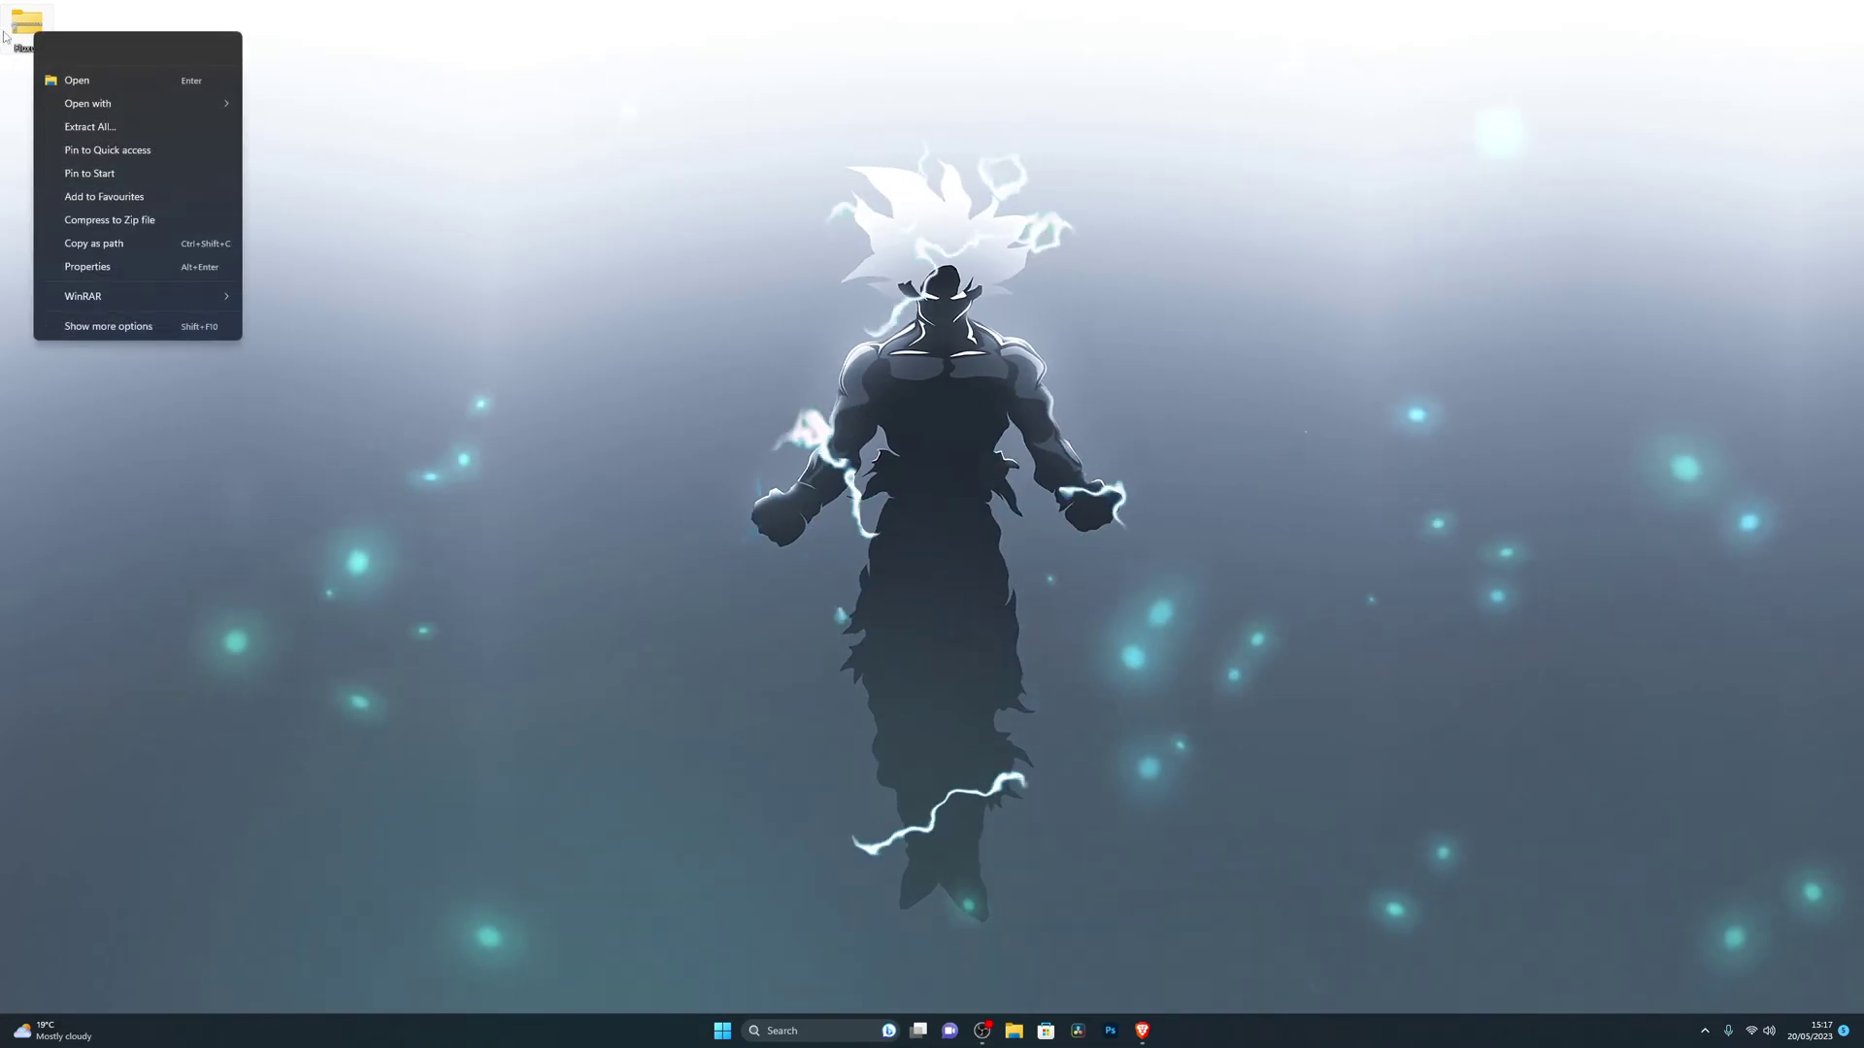
pyautogui.click(93, 129)
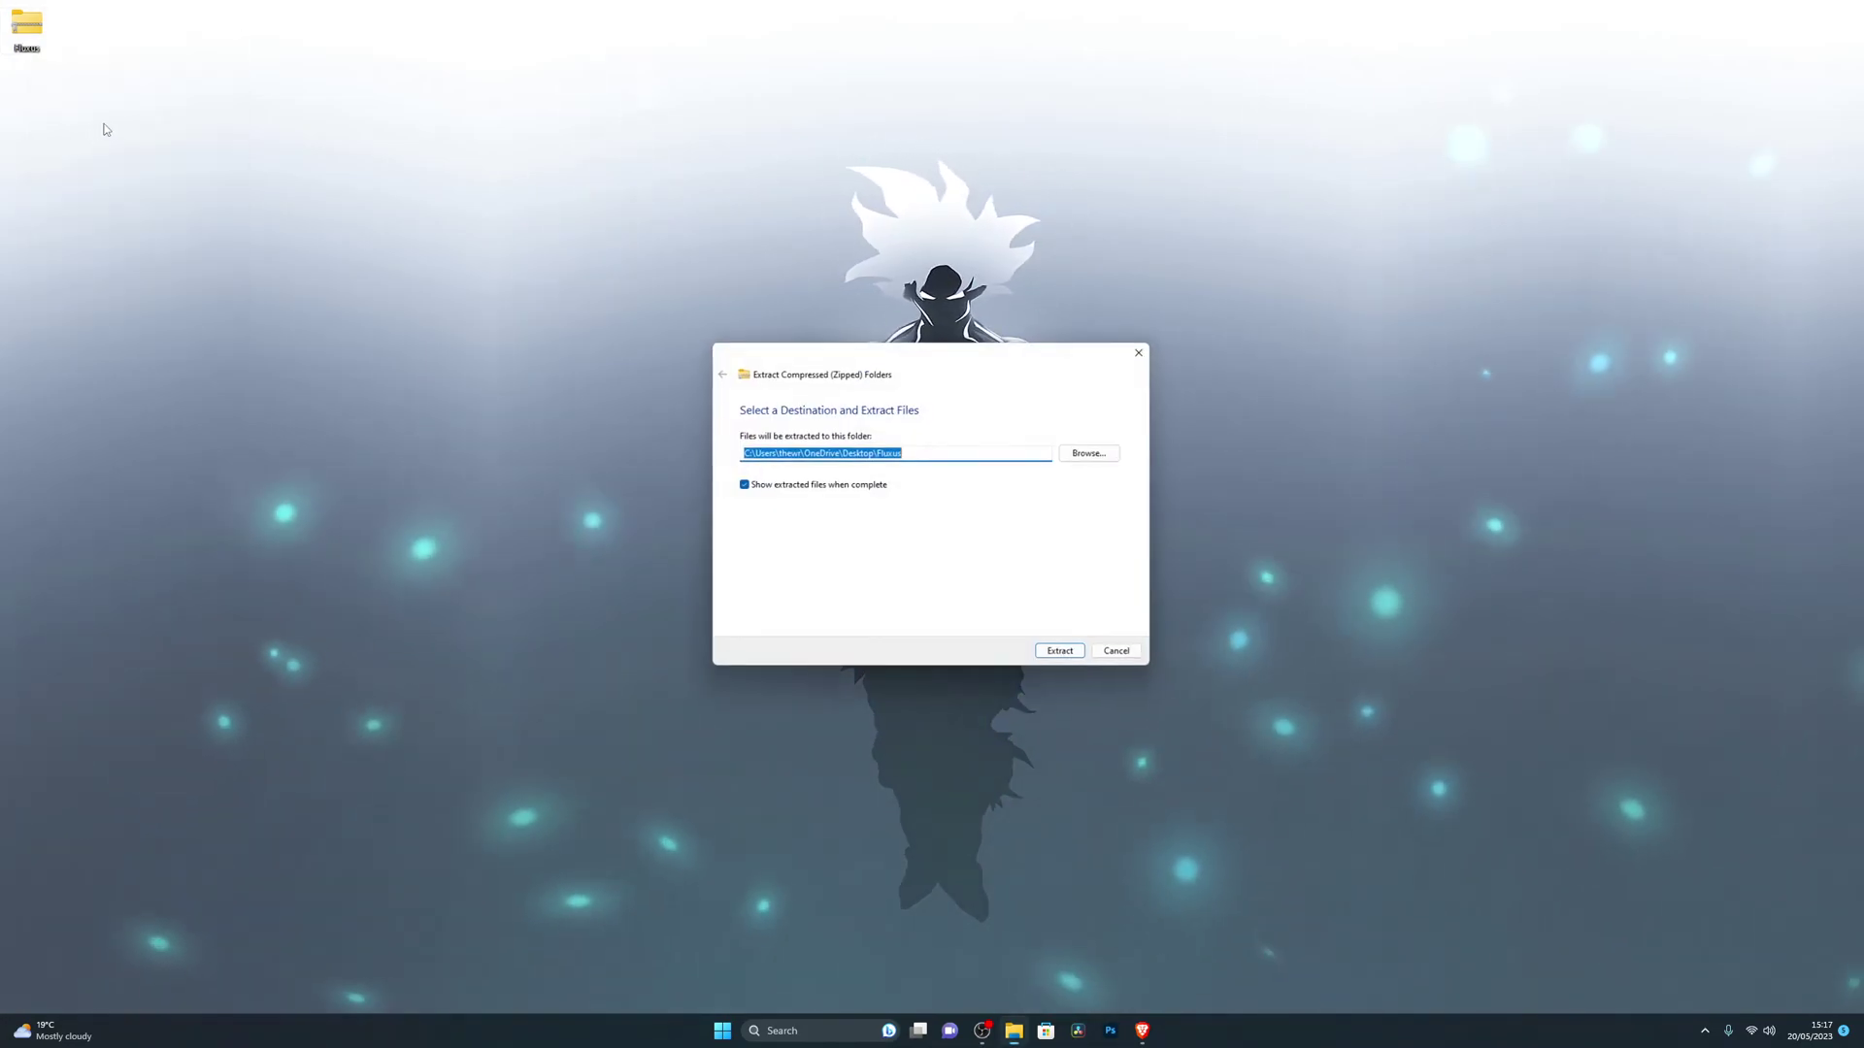
pyautogui.click(1065, 654)
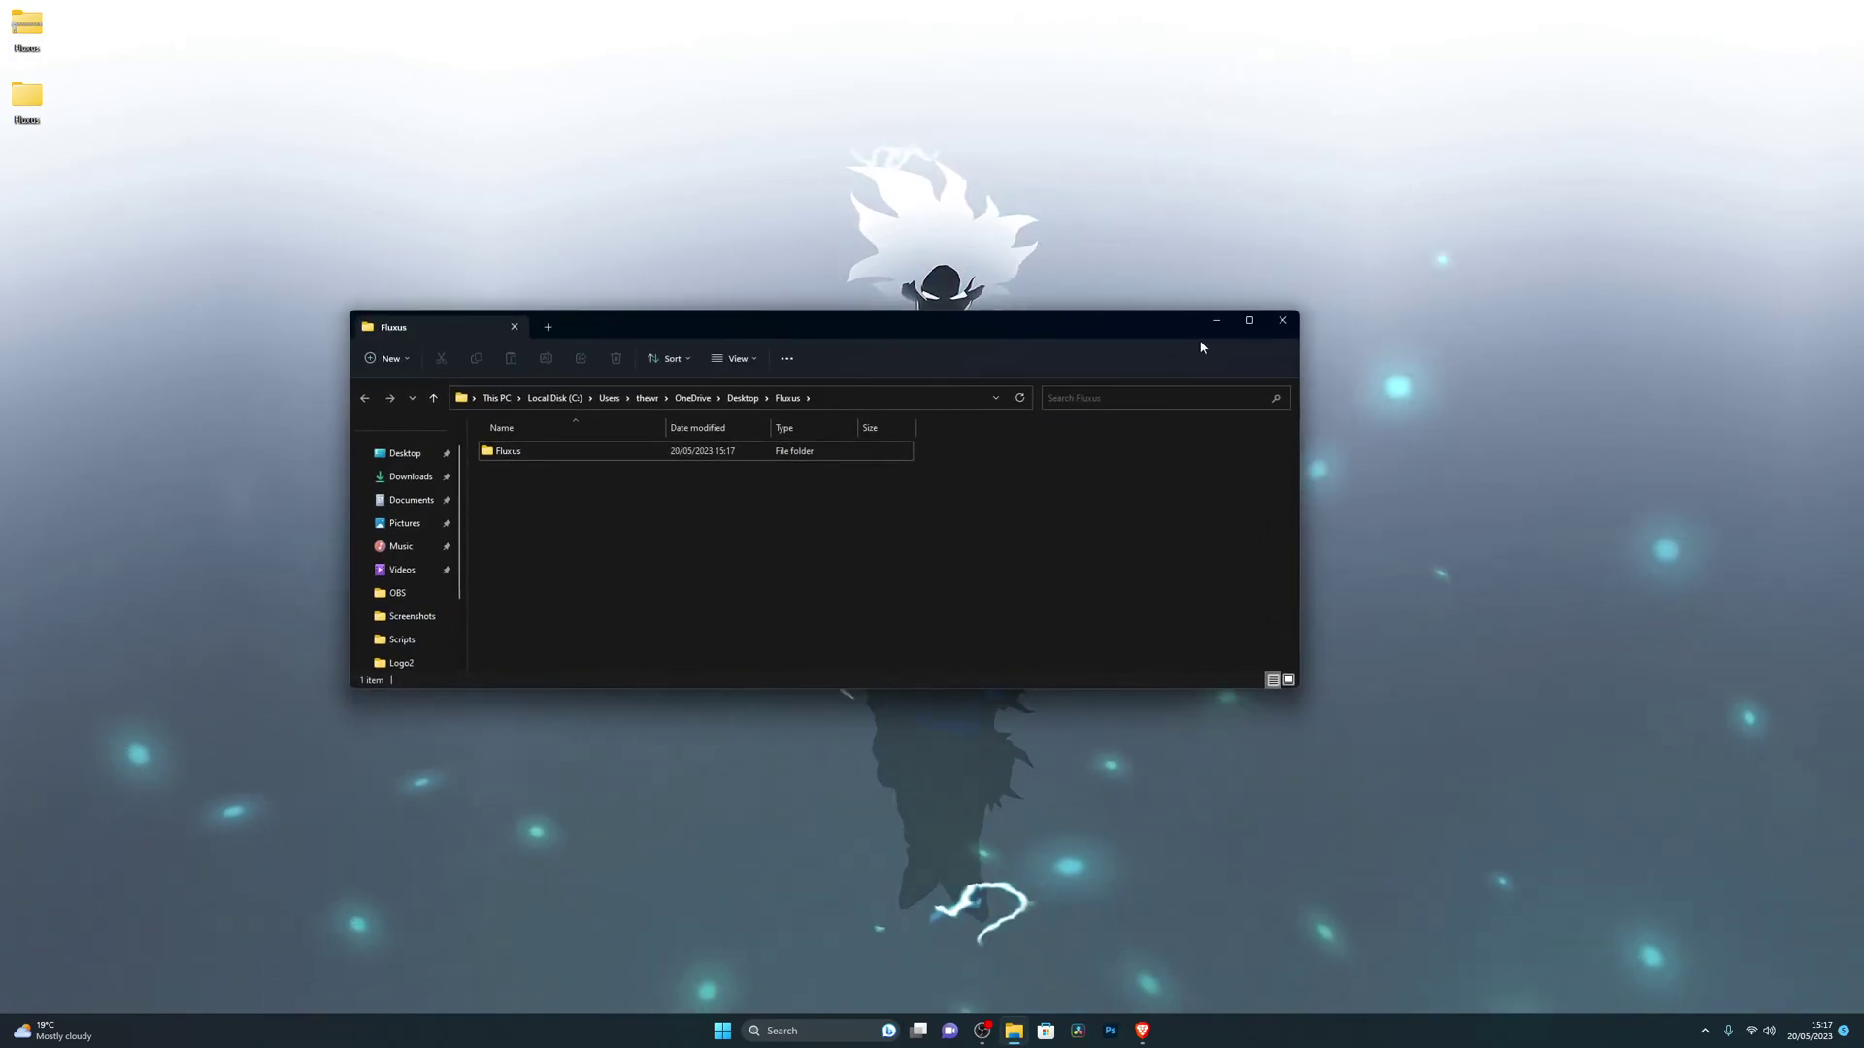
# Step: Open the inner Fluxus folder and run Fluxus V7, allowing it past SmartScreen with Run anyway
pyautogui.click(1282, 320)
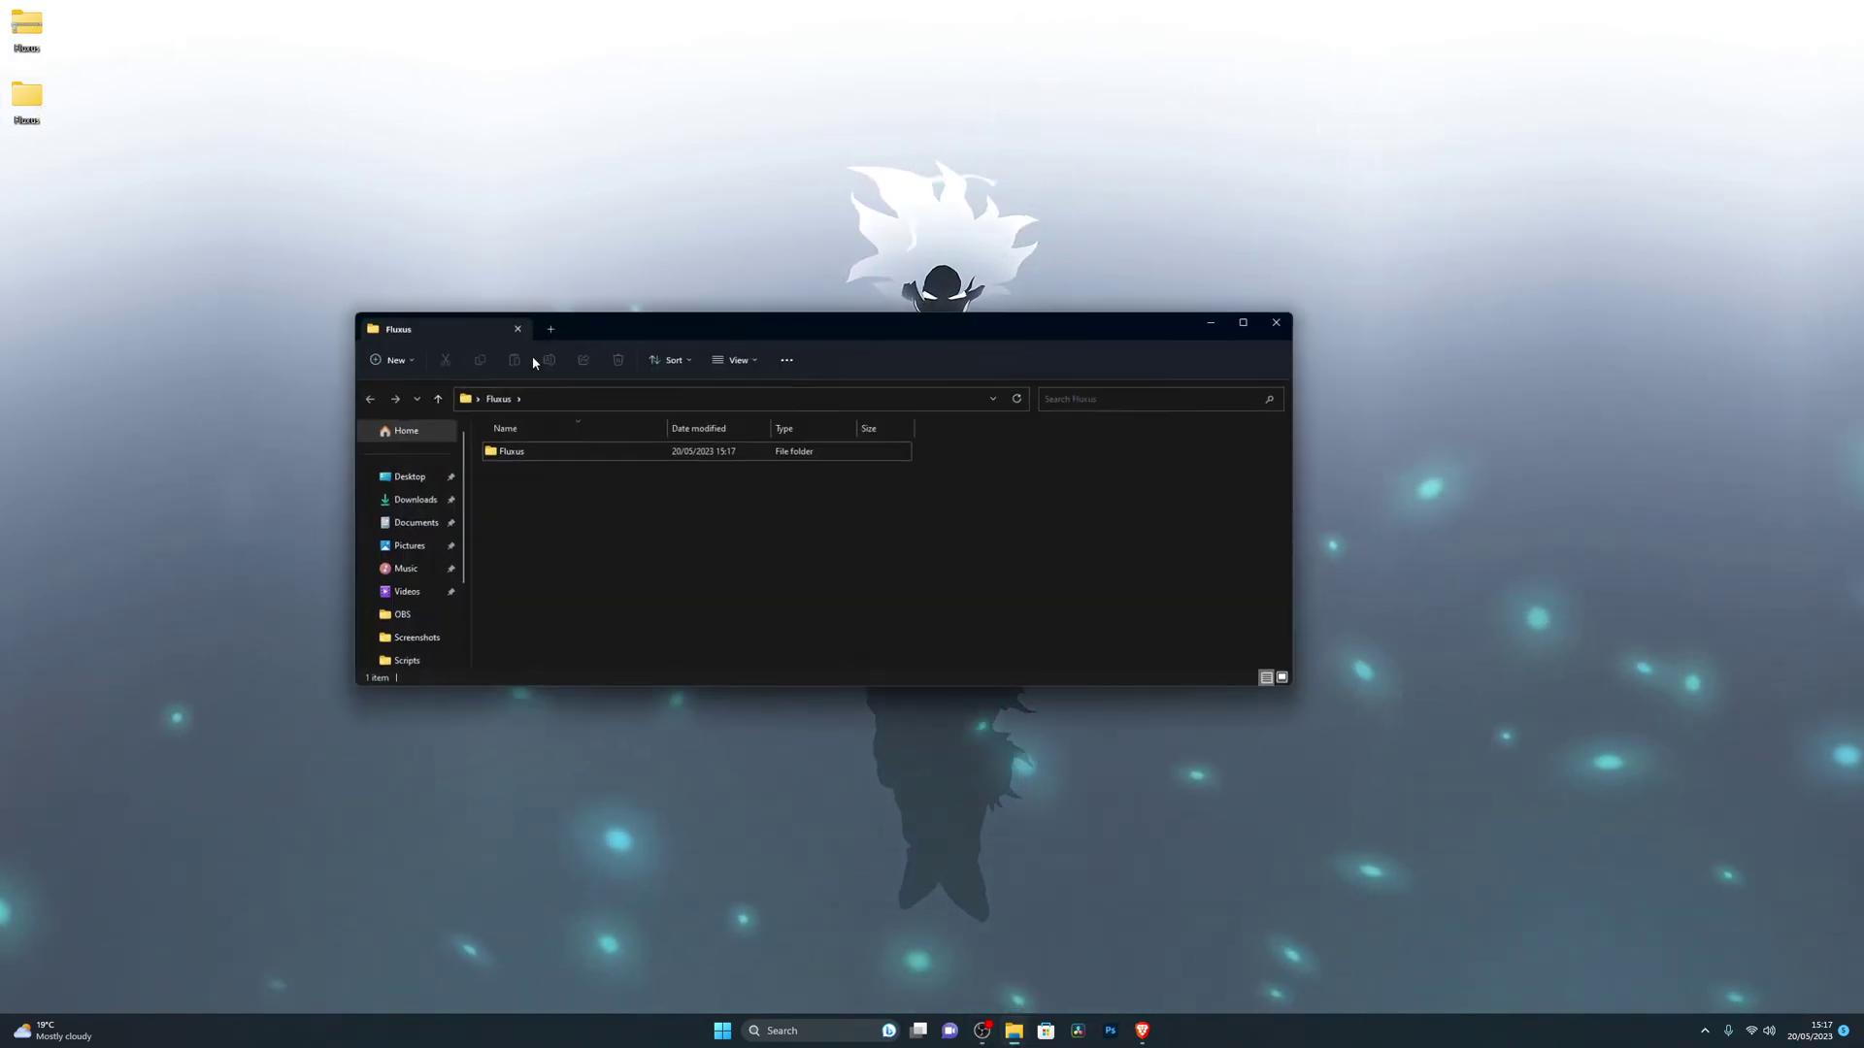
pyautogui.doubleClick(508, 451)
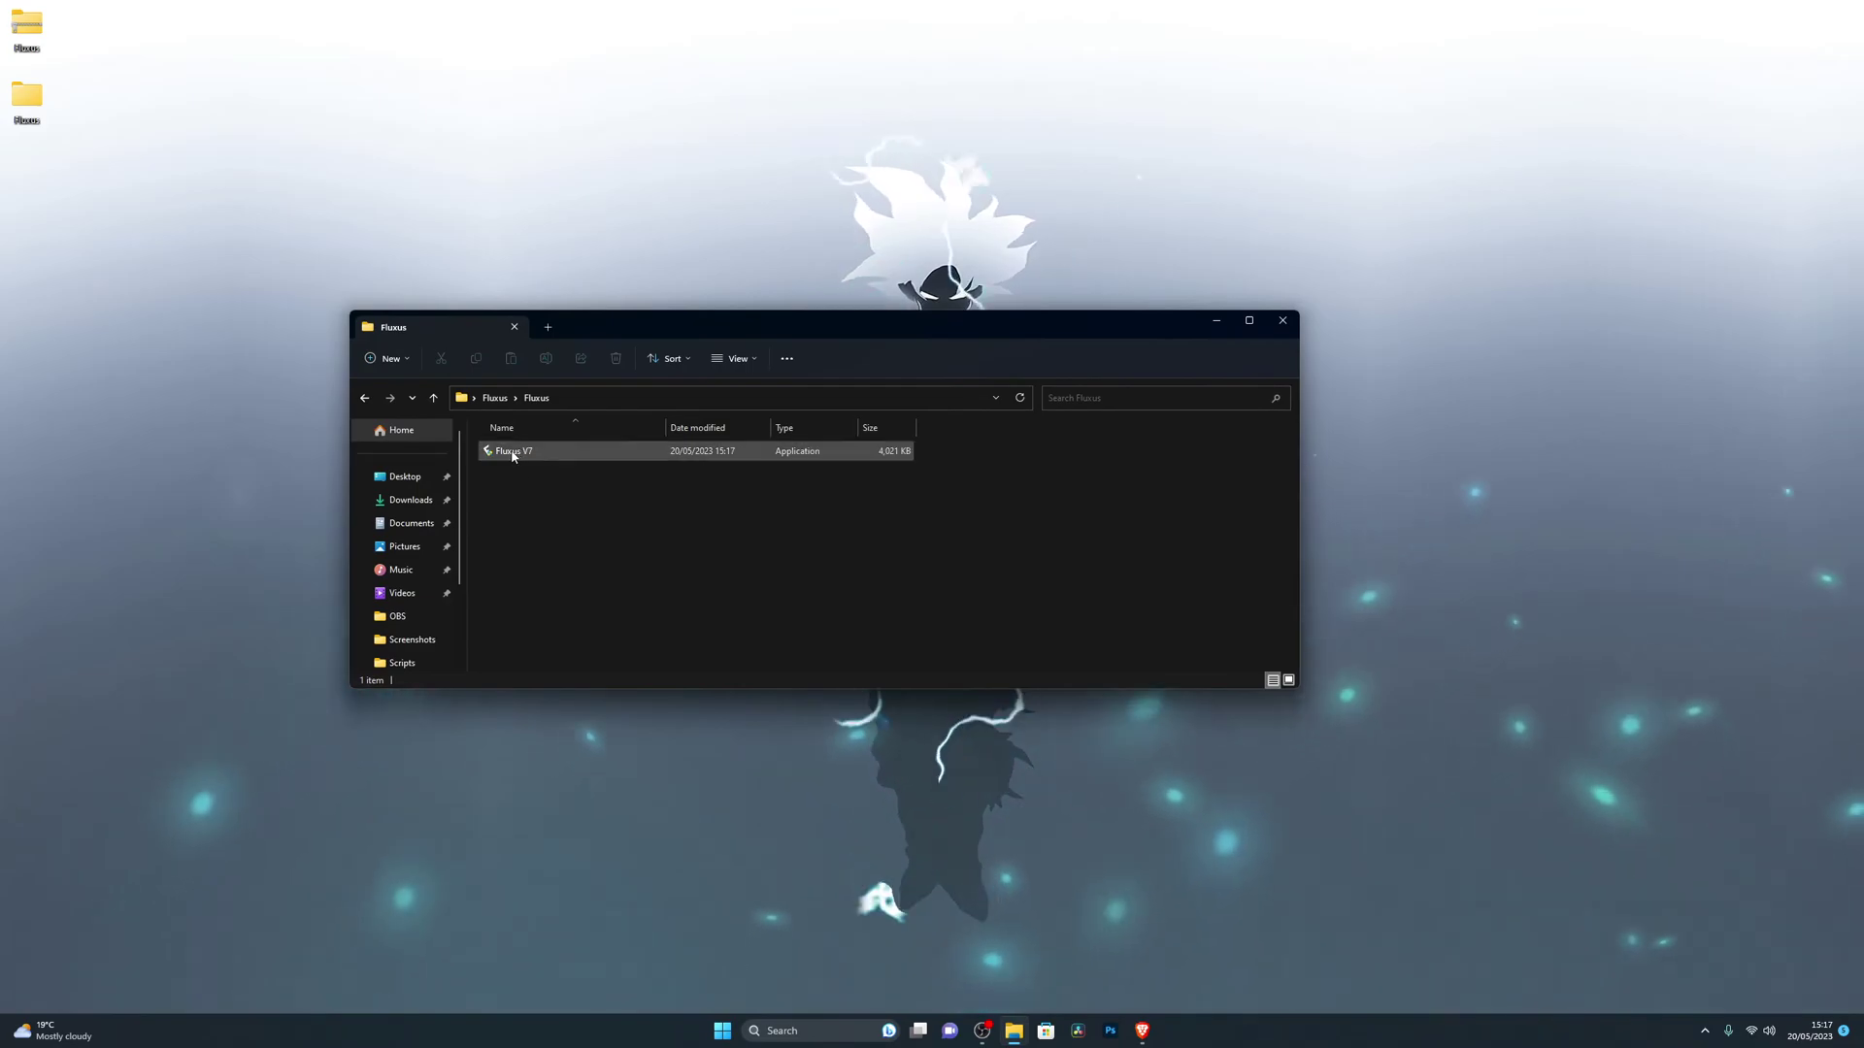
pyautogui.doubleClick(534, 452)
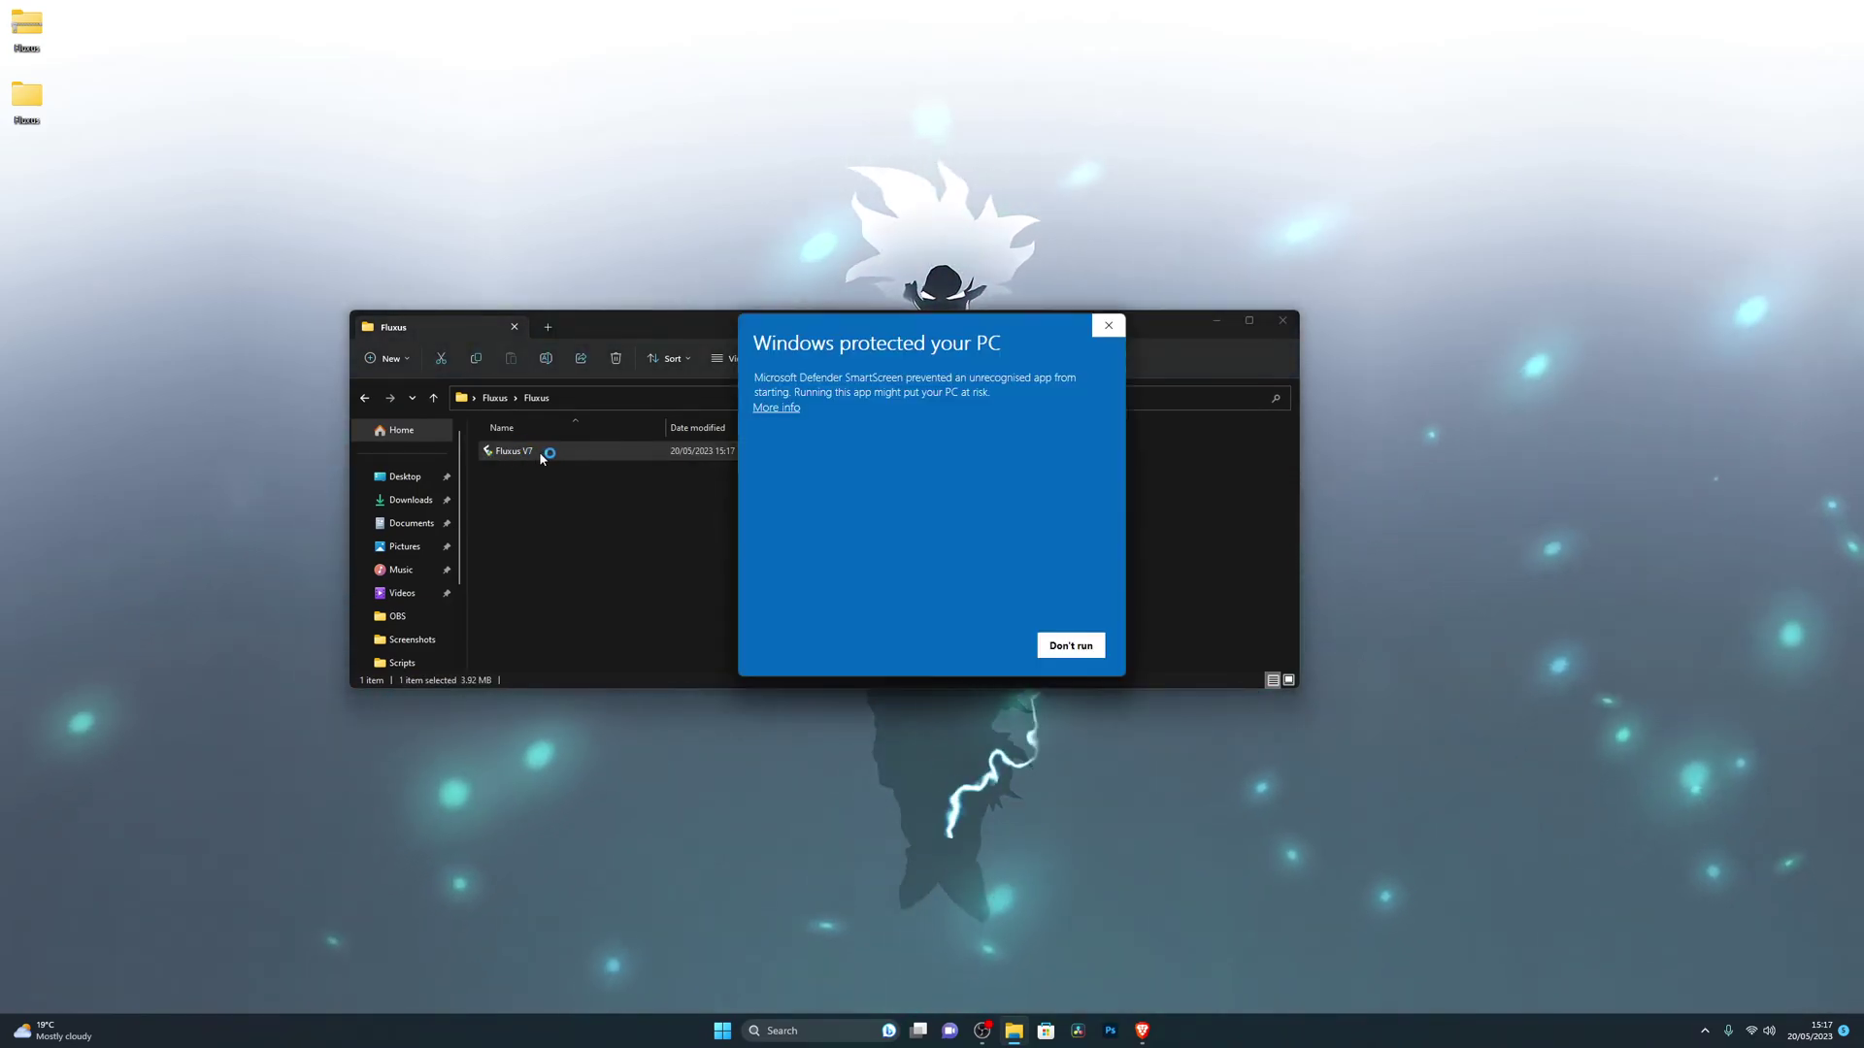
pyautogui.click(777, 408)
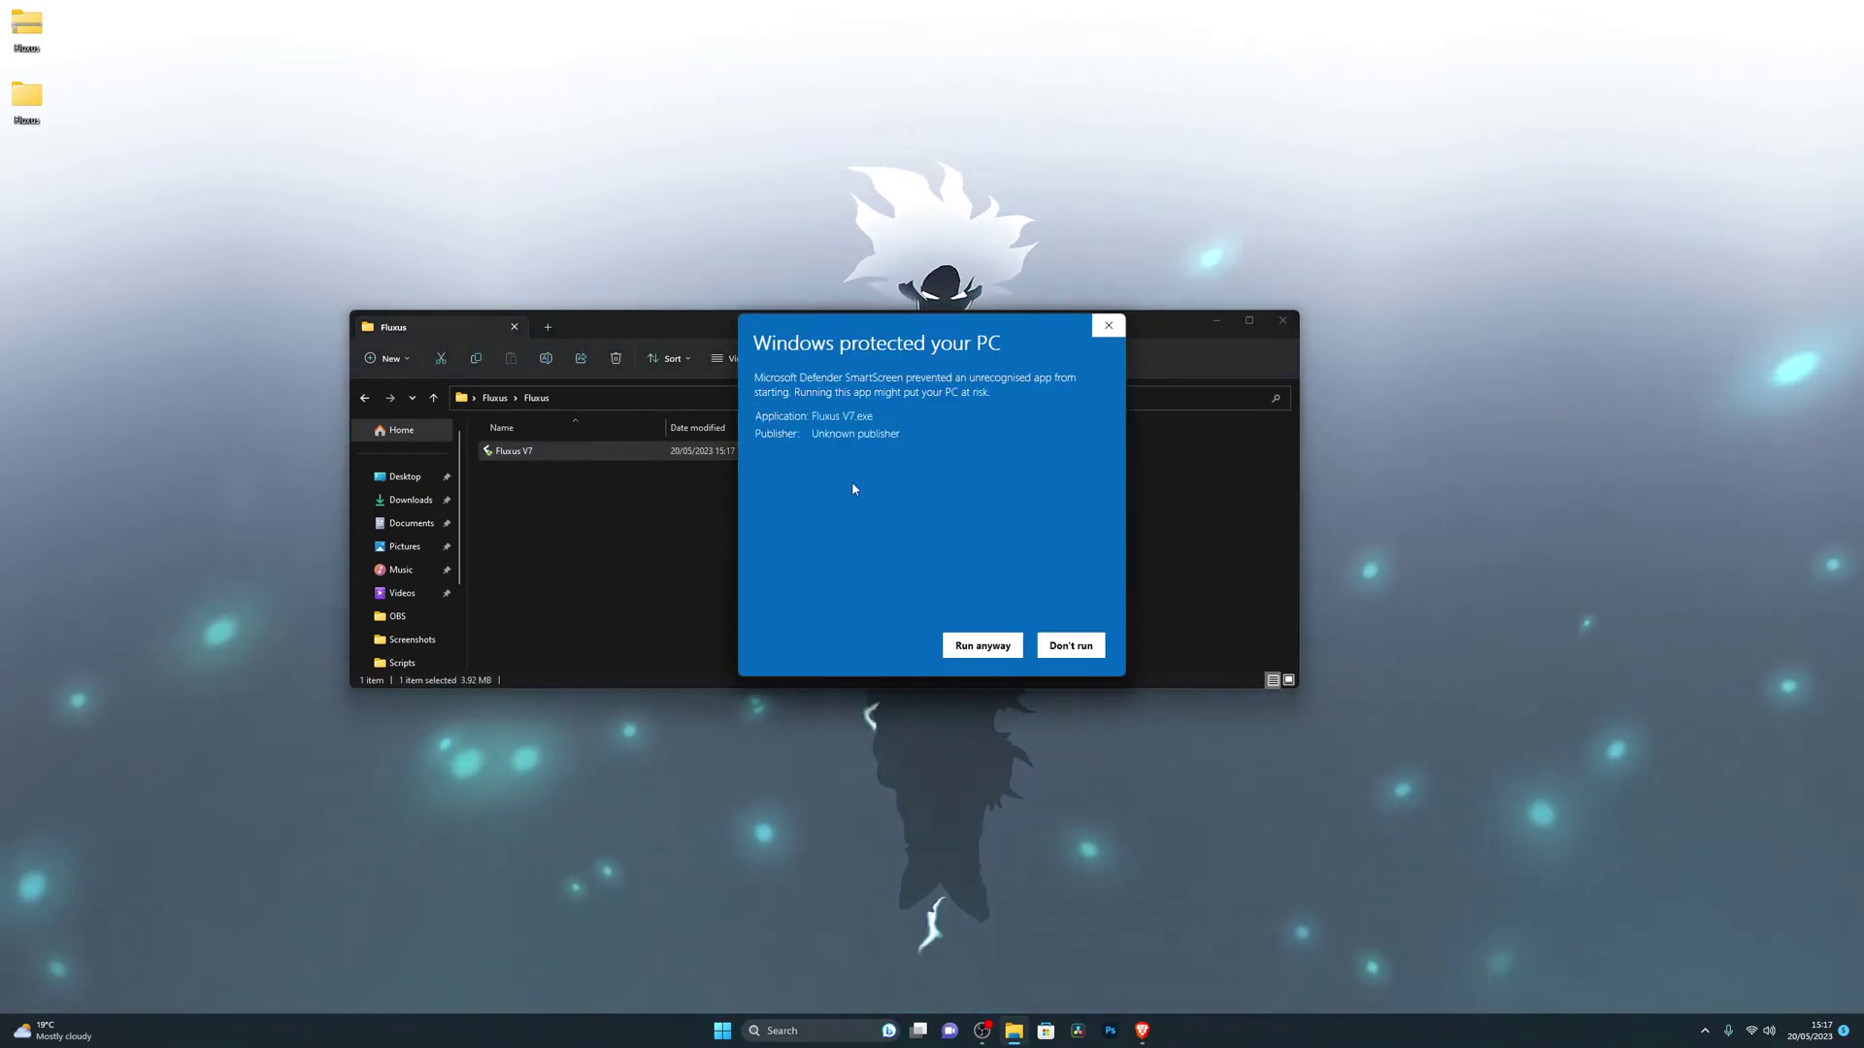
pyautogui.click(974, 645)
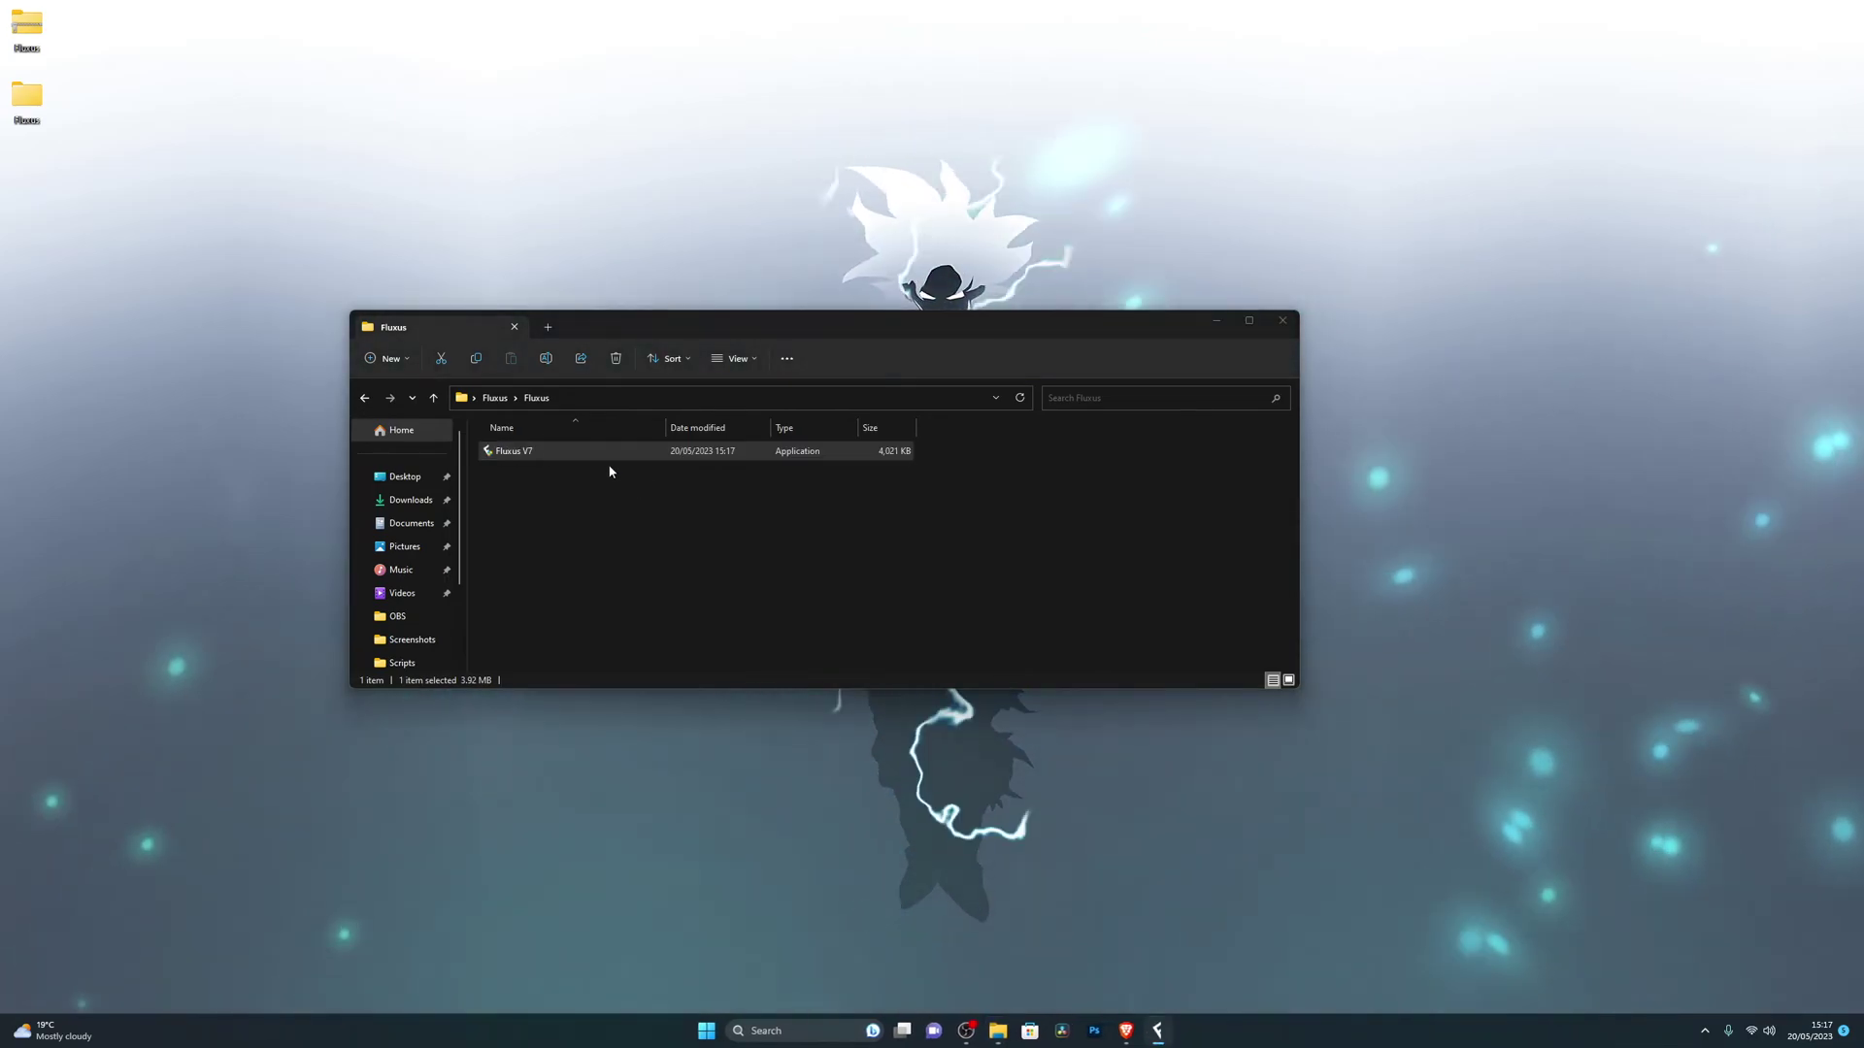
# Step: Let the Fluxus V7 installer finish past the EULA and dependency notice, then close the executor and Explorer
pyautogui.moveTo(815, 319); pyautogui.dragTo(1126, 217)
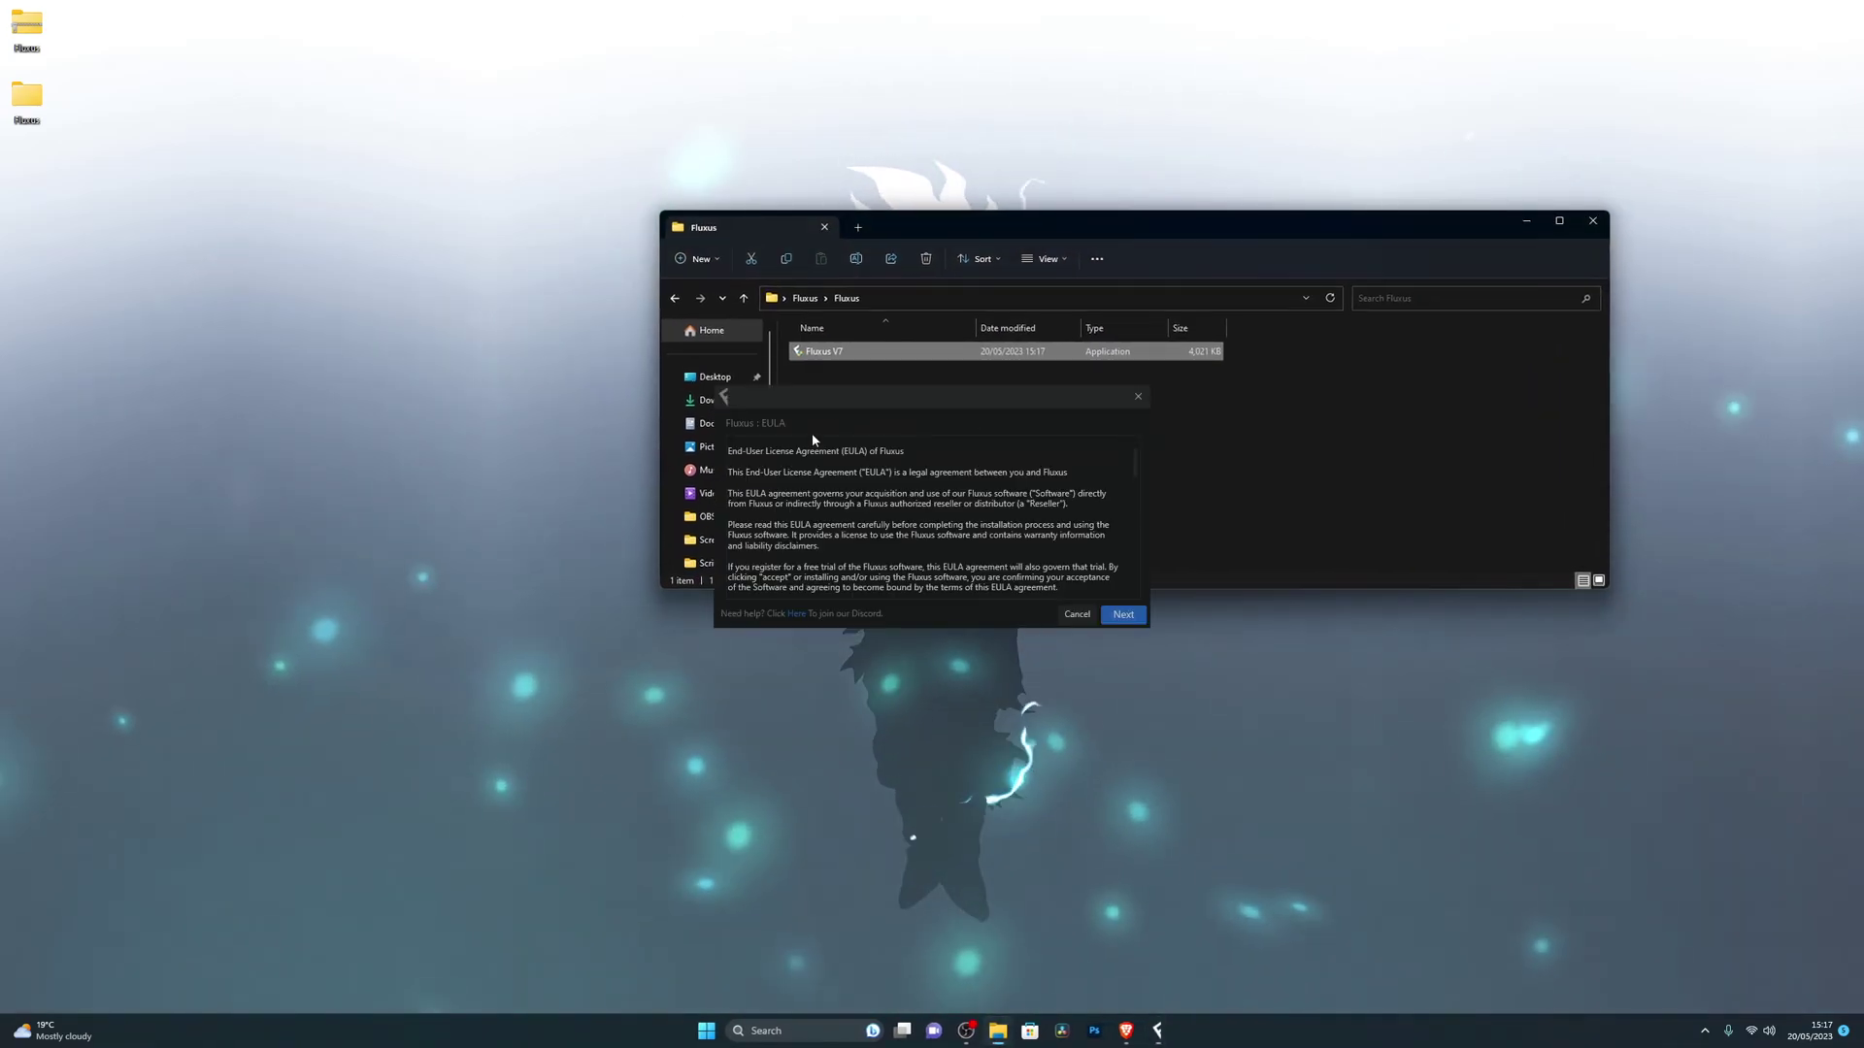
pyautogui.moveTo(953, 371); pyautogui.dragTo(522, 339)
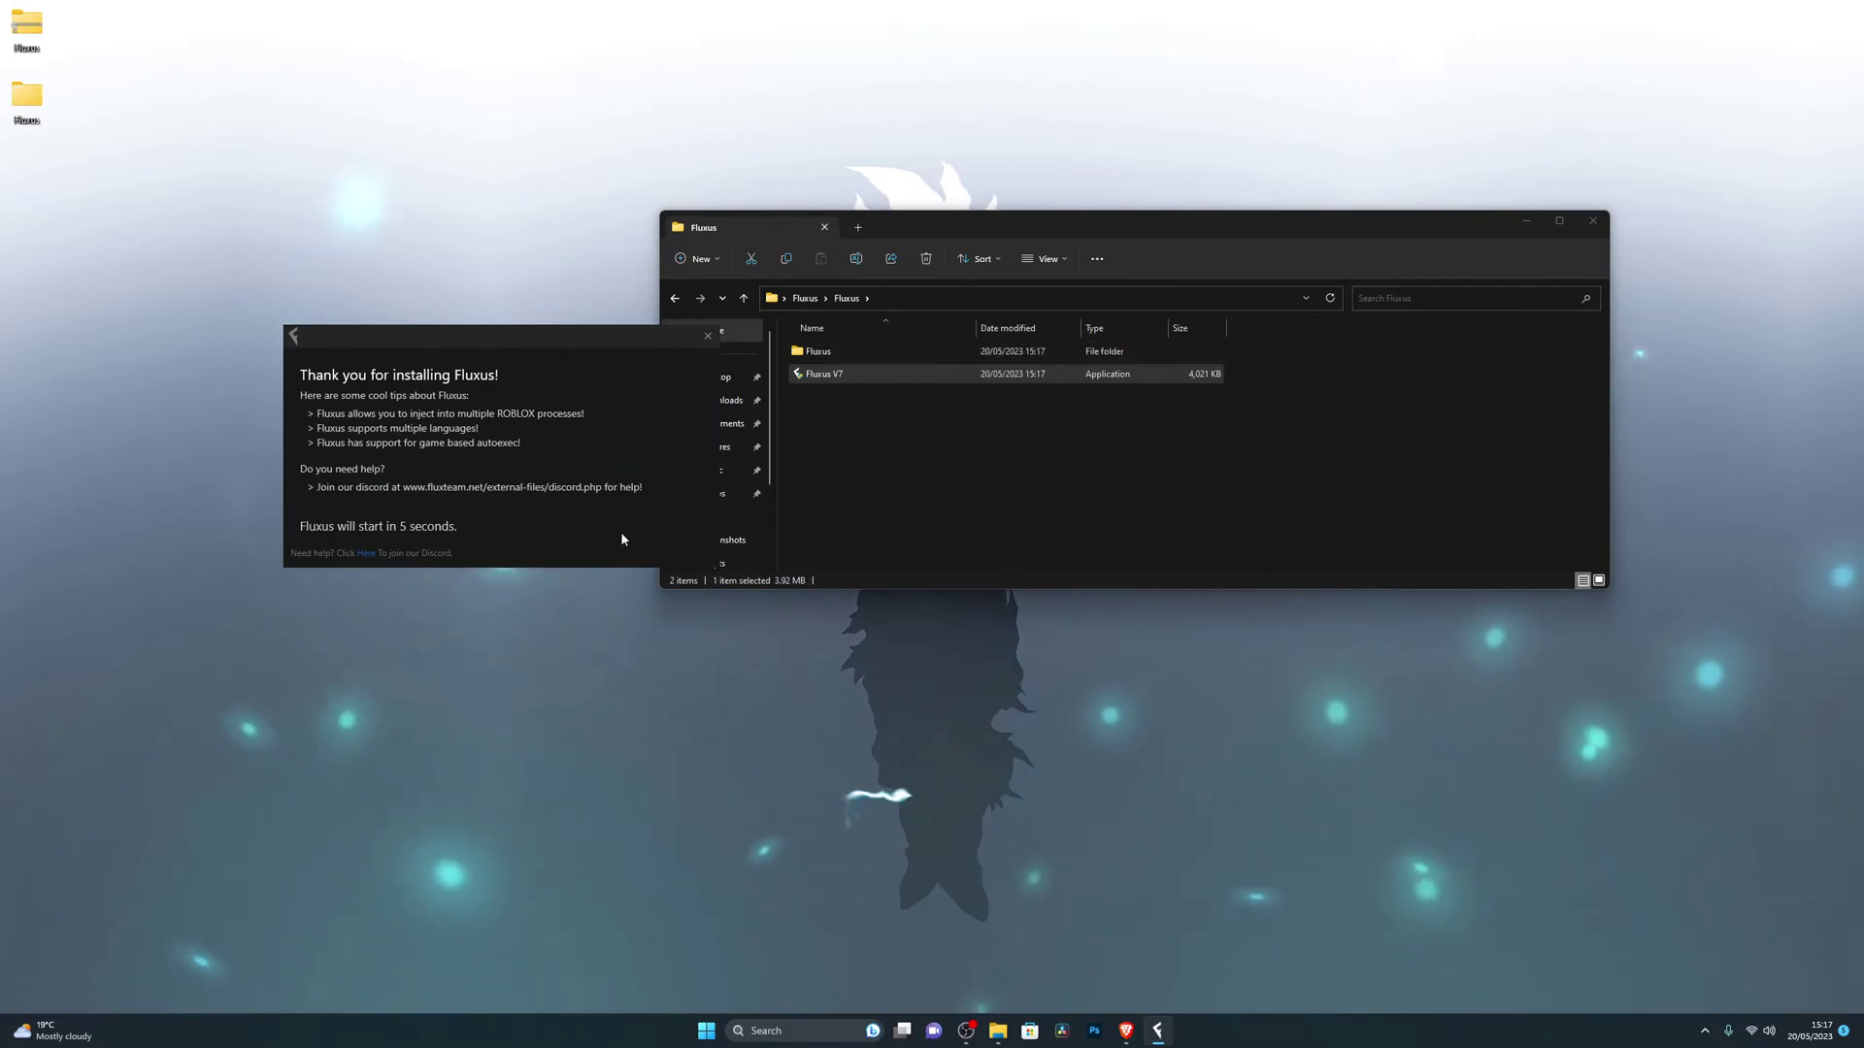
pyautogui.moveTo(565, 342); pyautogui.dragTo(428, 310)
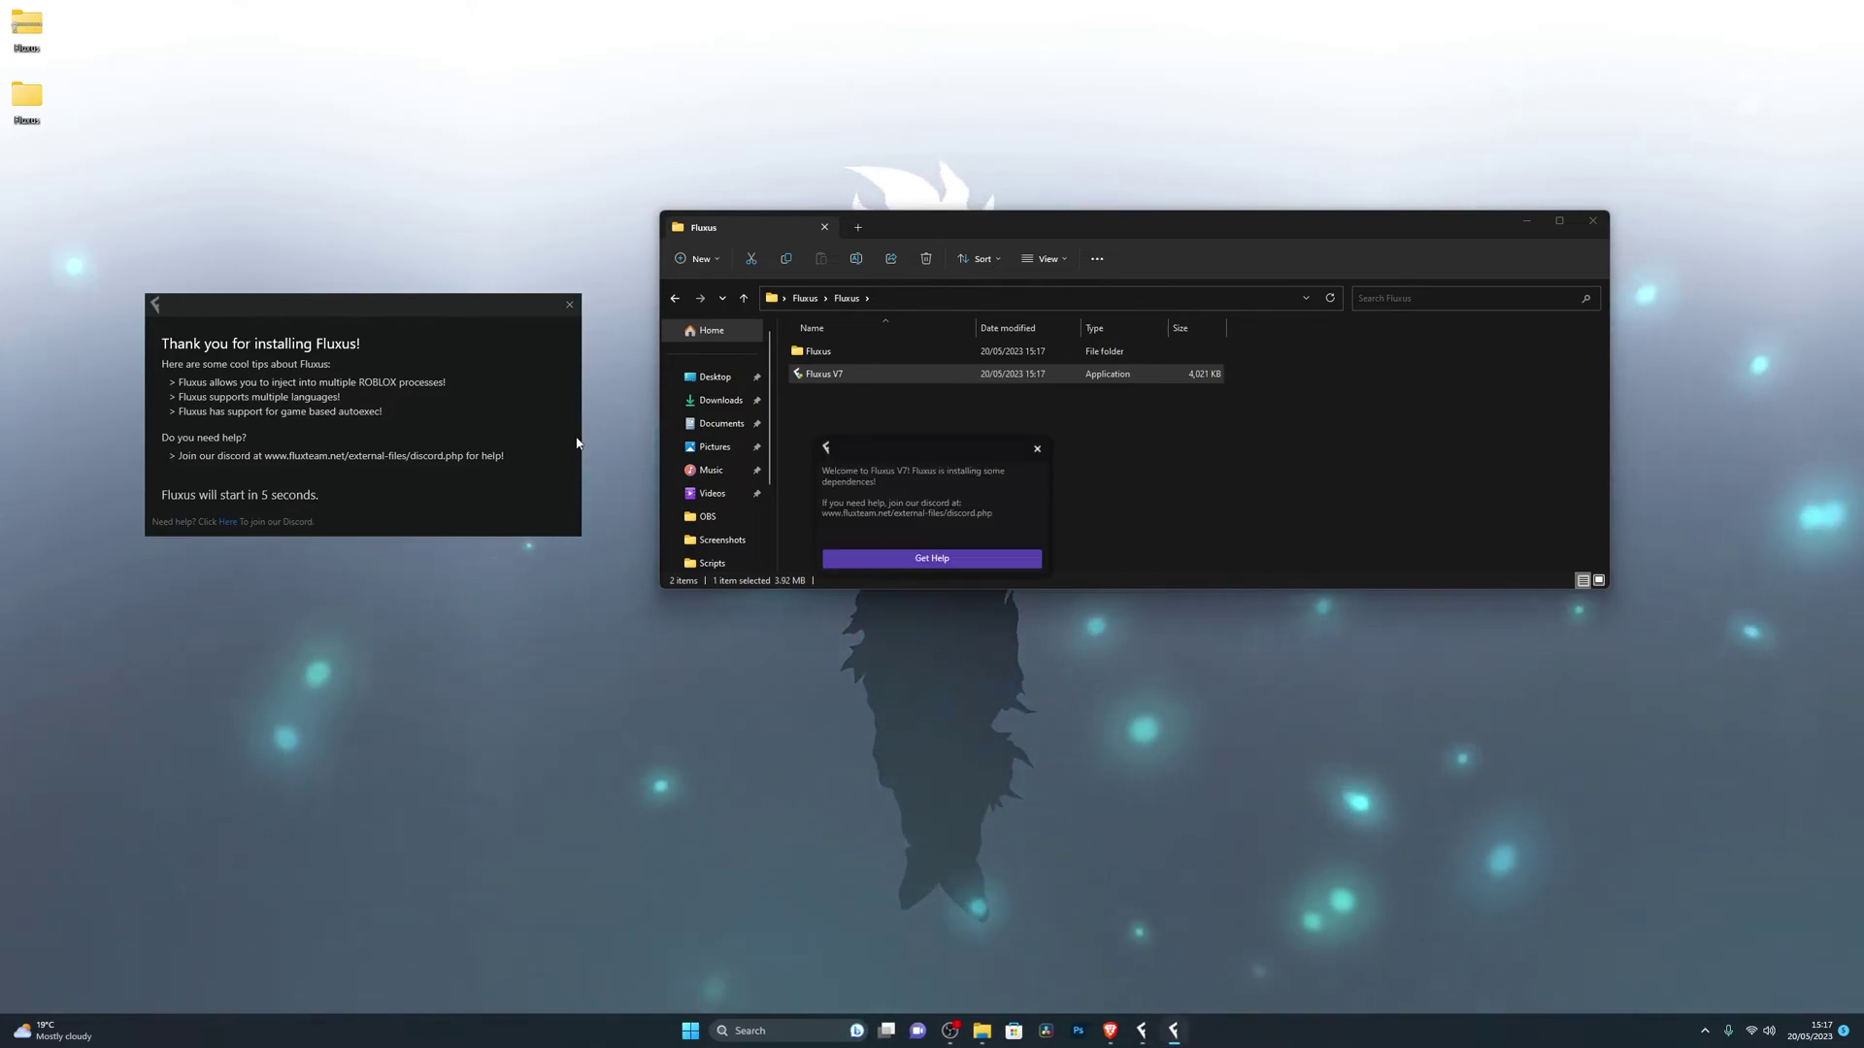
pyautogui.click(961, 551)
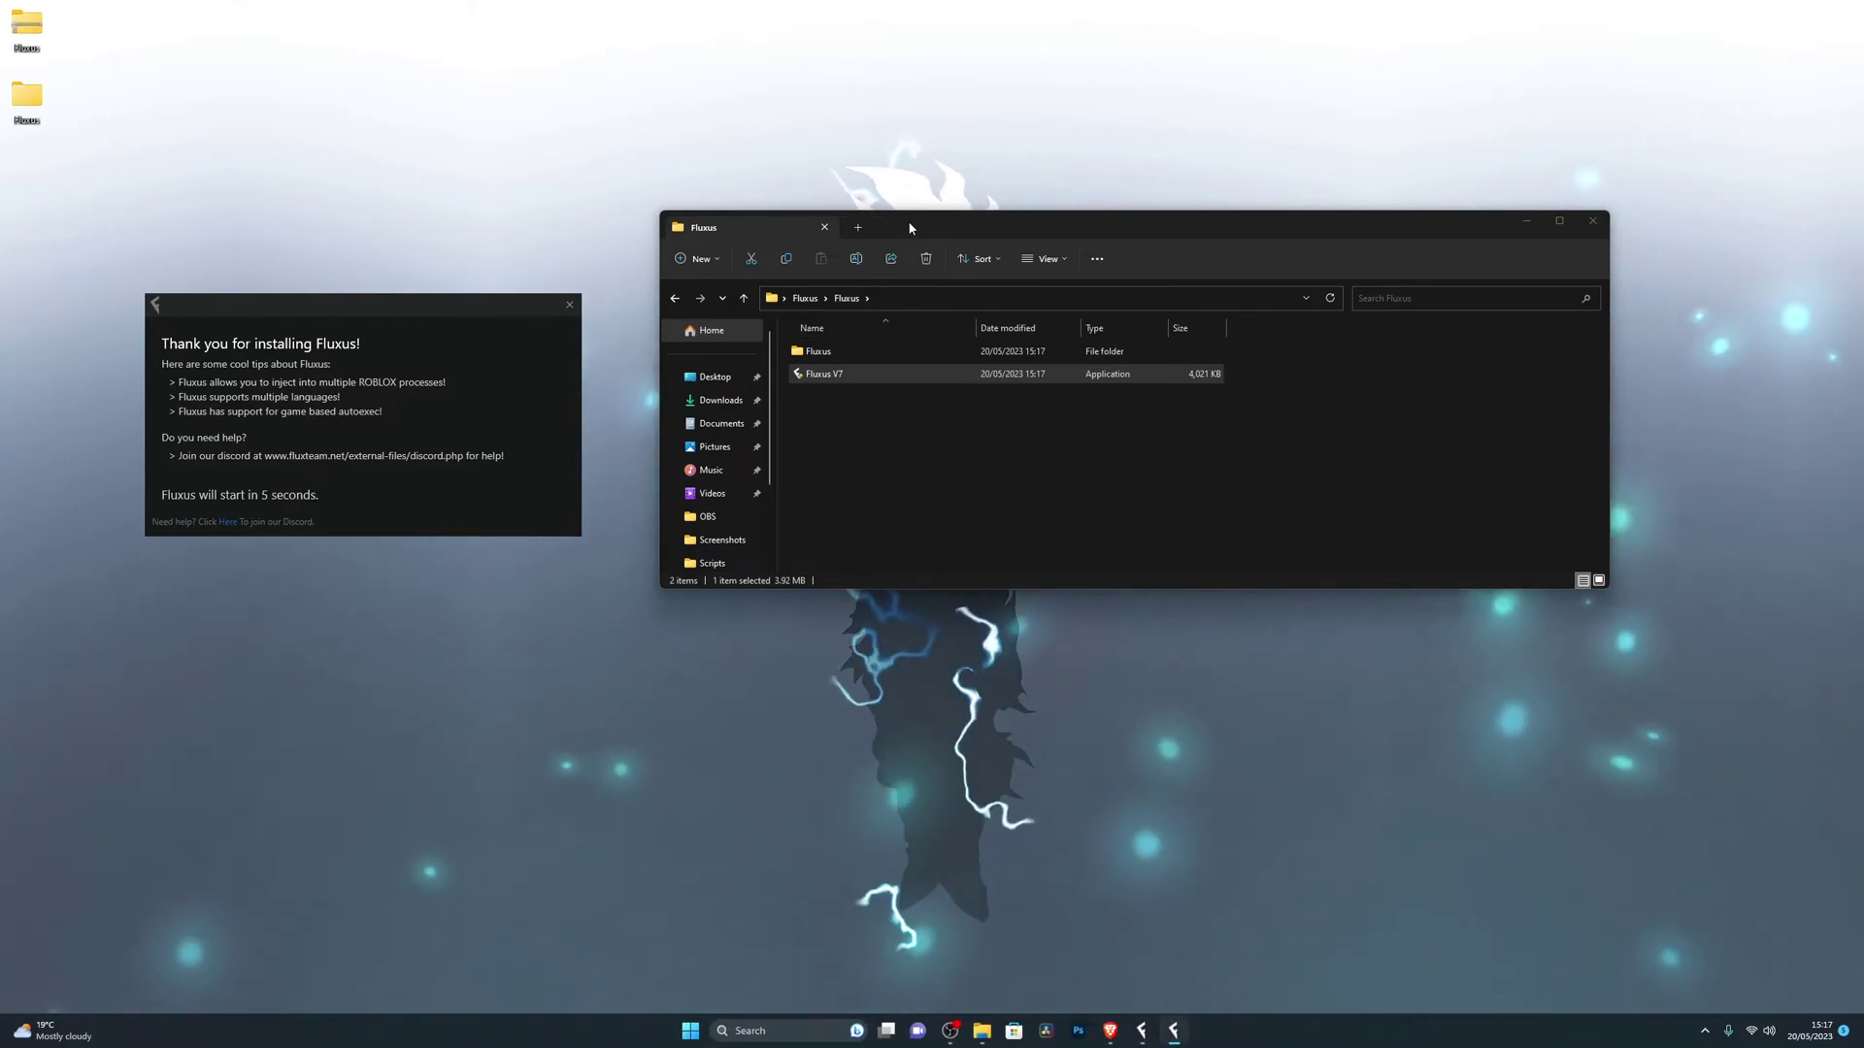
pyautogui.moveTo(911, 227); pyautogui.dragTo(825, 194)
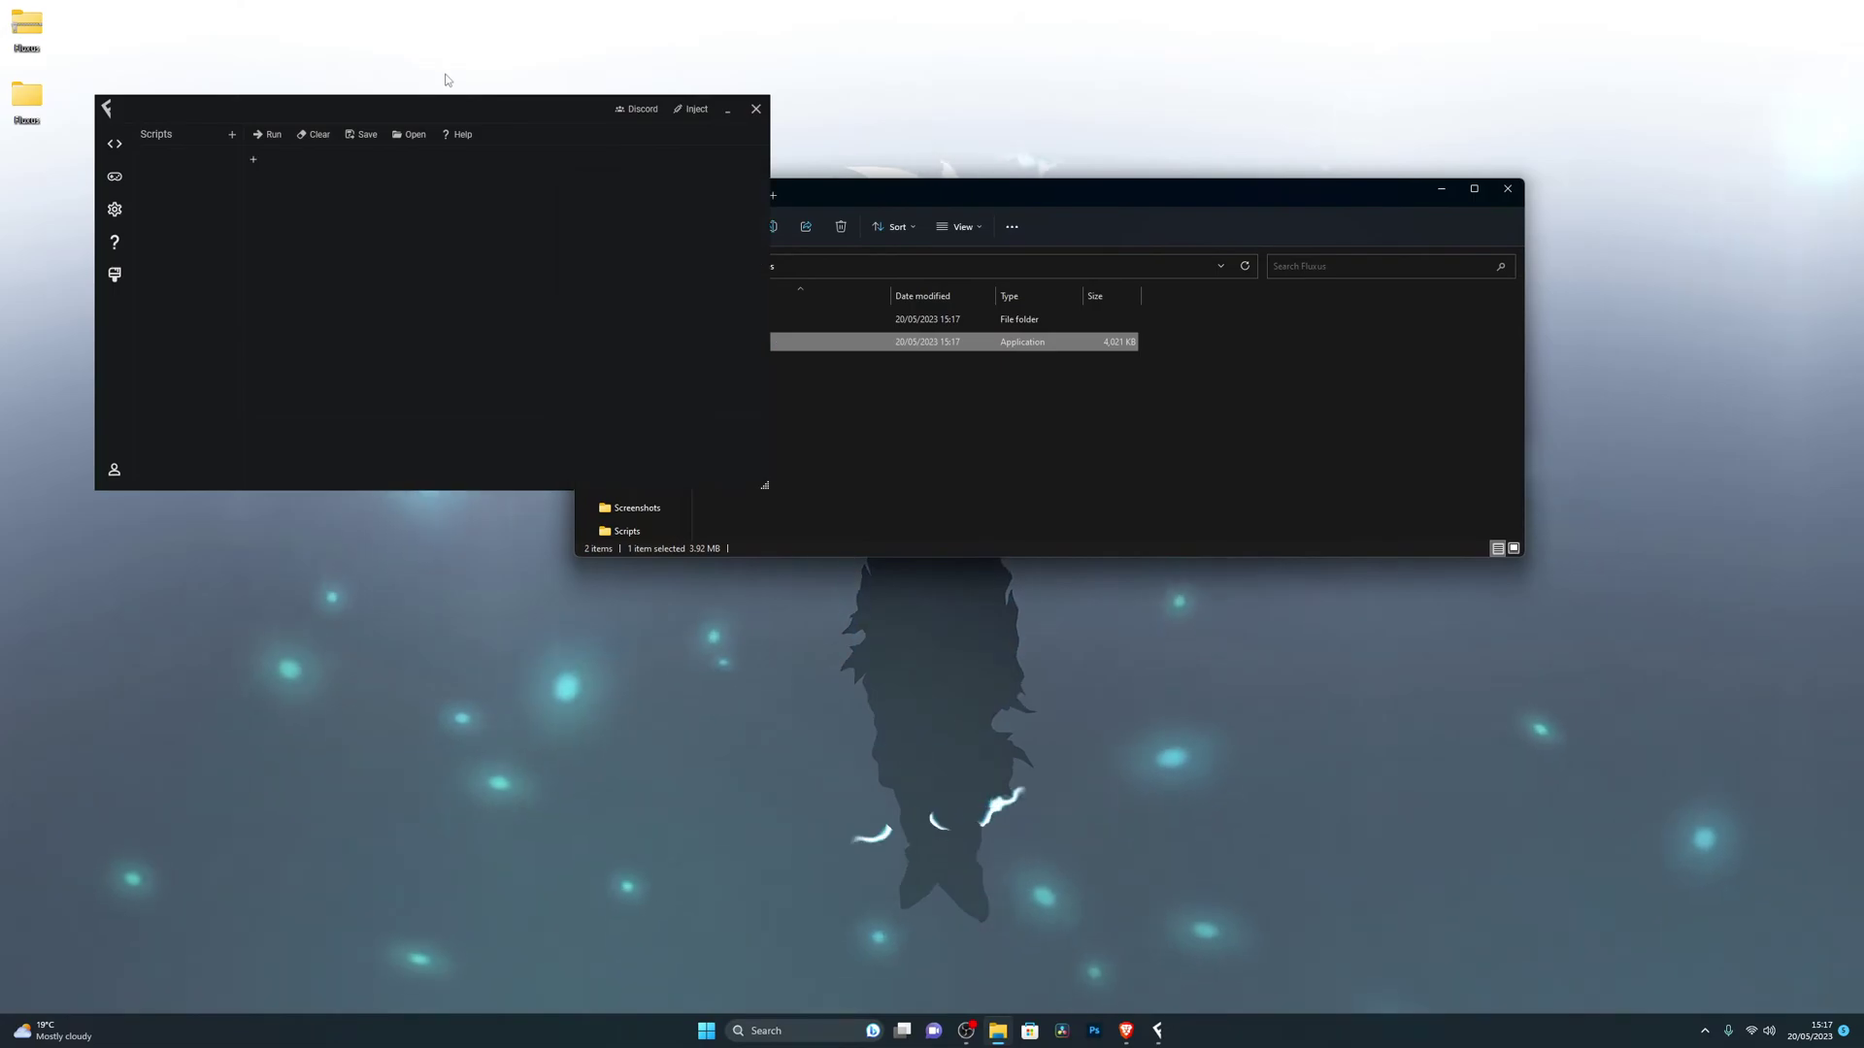
pyautogui.click(756, 109)
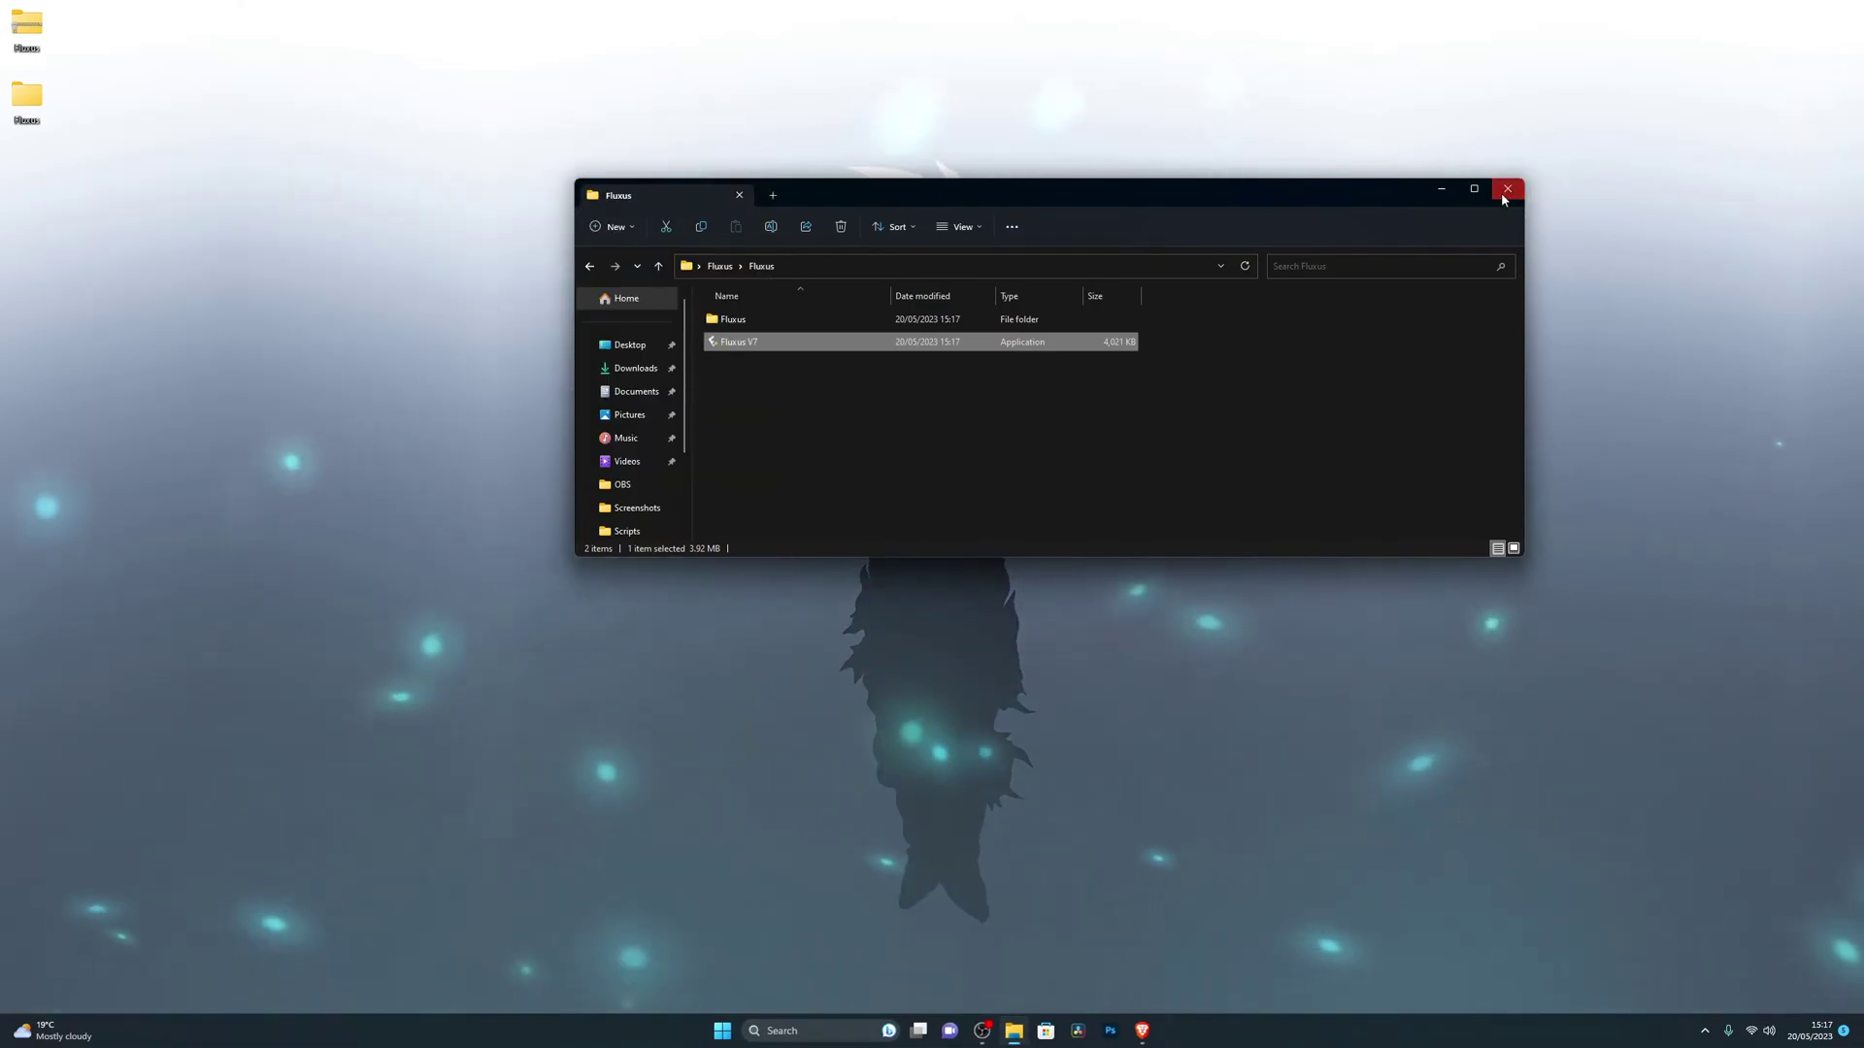
pyautogui.click(1503, 197)
# Step: Delete the Fluxus zip from the desktop and open Fluxus > Fluxus > Fluxus
pyautogui.rightClick(20, 44)
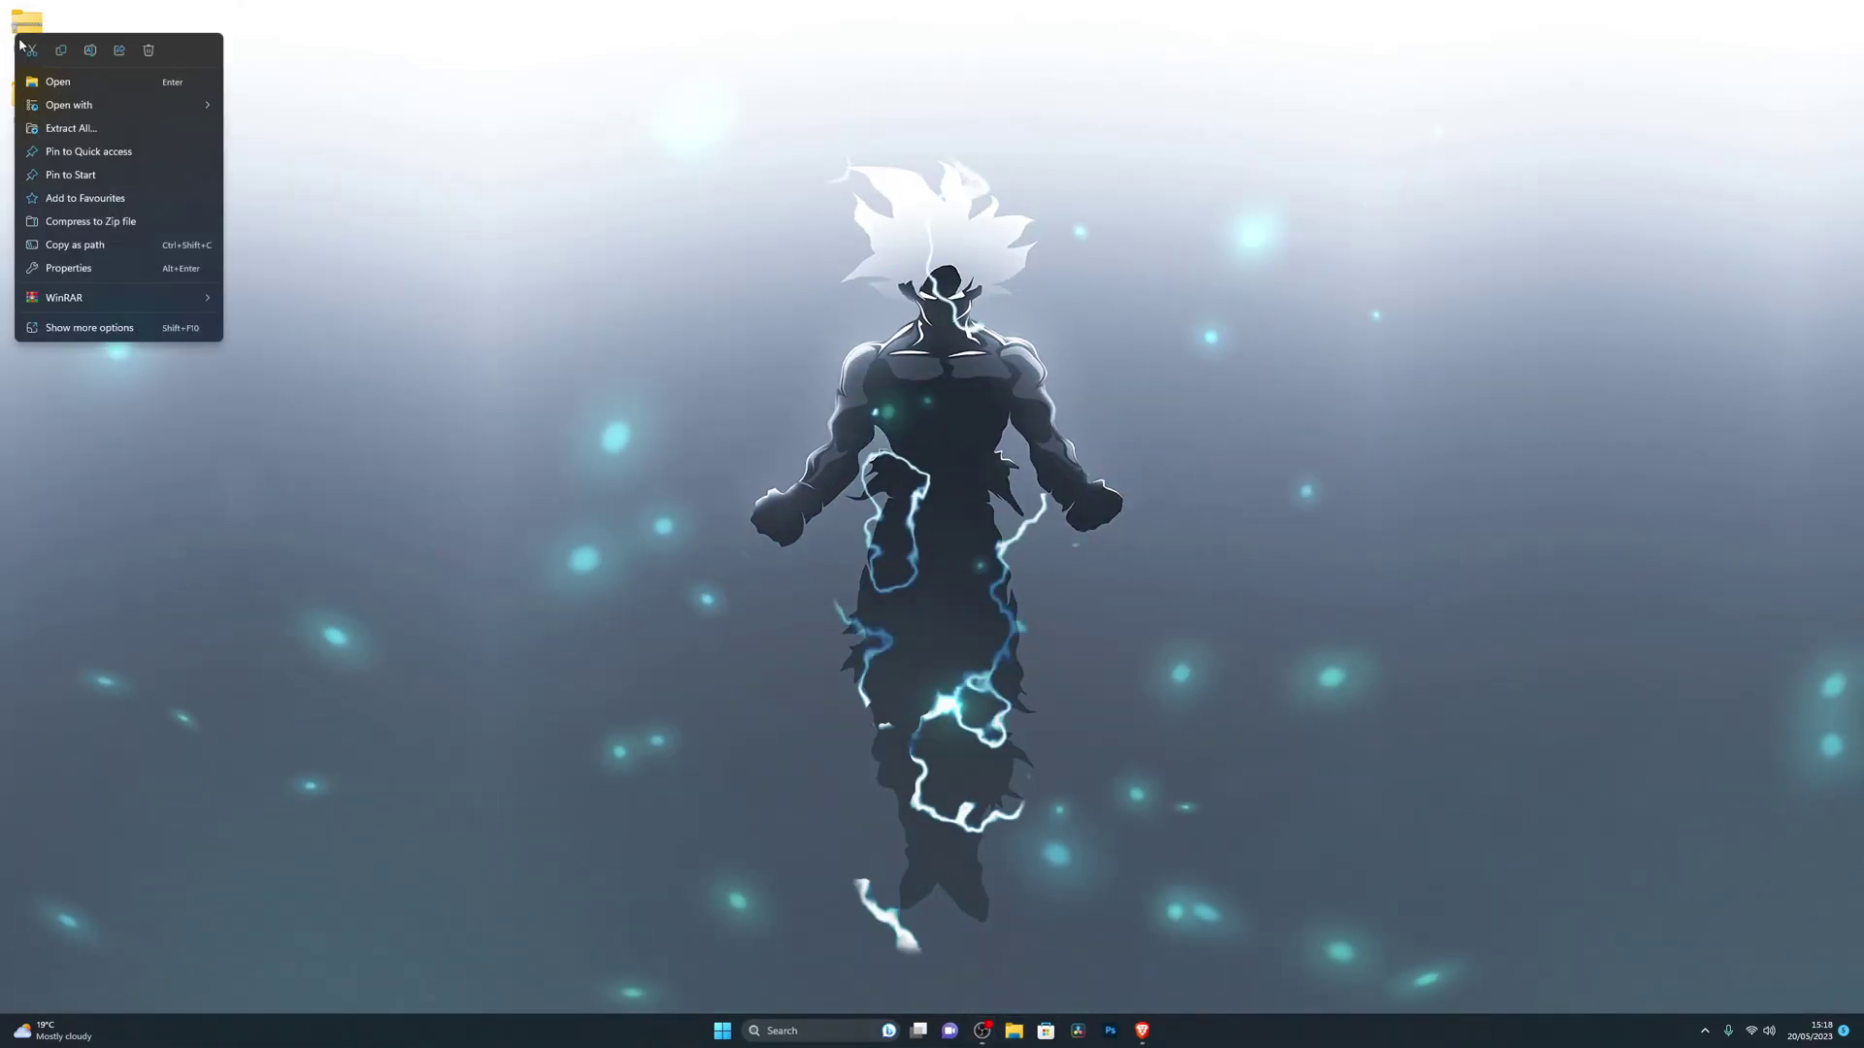
pyautogui.click(31, 49)
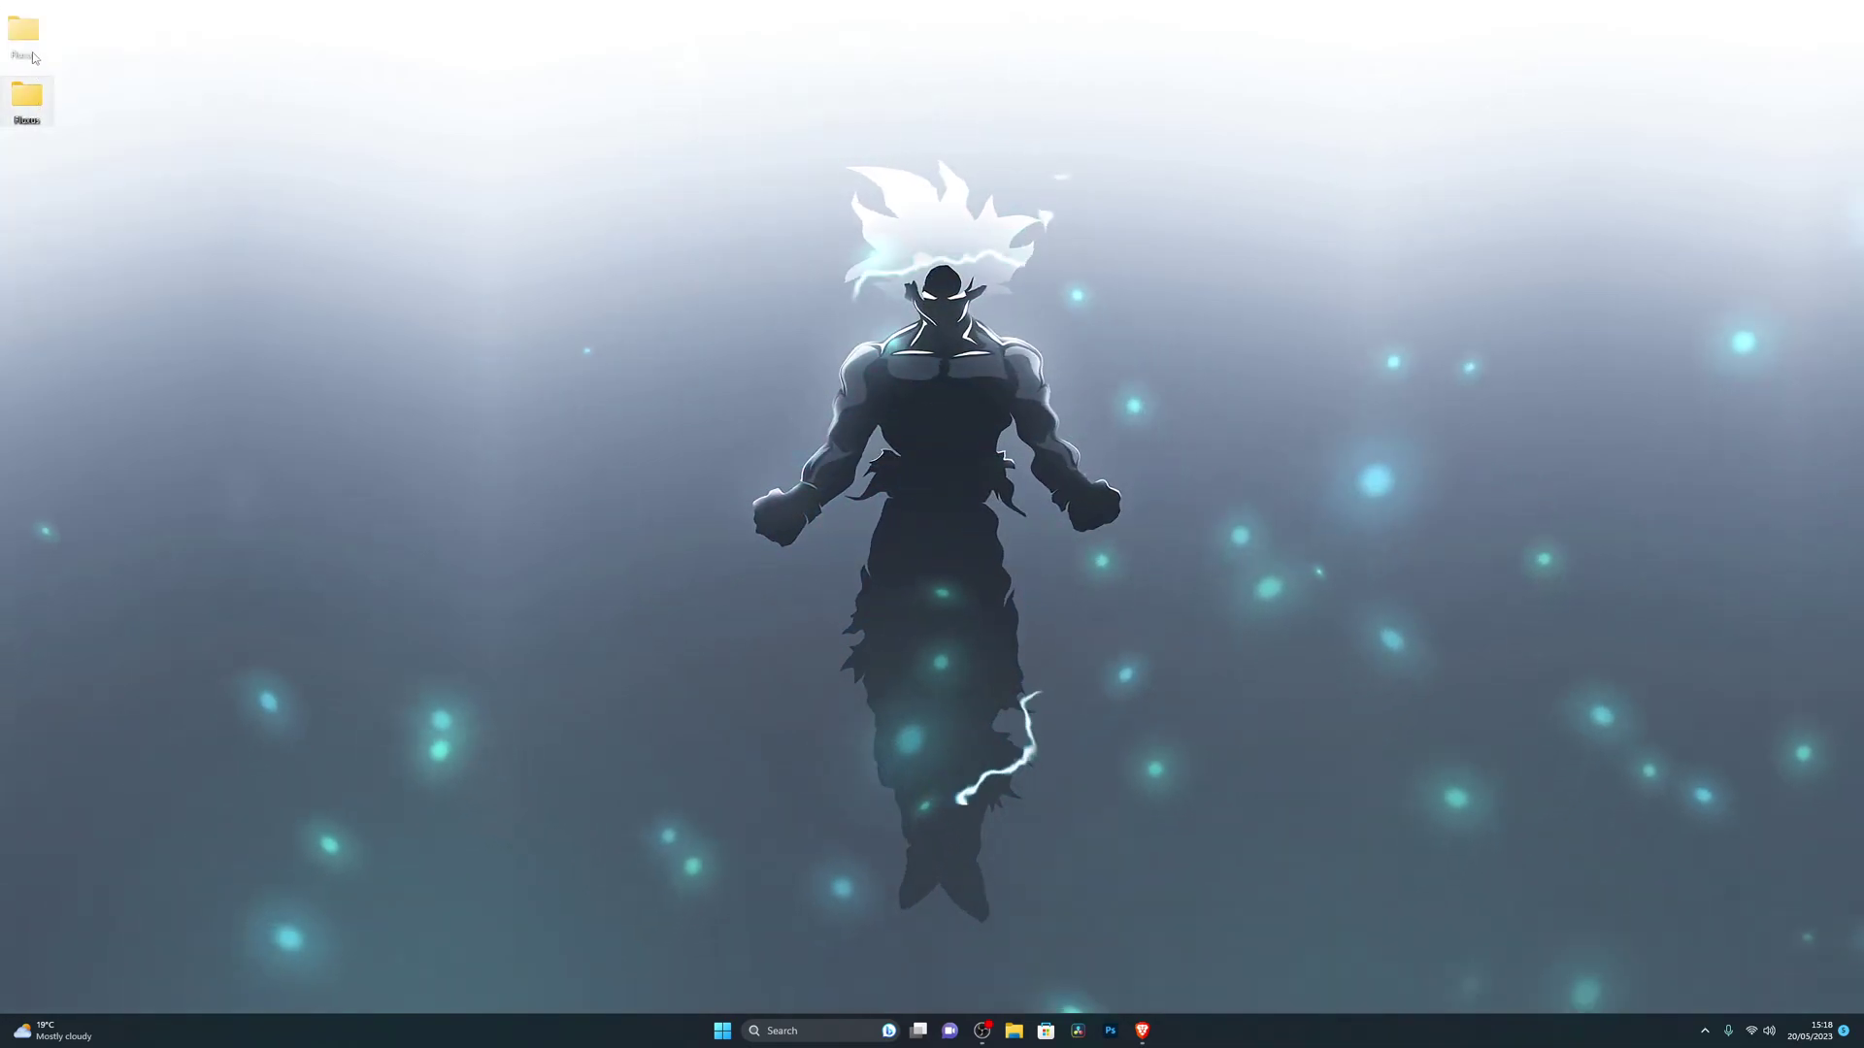
pyautogui.doubleClick(27, 34)
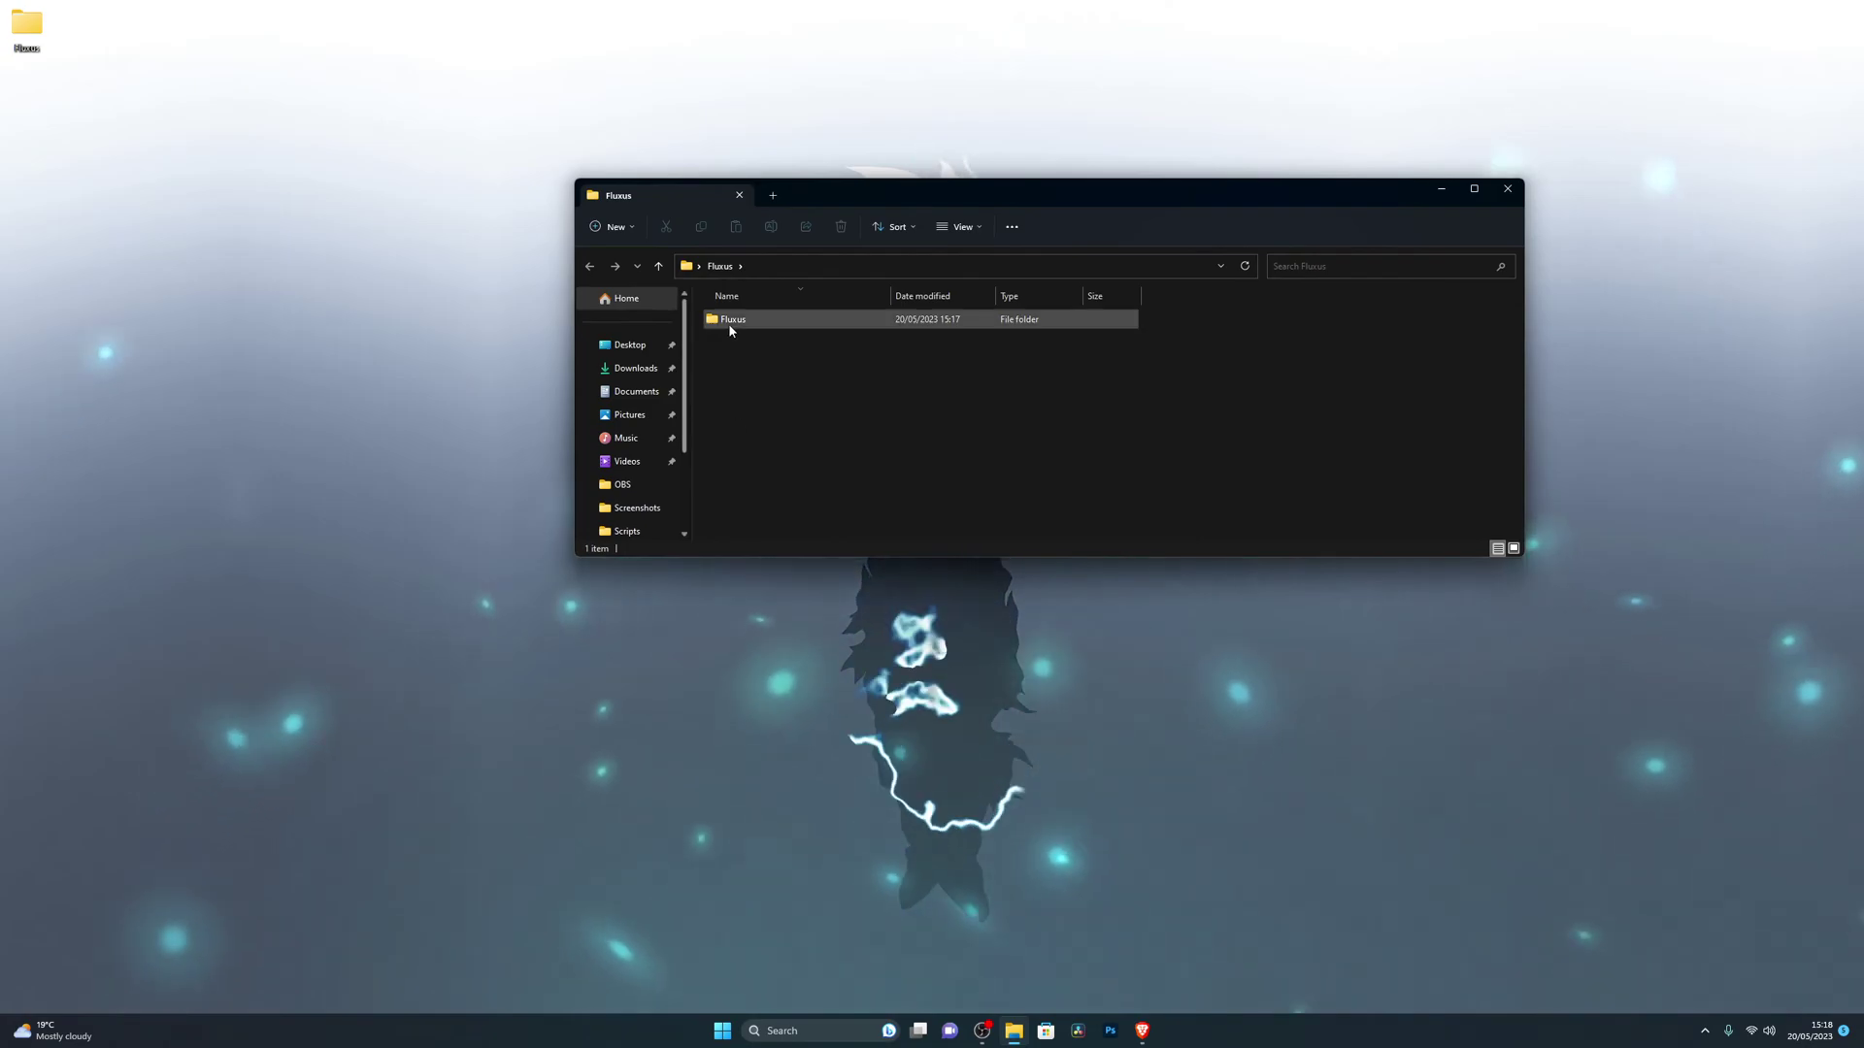
pyautogui.doubleClick(728, 320)
pyautogui.click(732, 323)
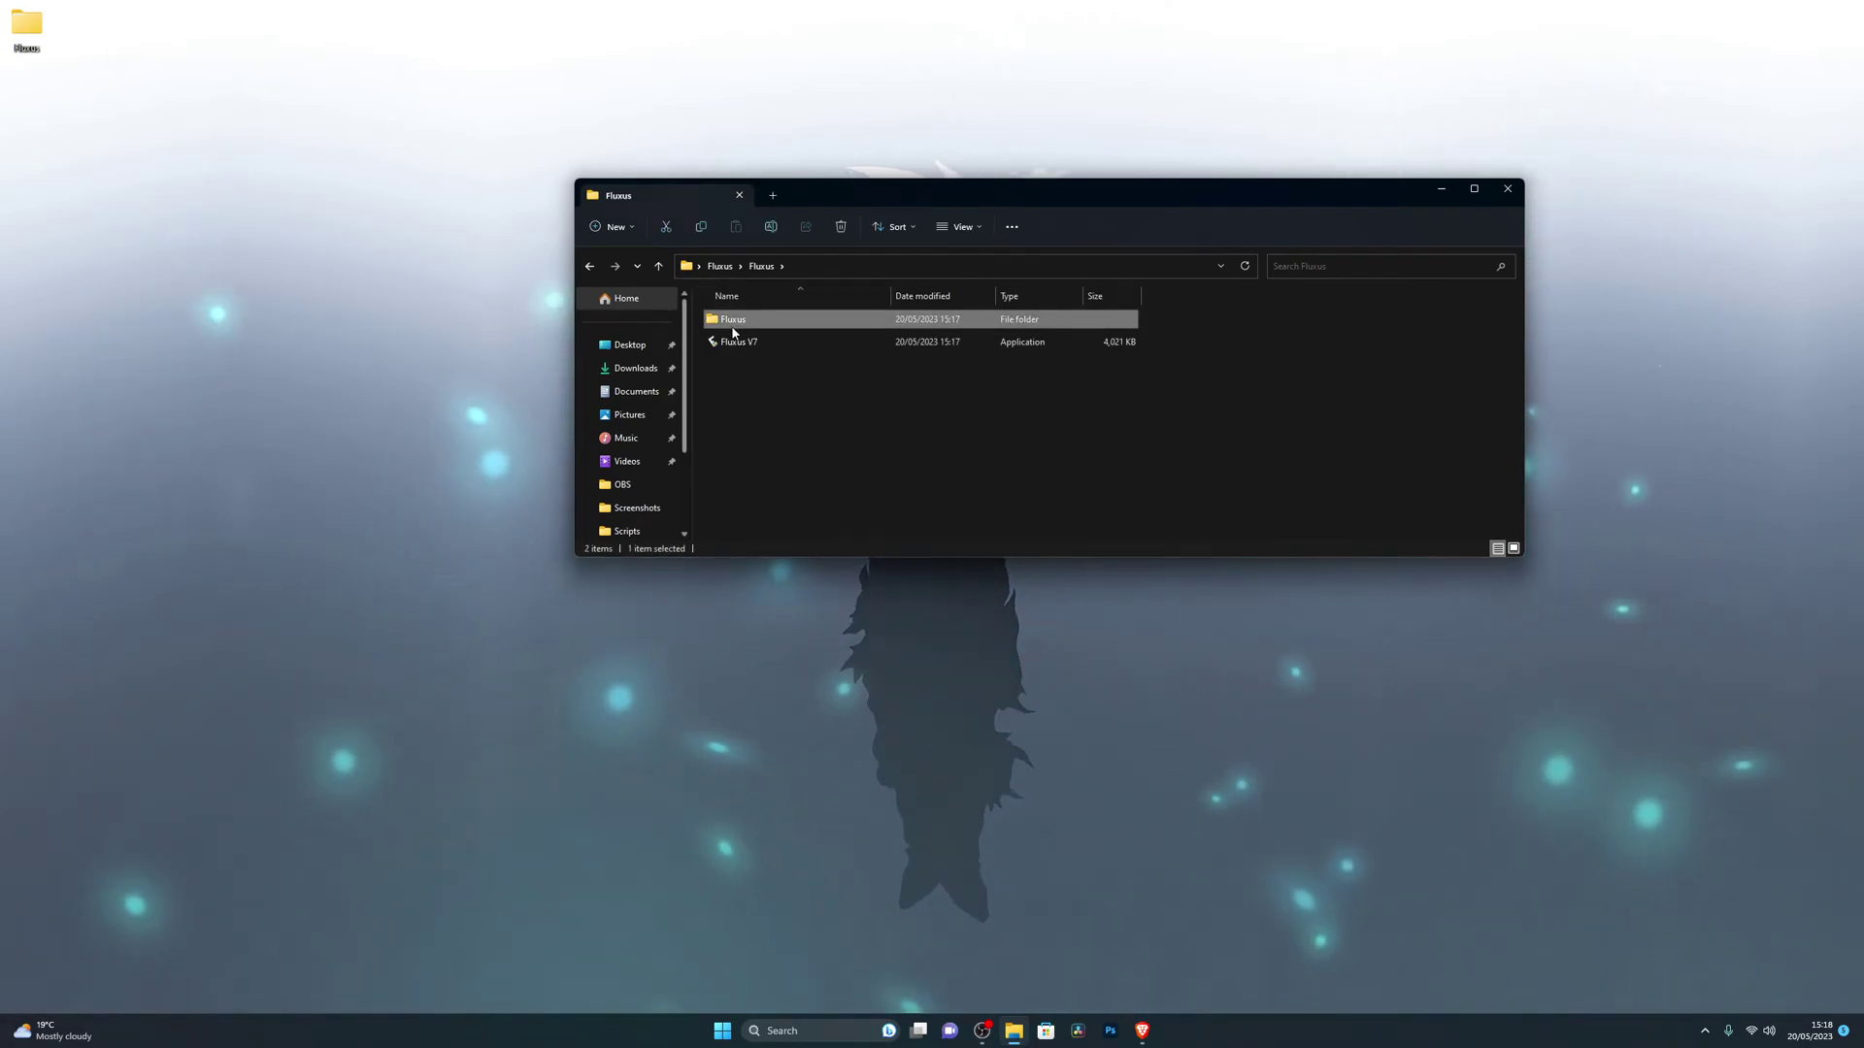
pyautogui.doubleClick(733, 323)
# Step: Review the installed bin, scripts, autoexec and workspace items, then close Explorer
pyautogui.moveTo(744, 451); pyautogui.dragTo(740, 361)
pyautogui.hotkey('alt', 'Left')
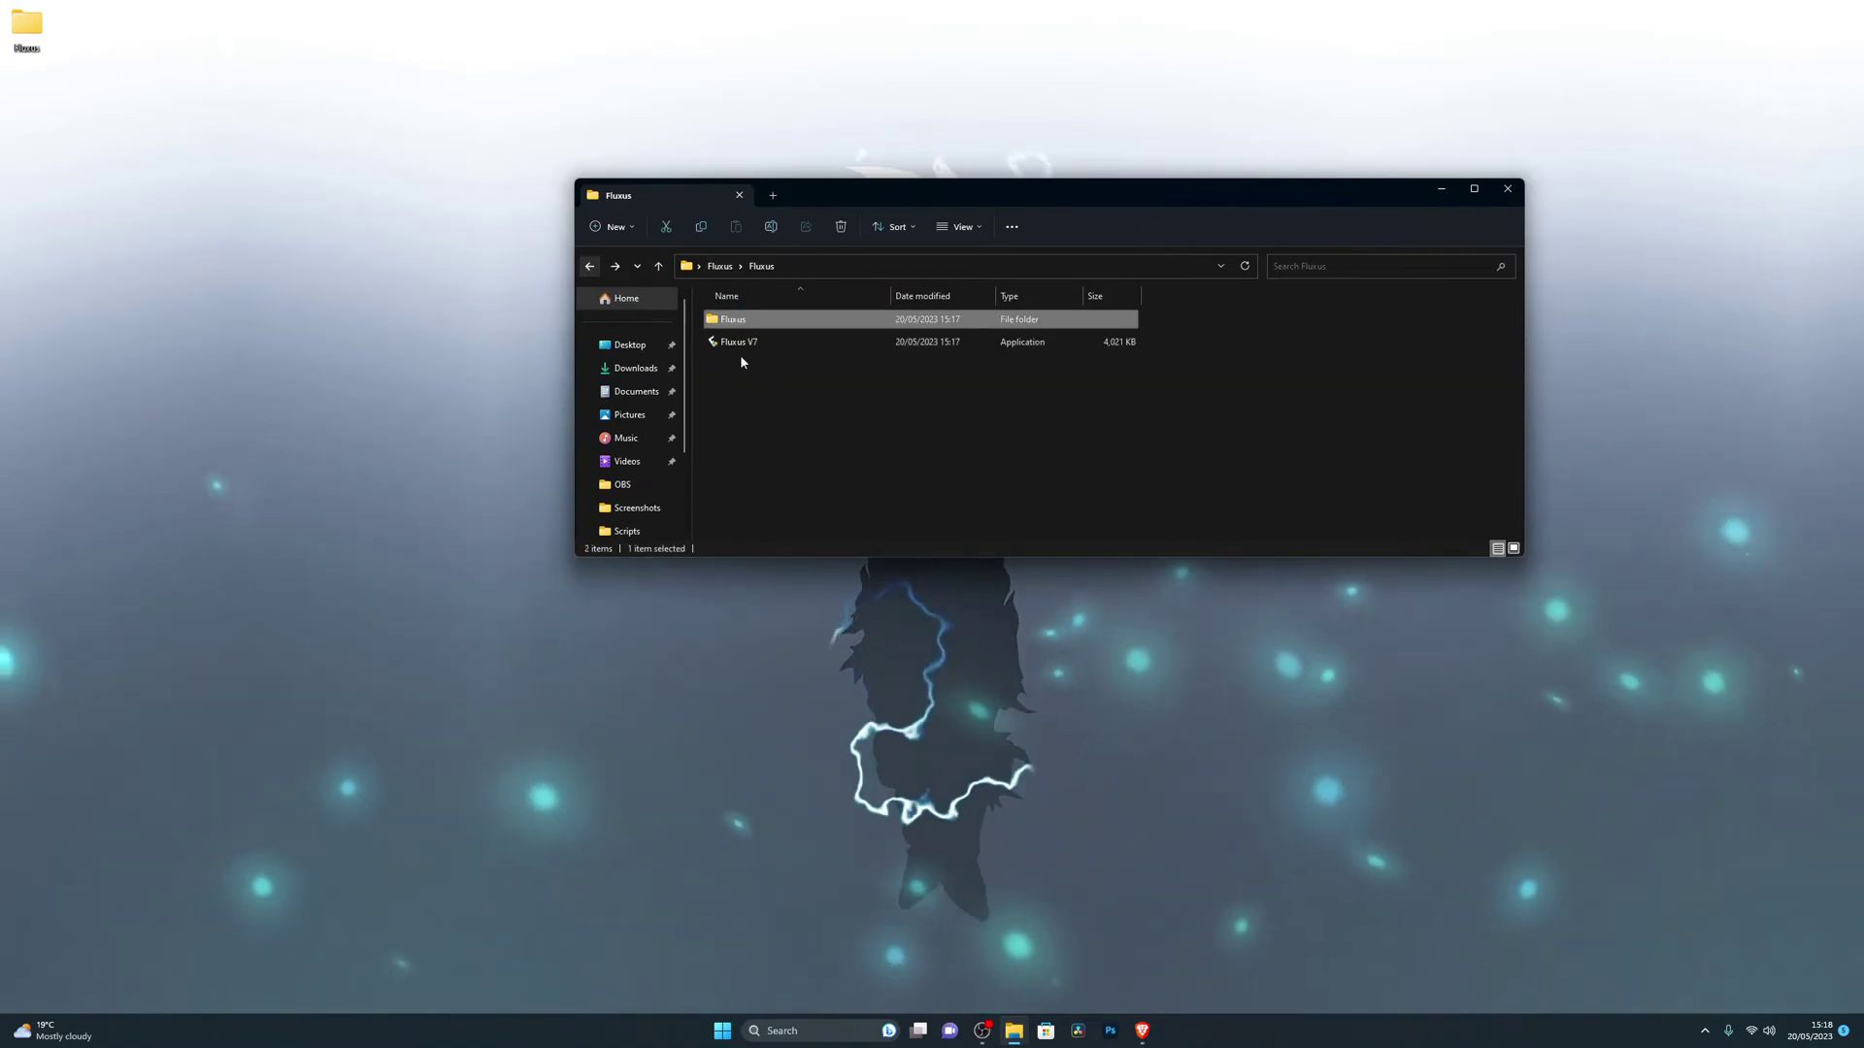
pyautogui.click(739, 348)
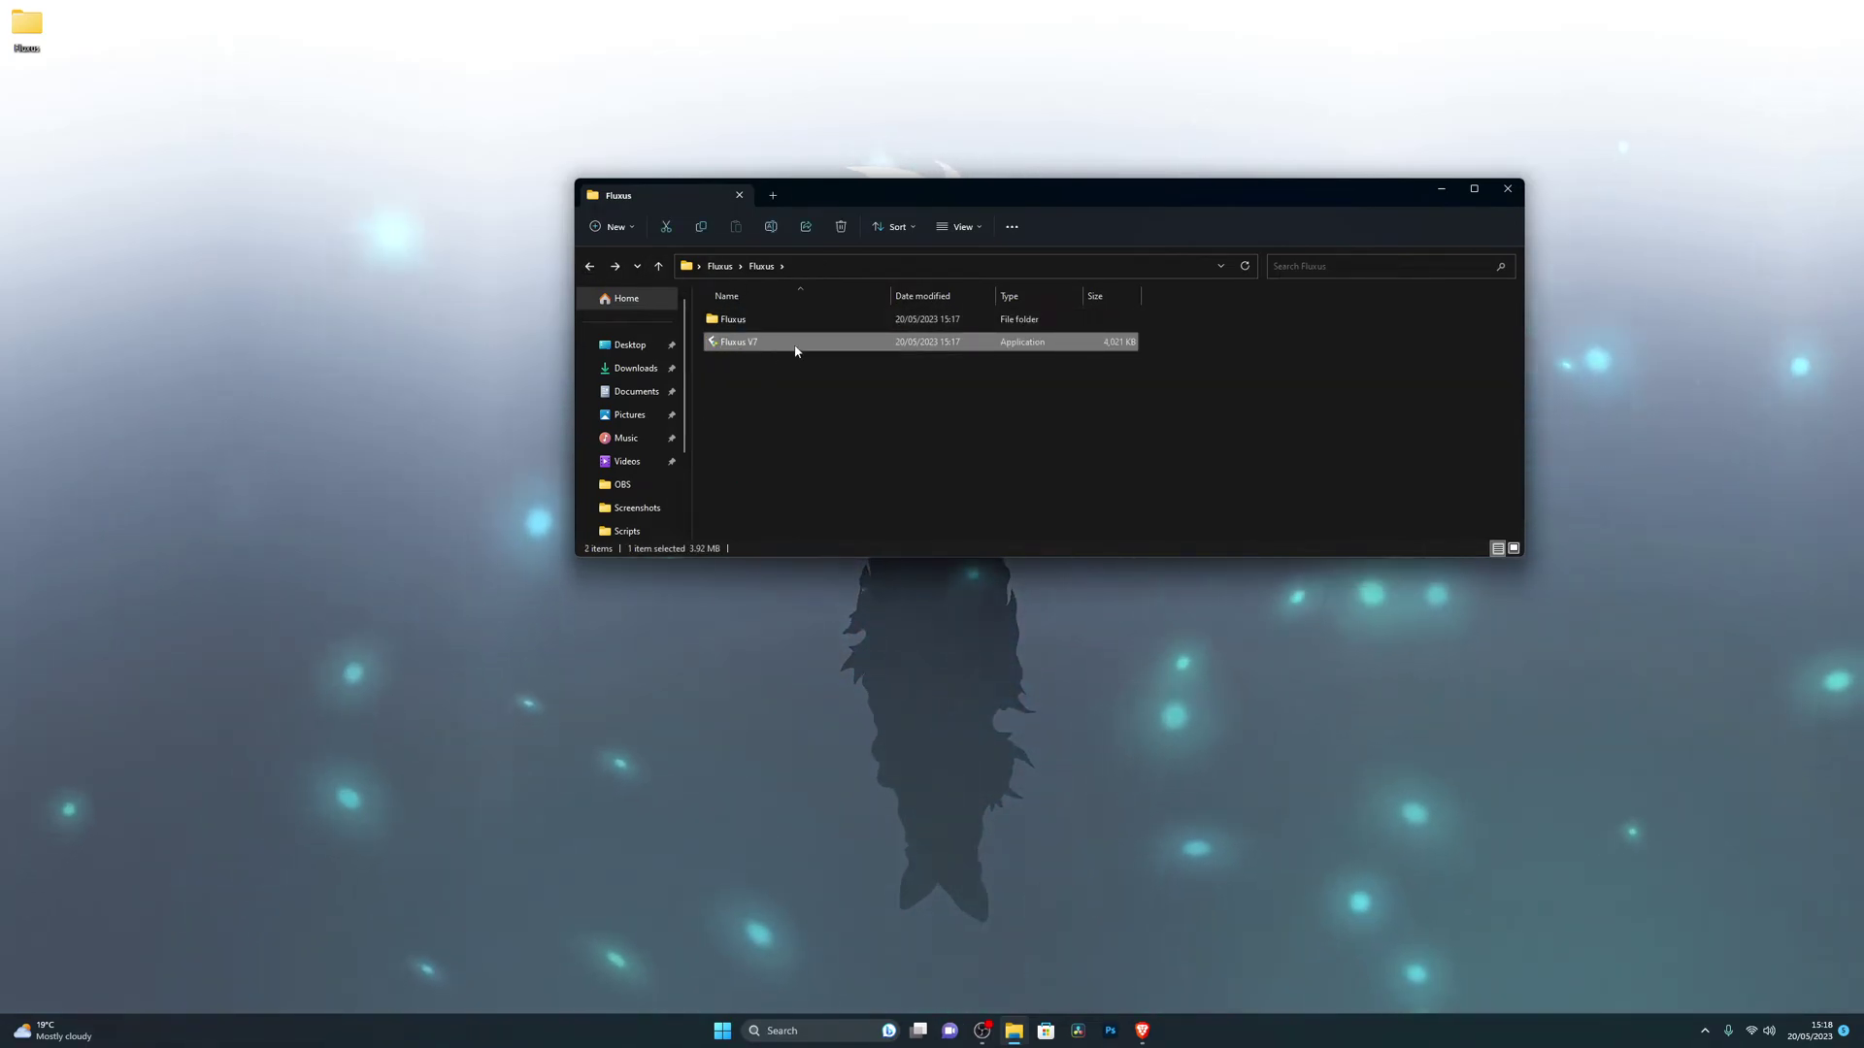
pyautogui.doubleClick(733, 319)
pyautogui.moveTo(752, 443)
pyautogui.mouseDown()
pyautogui.moveTo(736, 315)
pyautogui.moveTo(742, 456)
pyautogui.mouseUp()
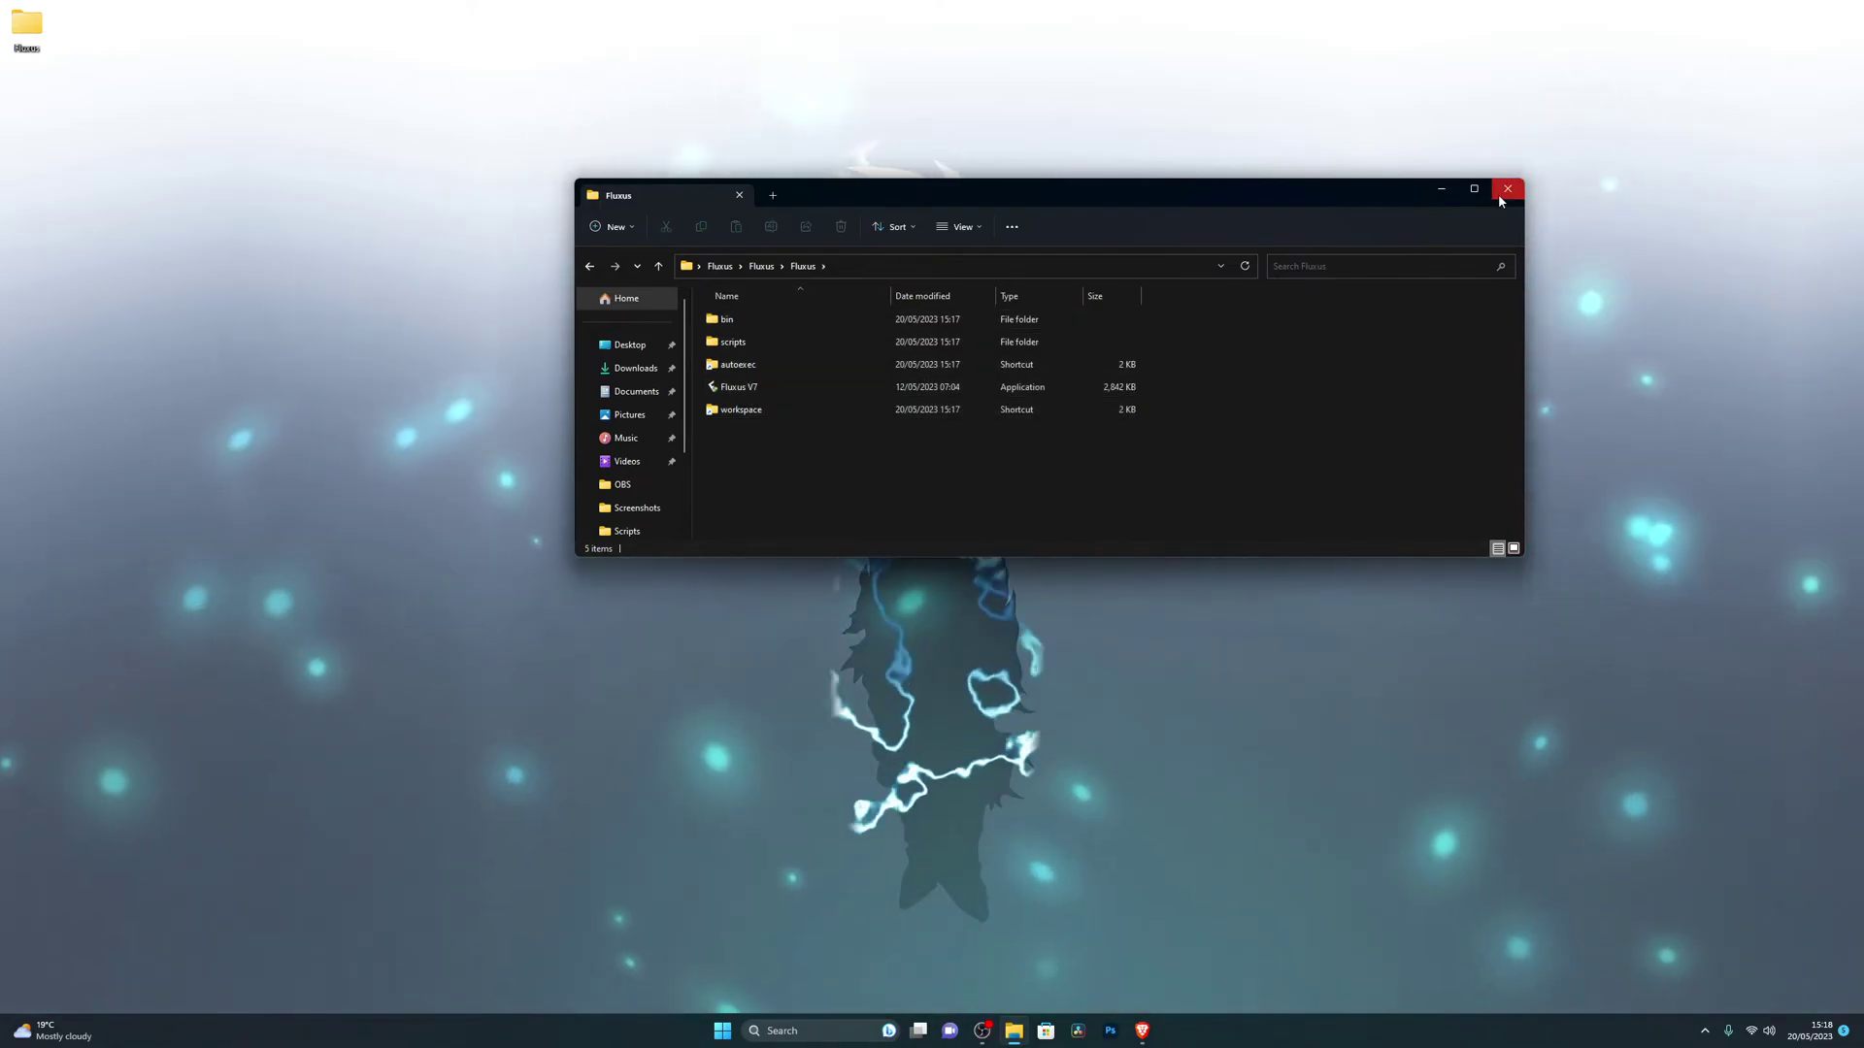
pyautogui.click(1499, 196)
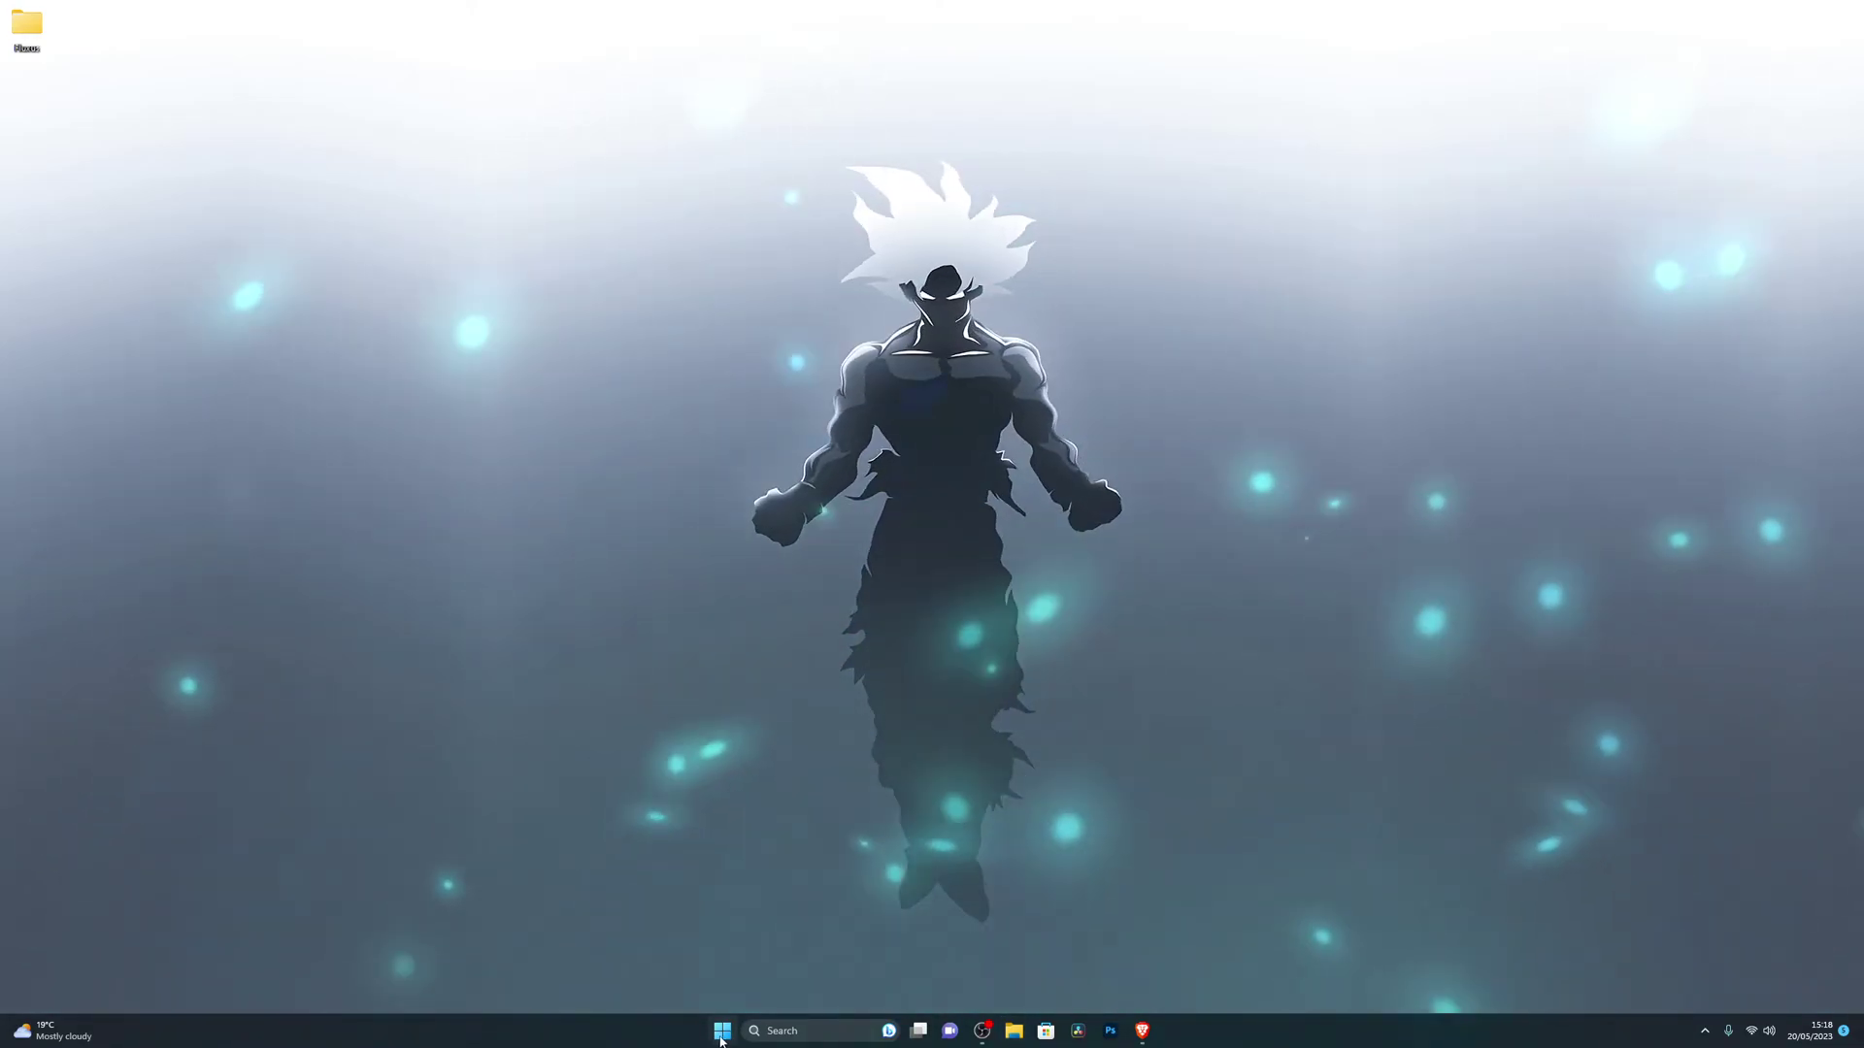
# Step: Search 'virus' and open Windows Security's Virus & threat protection settings
pyautogui.click(722, 1031)
pyautogui.write('virus')
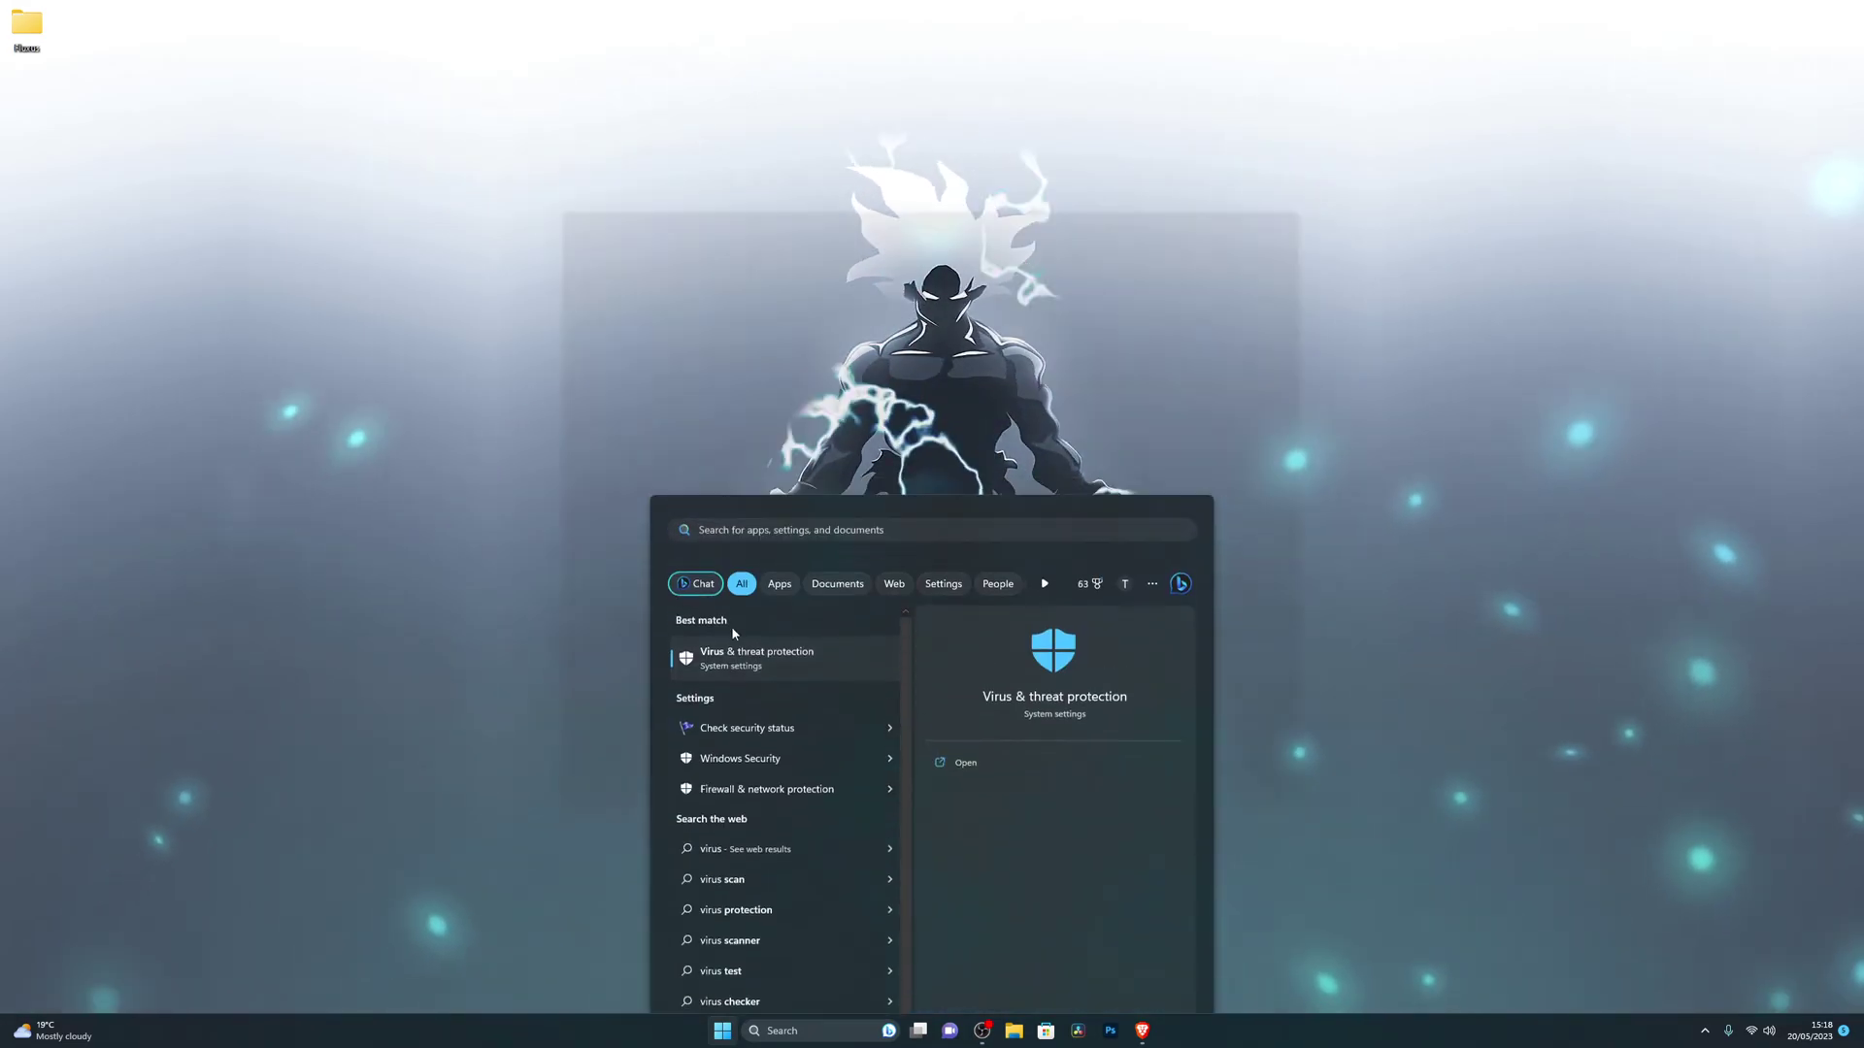
pyautogui.click(757, 642)
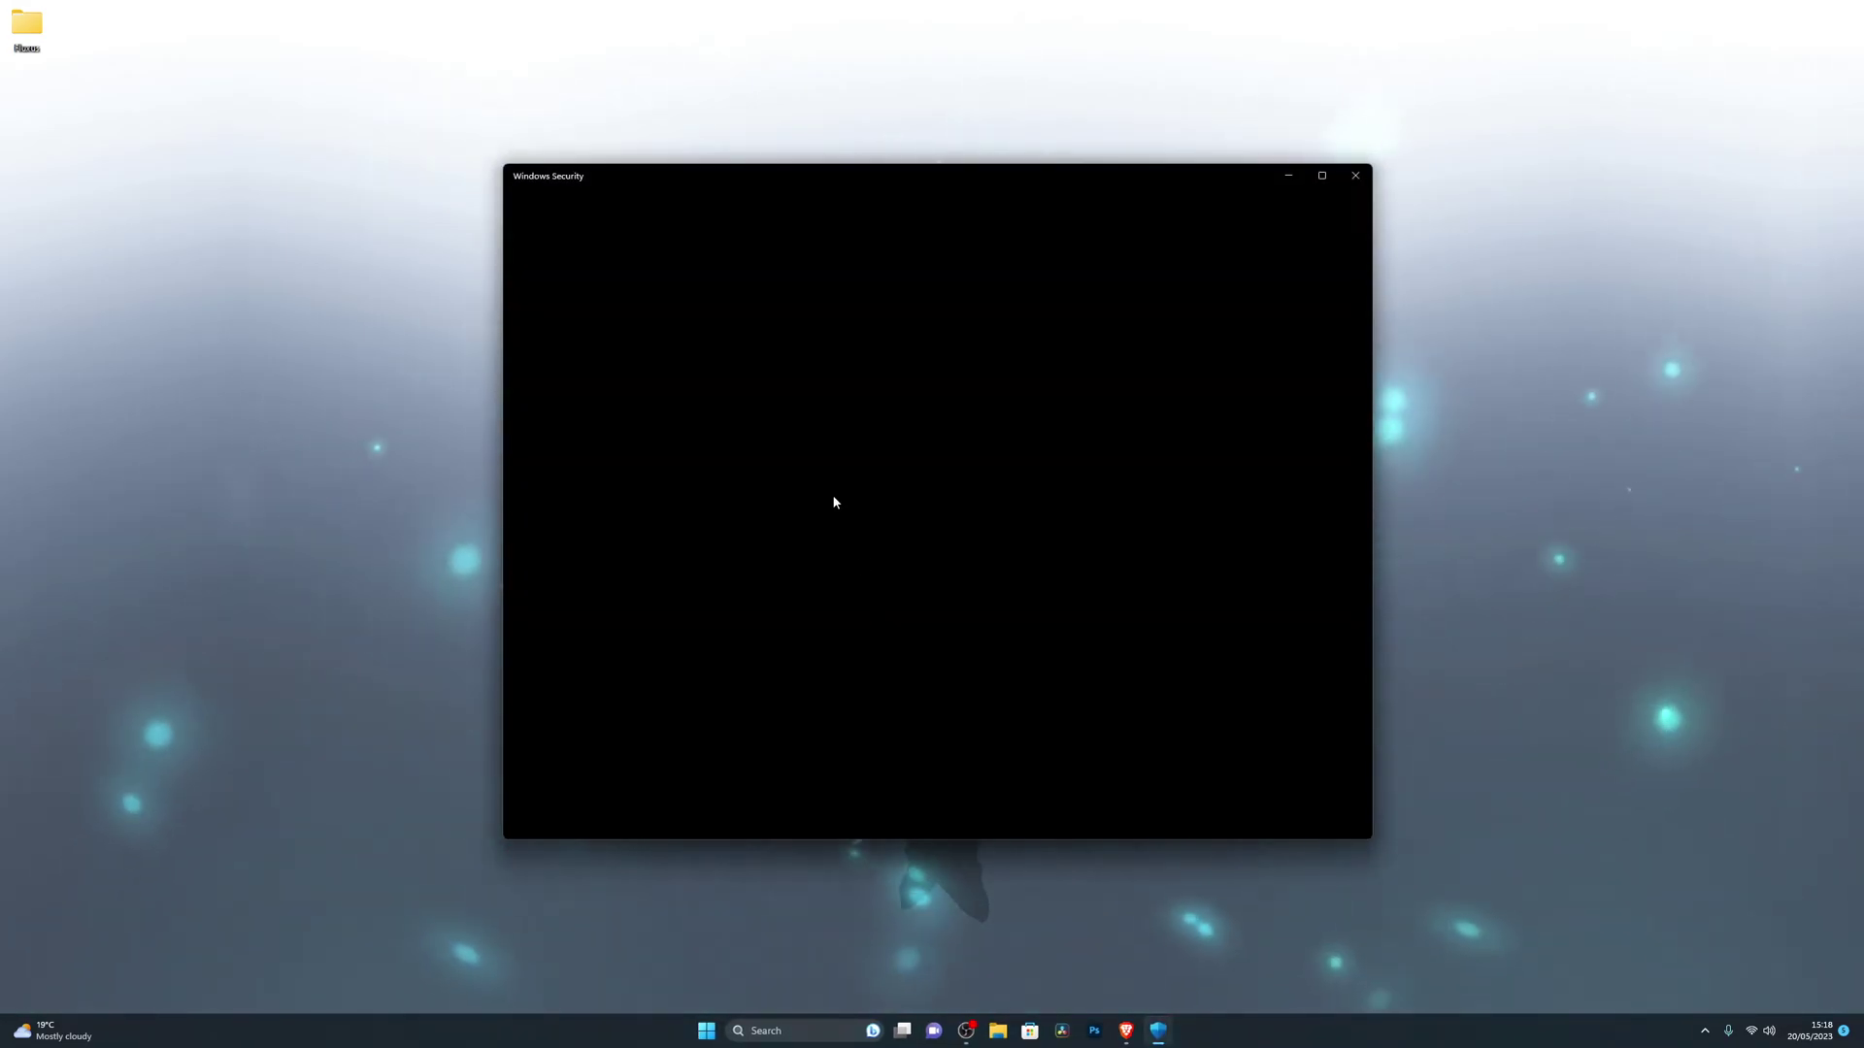
pyautogui.scroll(-2, 823, 582)
pyautogui.click(814, 636)
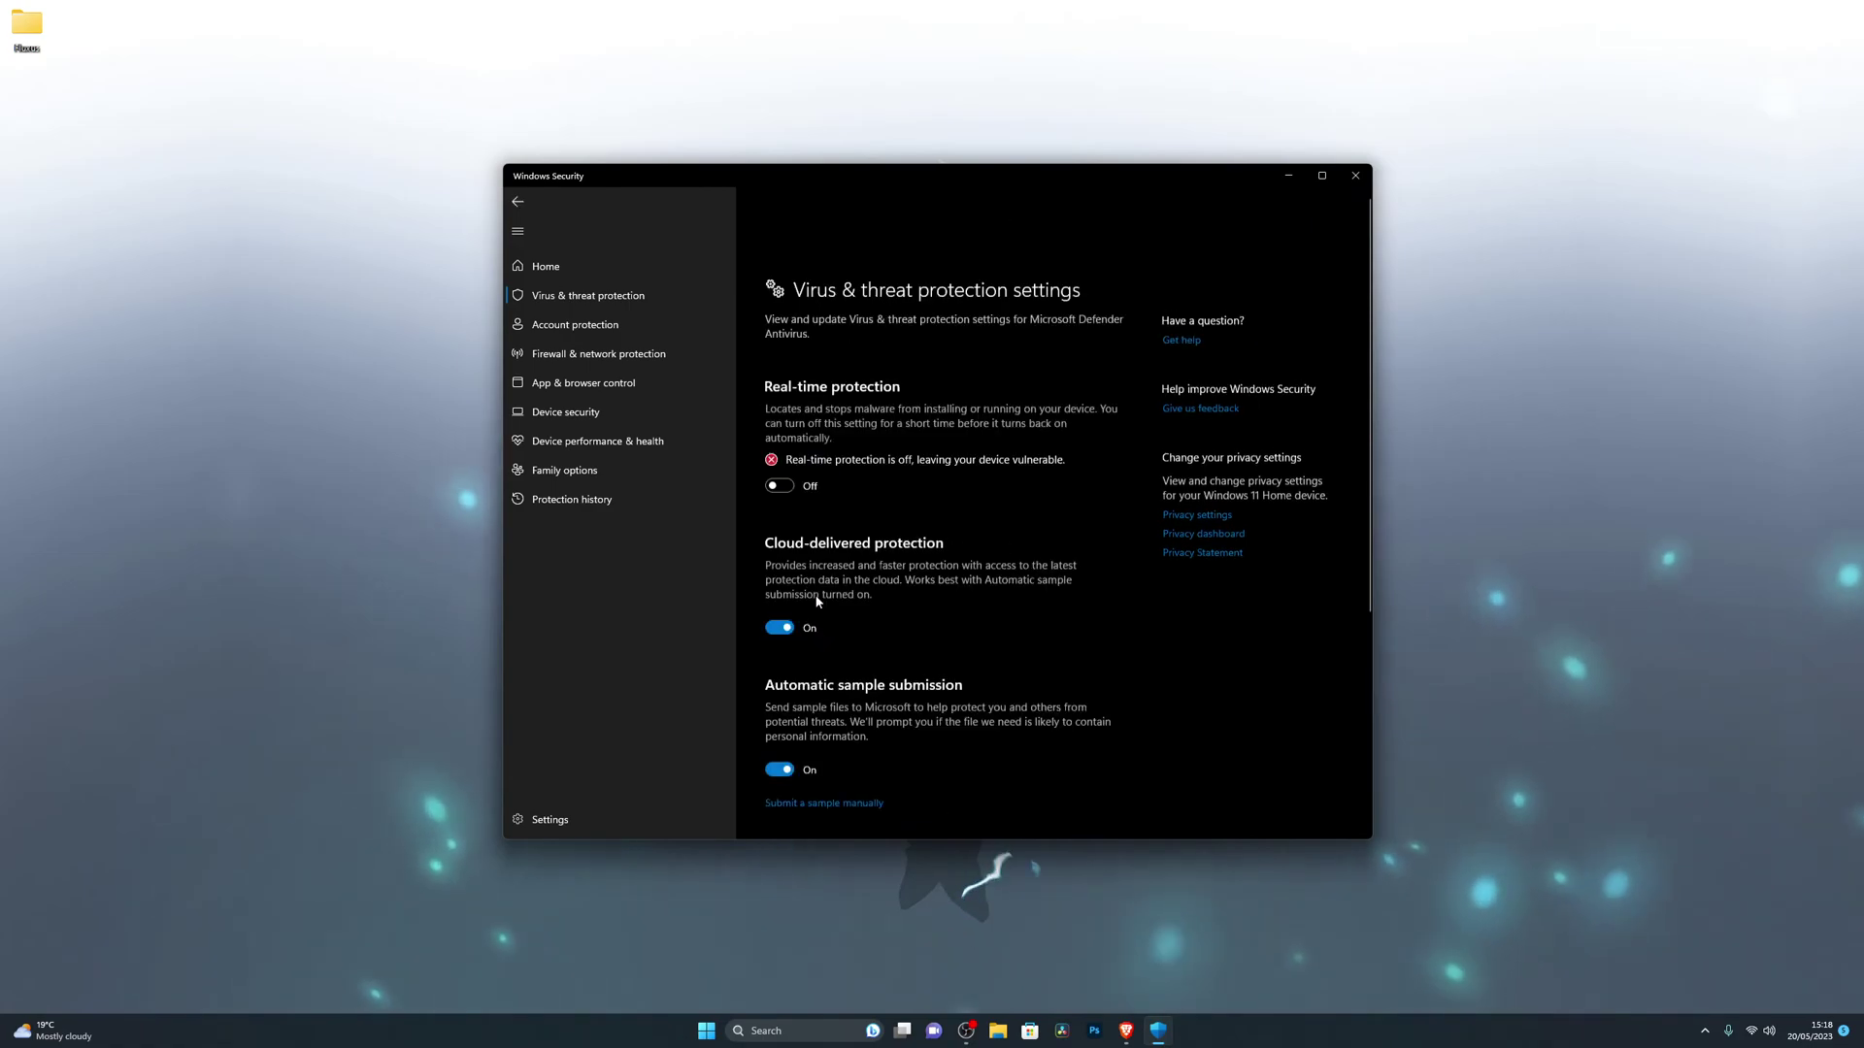
# Step: Go to Exclusions and start adding a new Folder exclusion
pyautogui.scroll(-5, 816, 601)
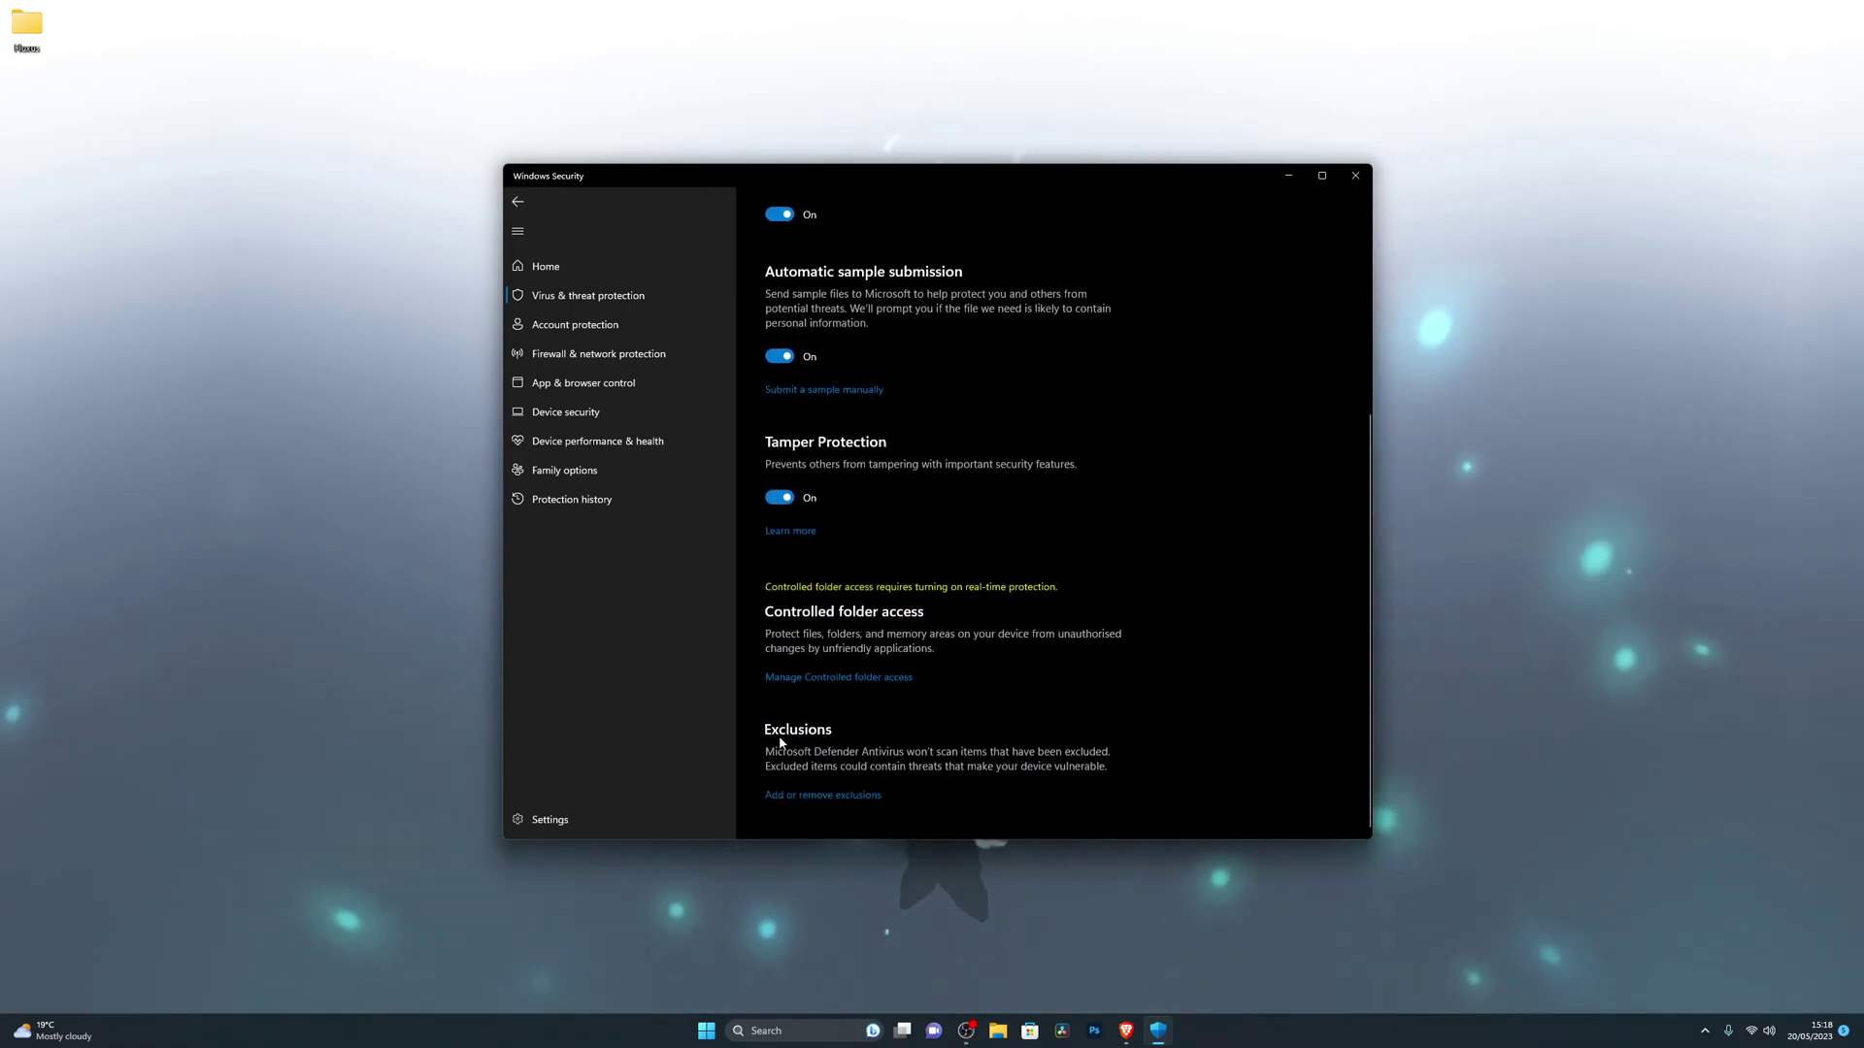
pyautogui.click(801, 798)
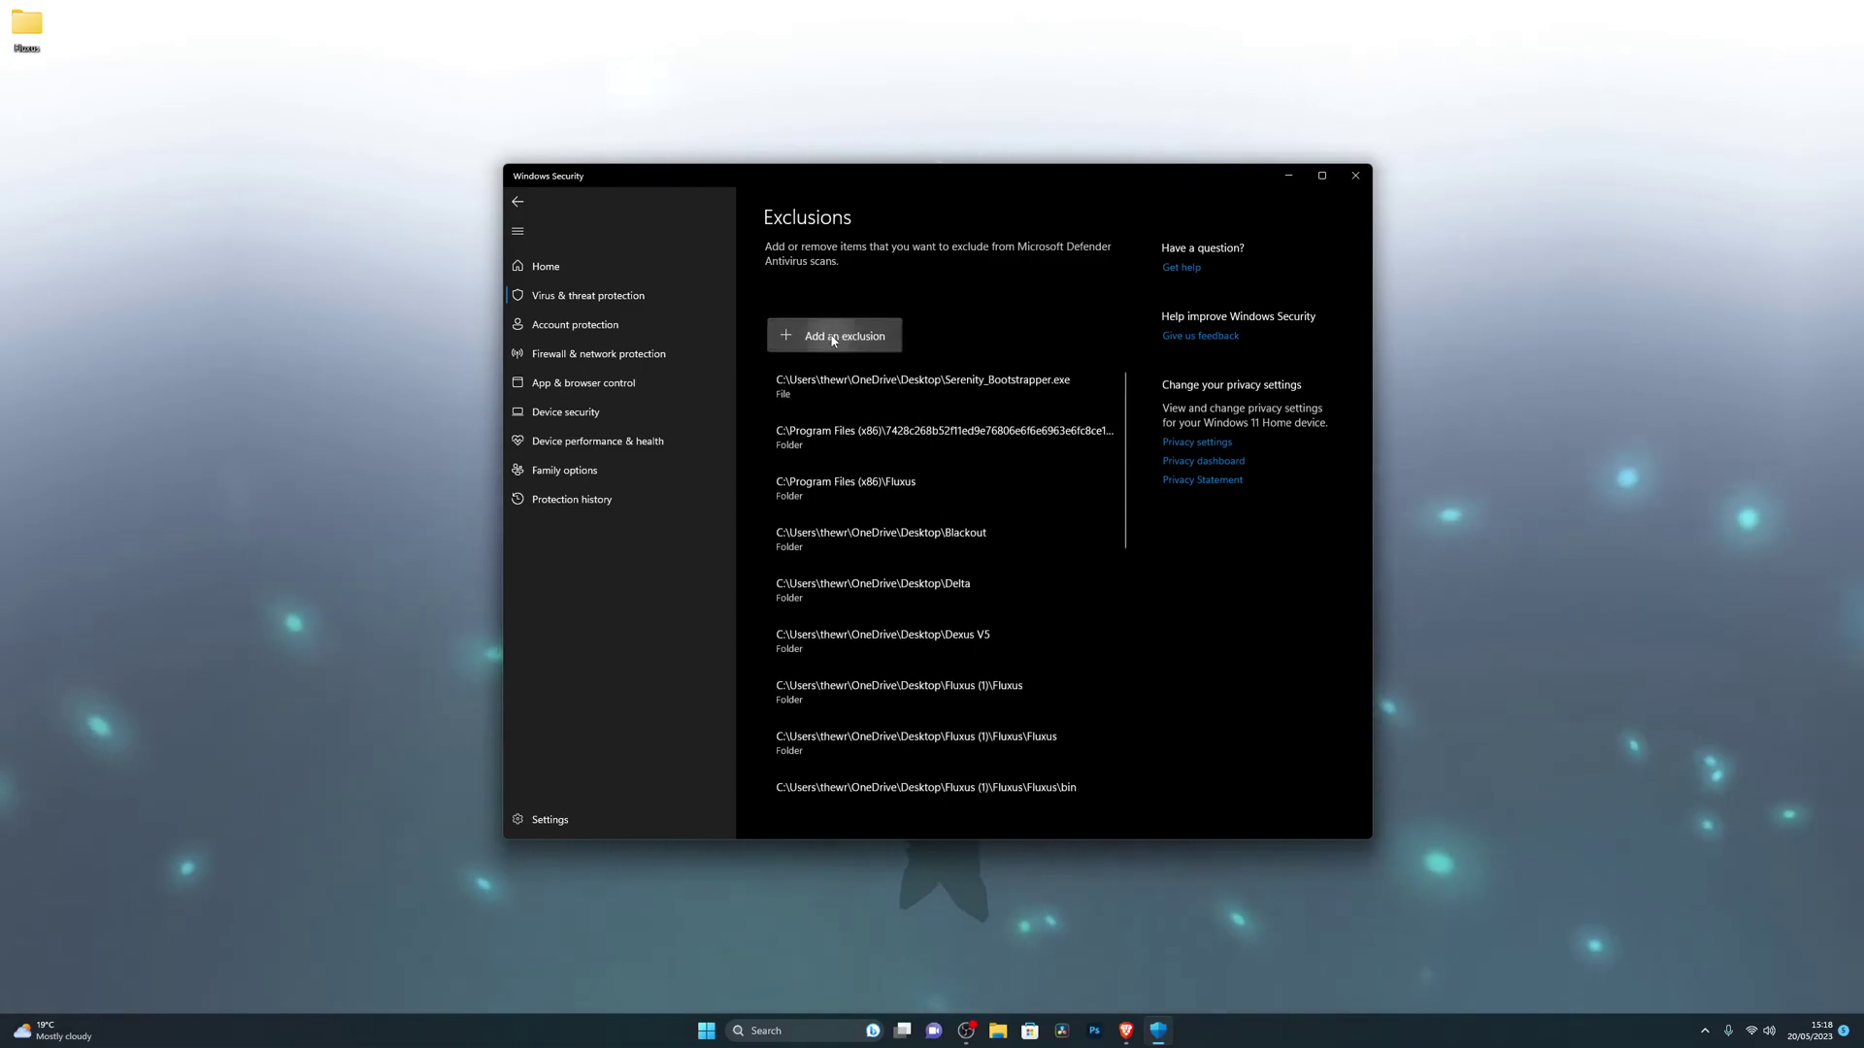
pyautogui.click(821, 394)
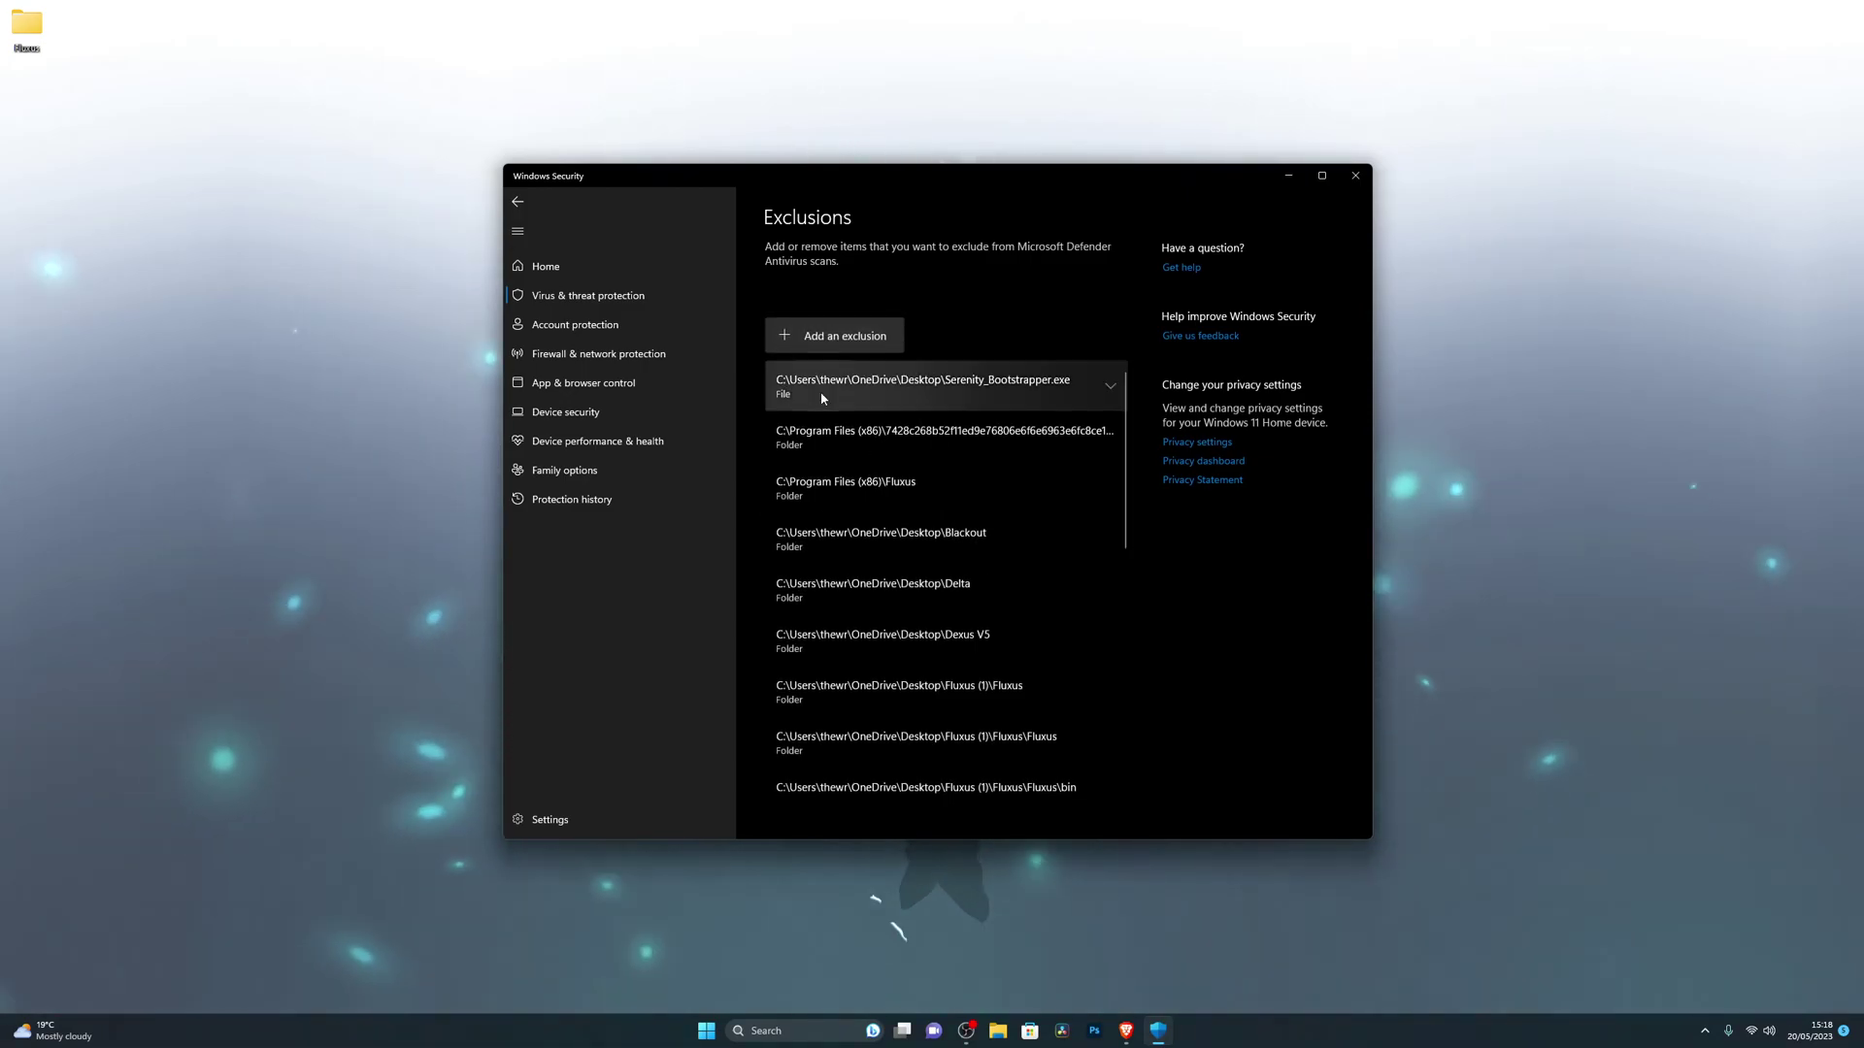
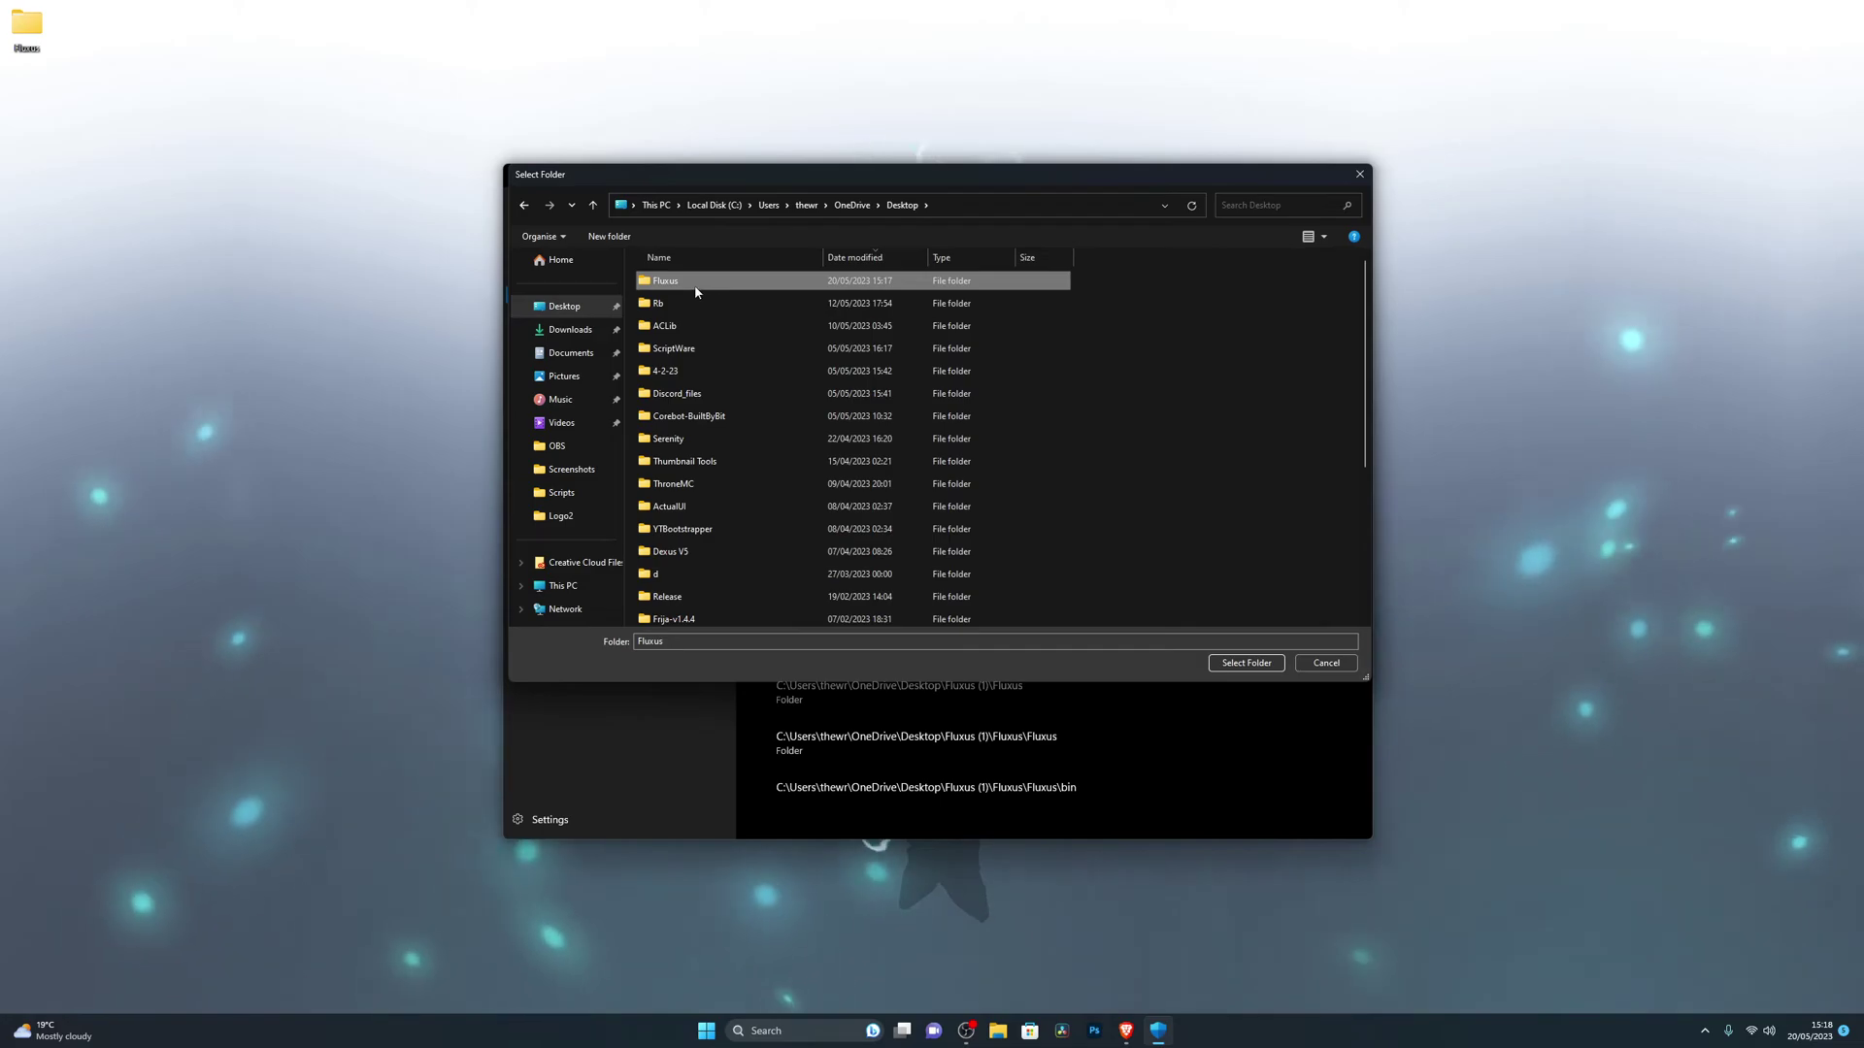
# Step: Pick the Fluxus folder under OneDrive Desktop so 'Fluxus' fills the Folder name field
pyautogui.doubleClick(700, 282)
pyautogui.hotkey('alt', 'Left')
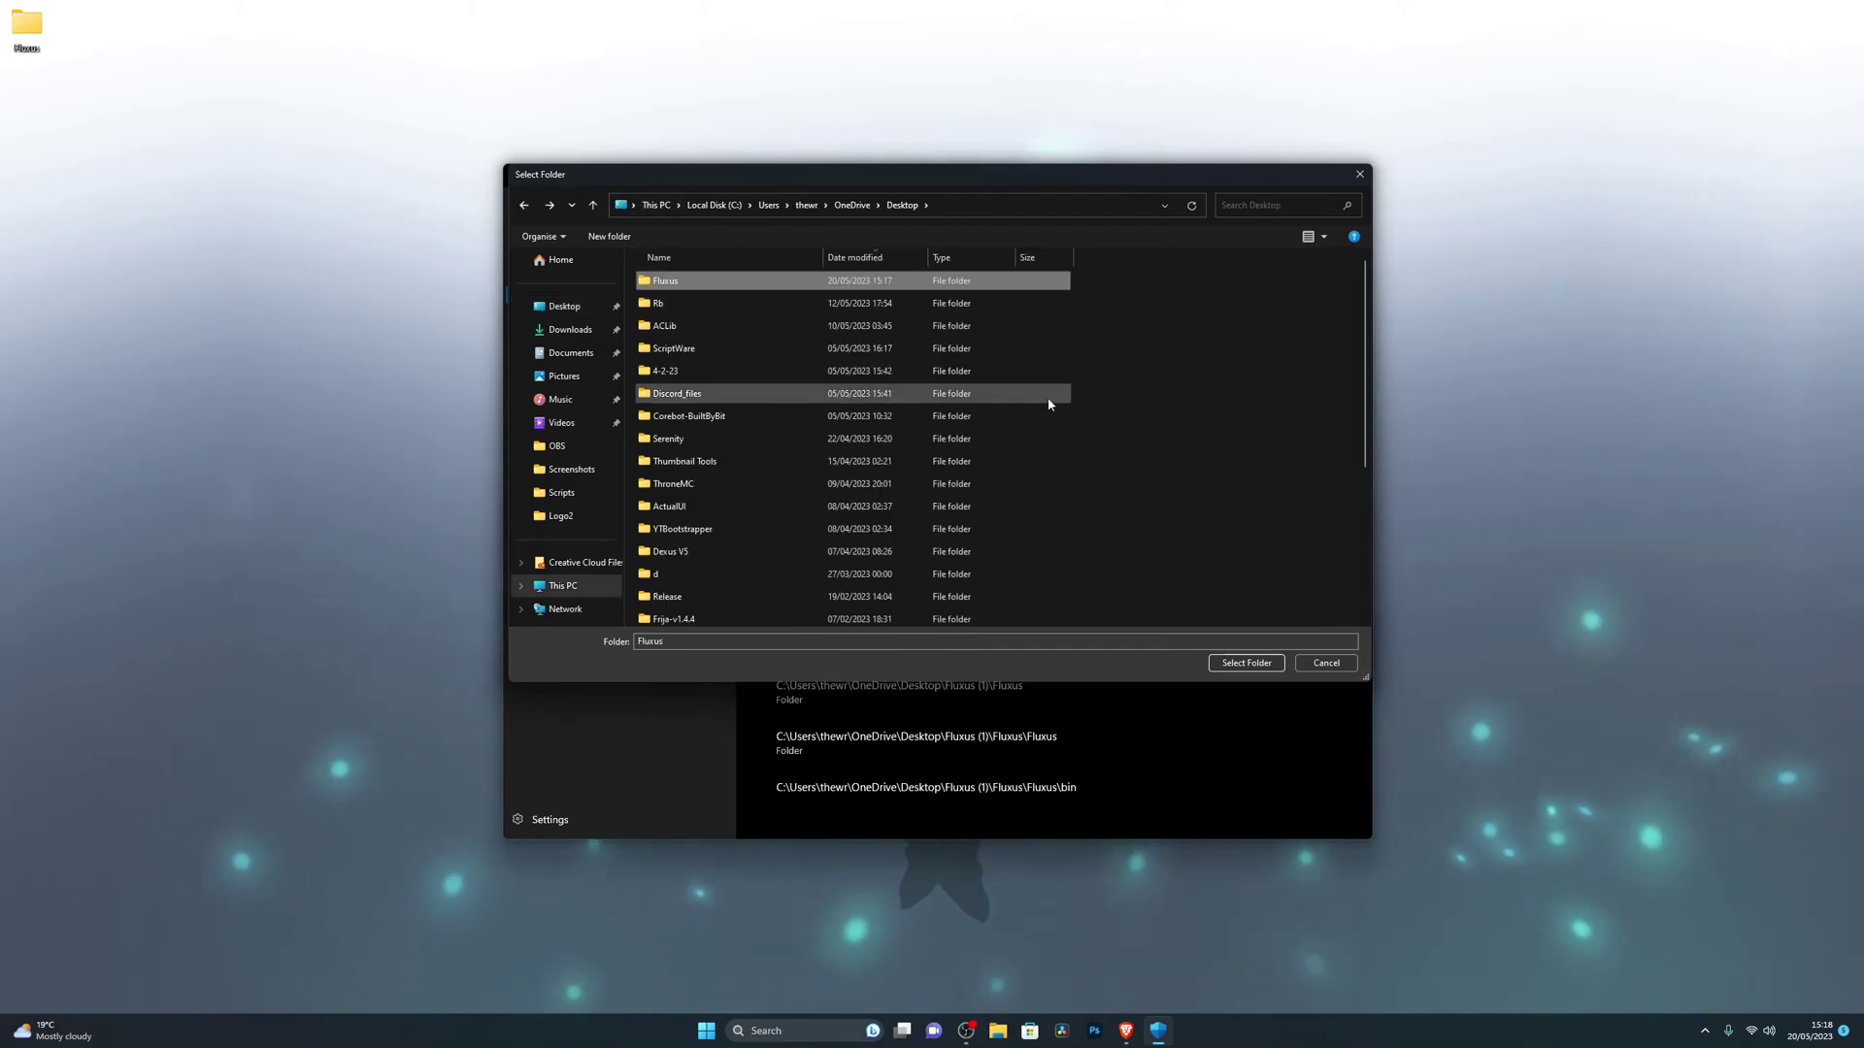
pyautogui.press('F2')
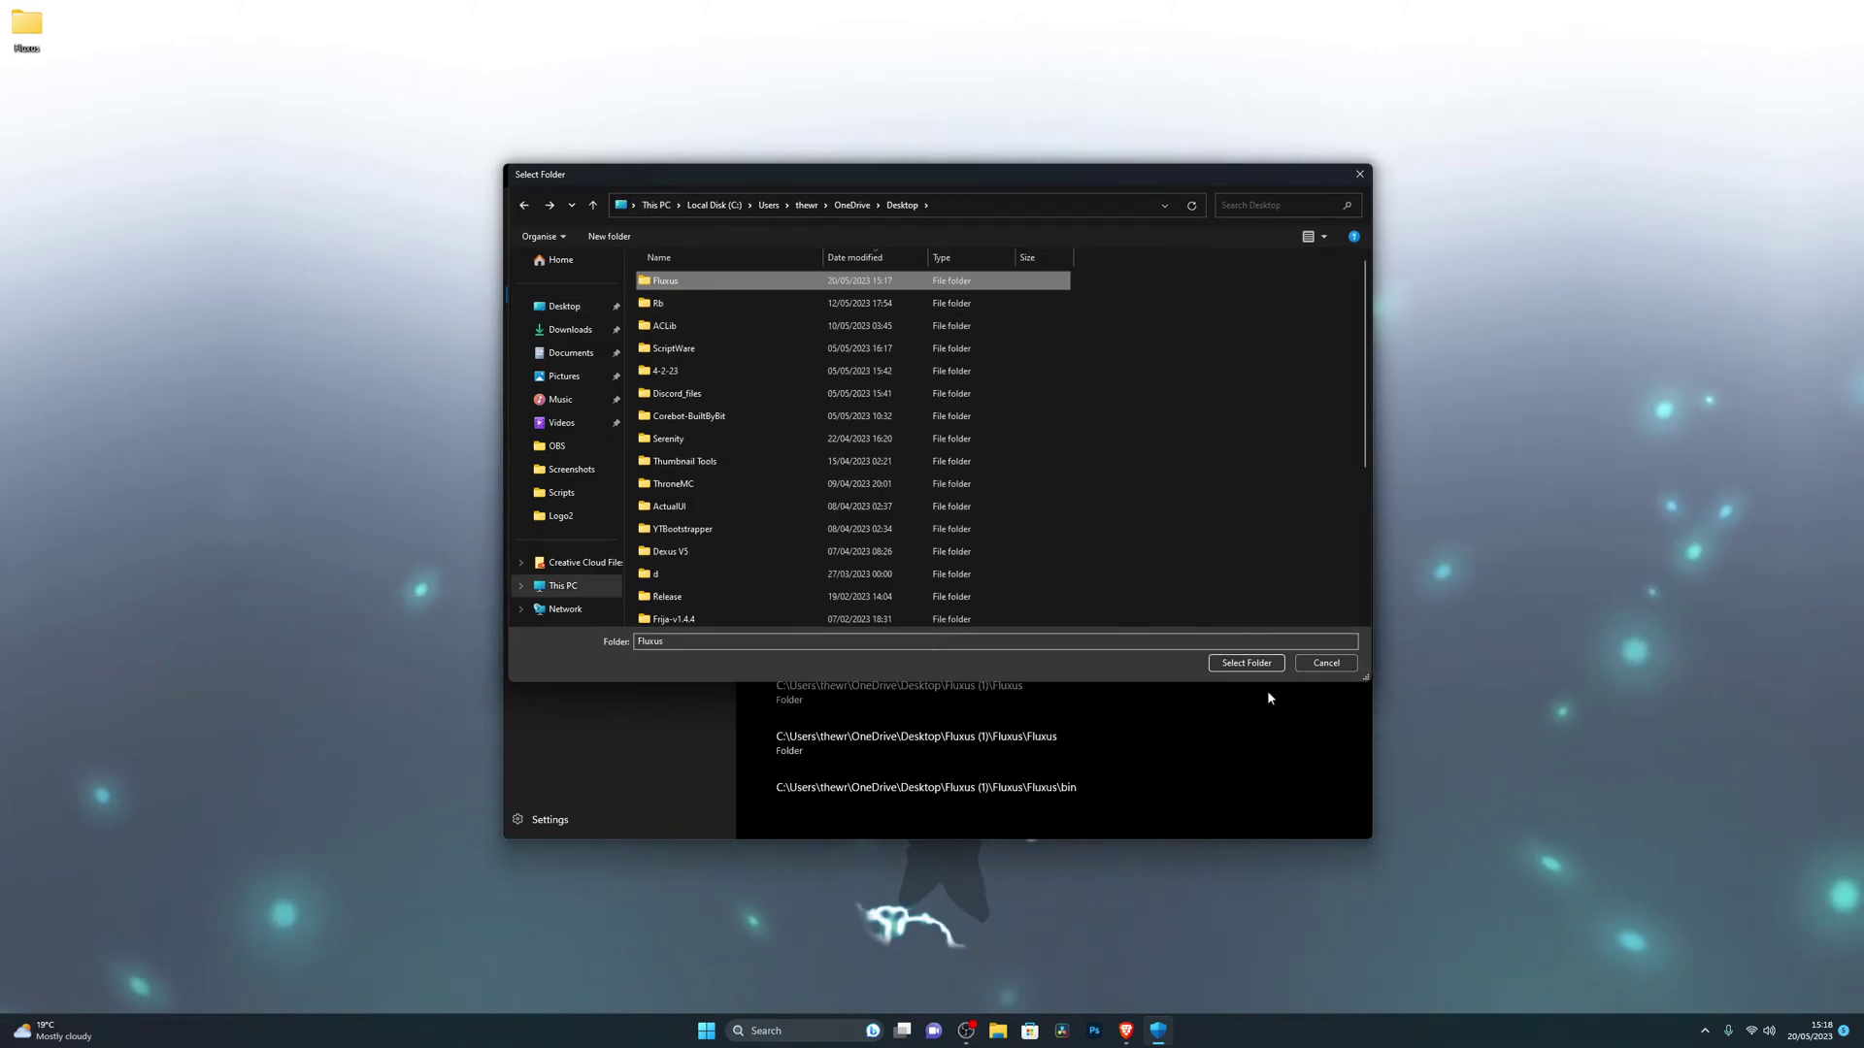
# Step: Confirm Fluxus as the excluded folder, then check the Program Files (x86) and Desktop Fluxus entries
pyautogui.click(1247, 664)
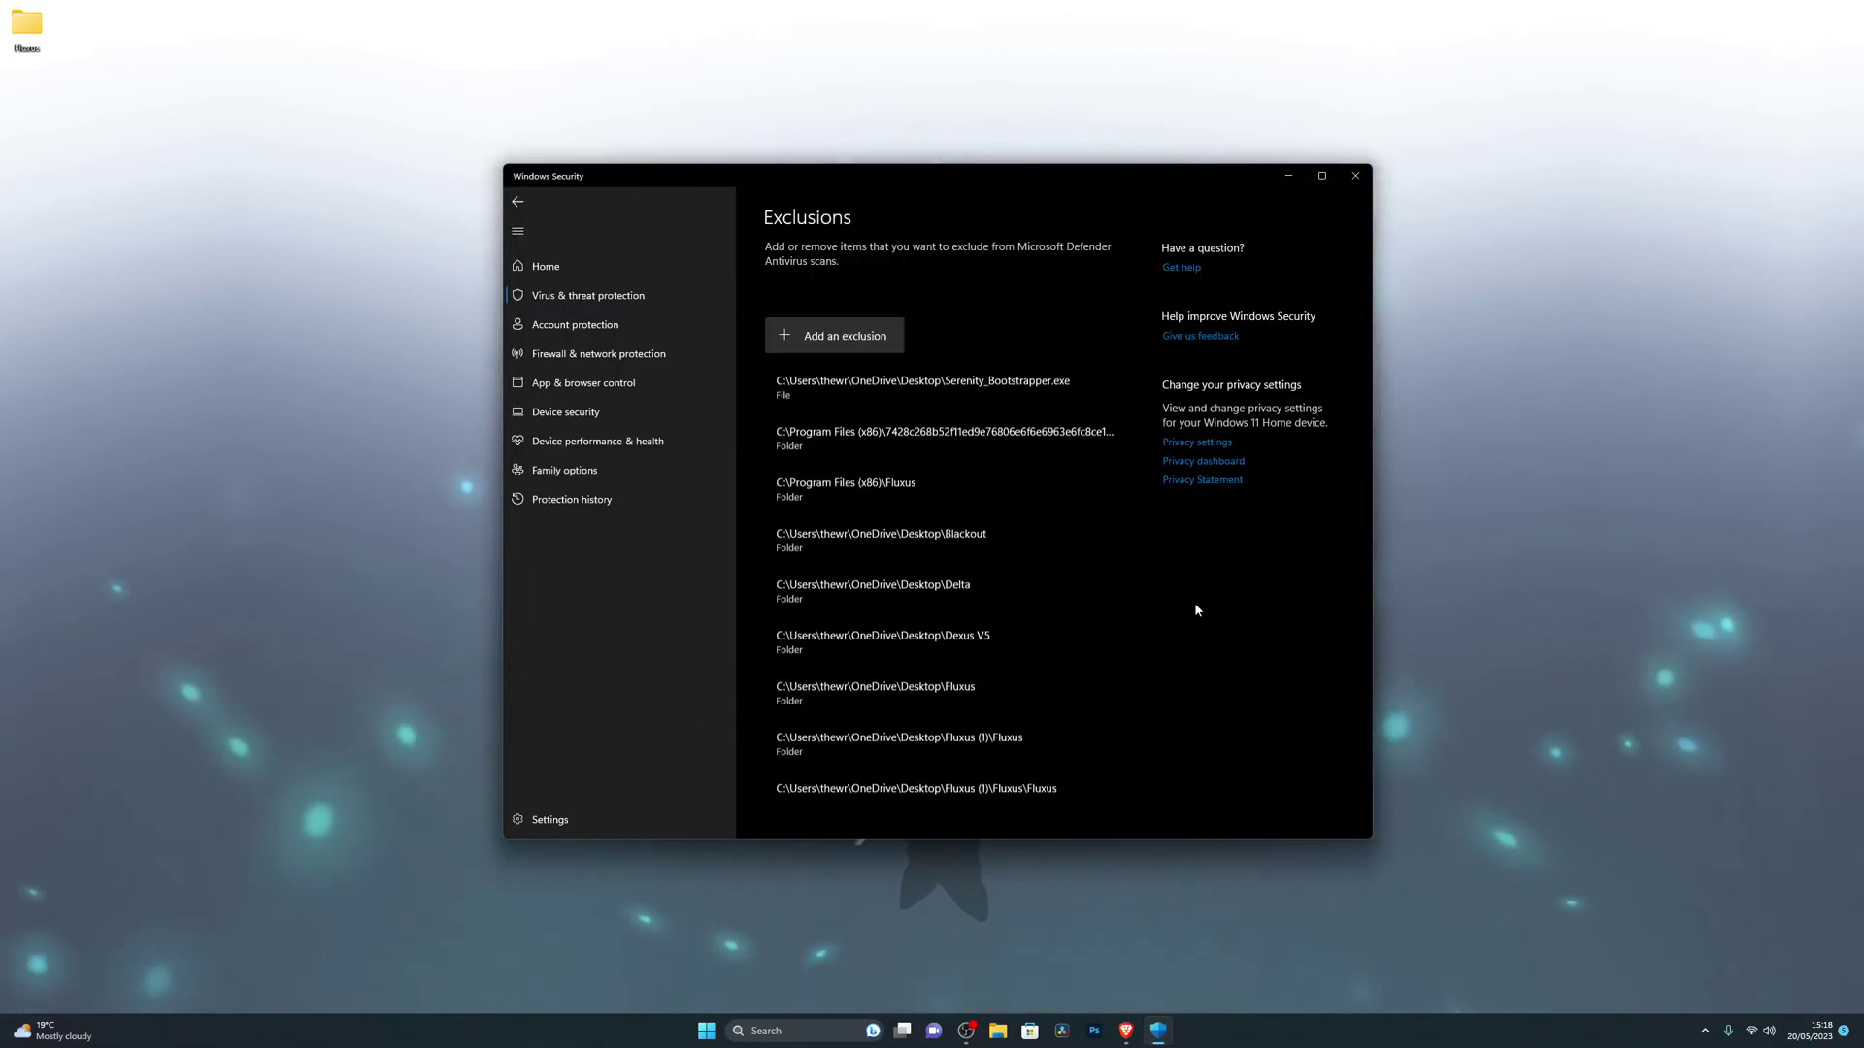
pyautogui.click(961, 494)
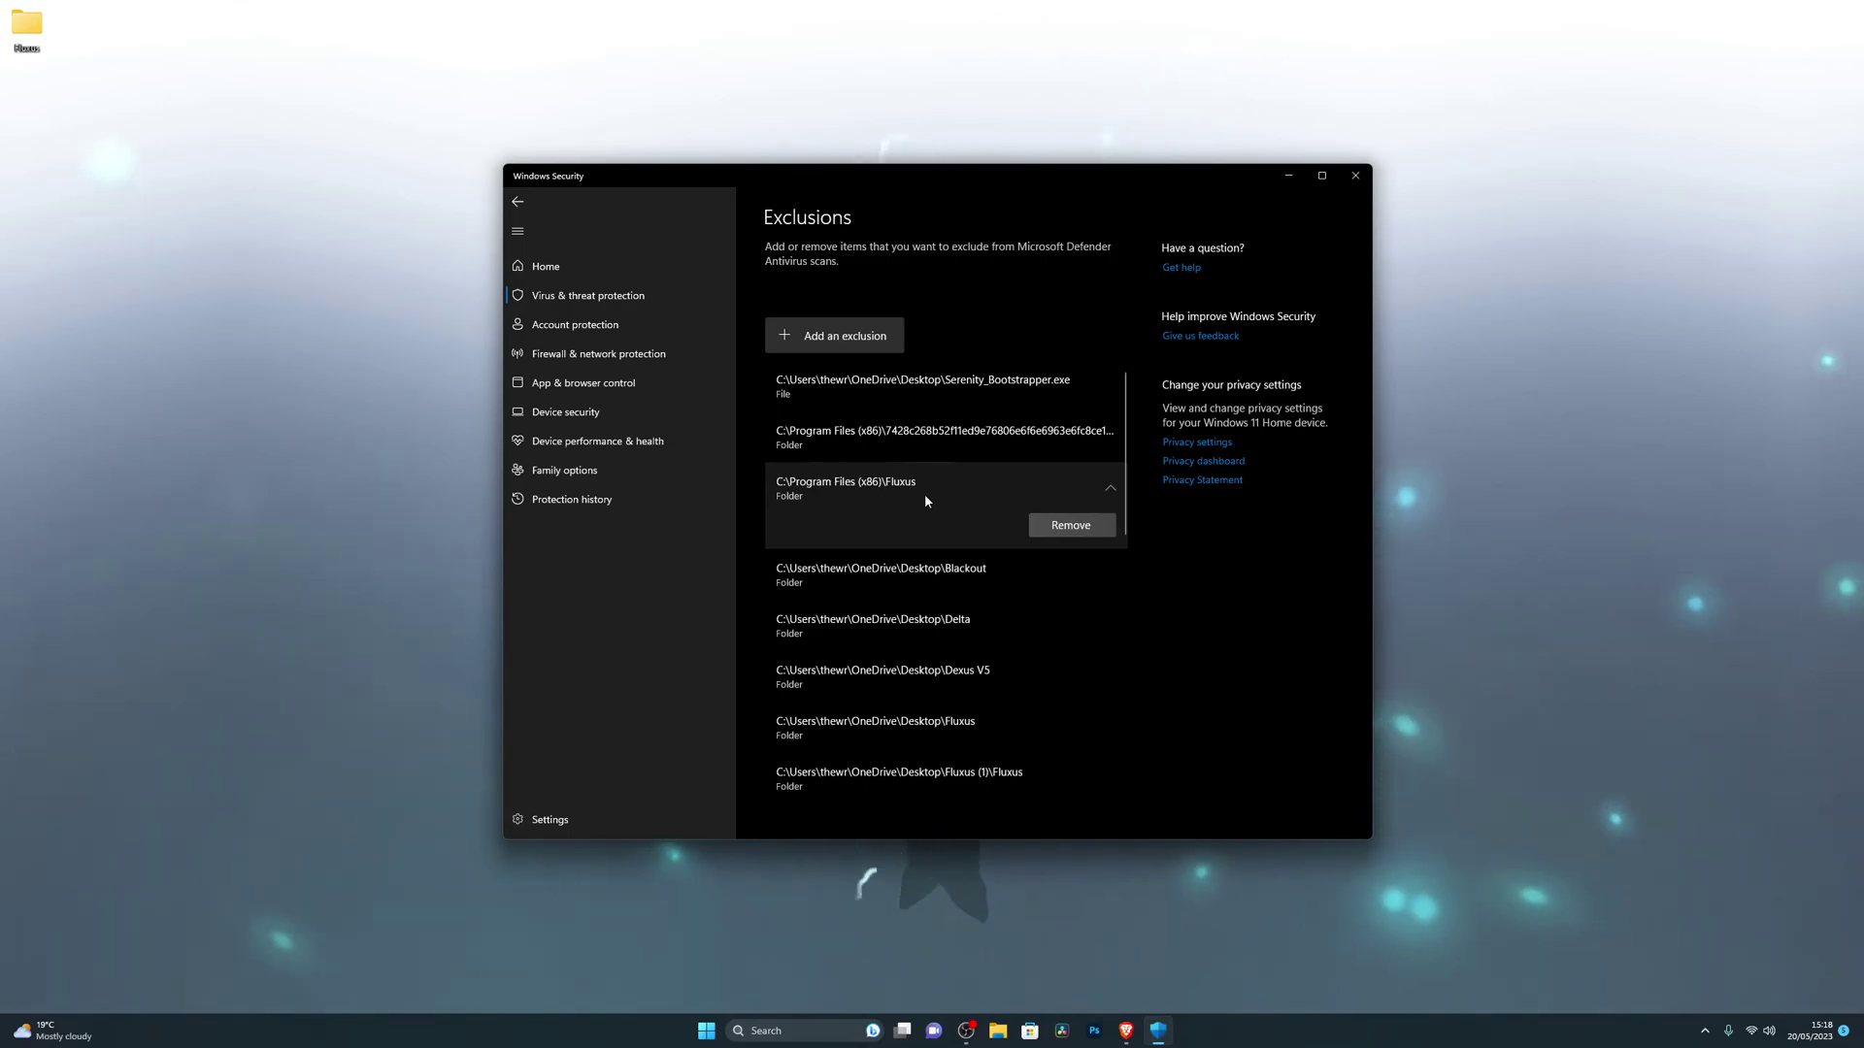
pyautogui.click(976, 727)
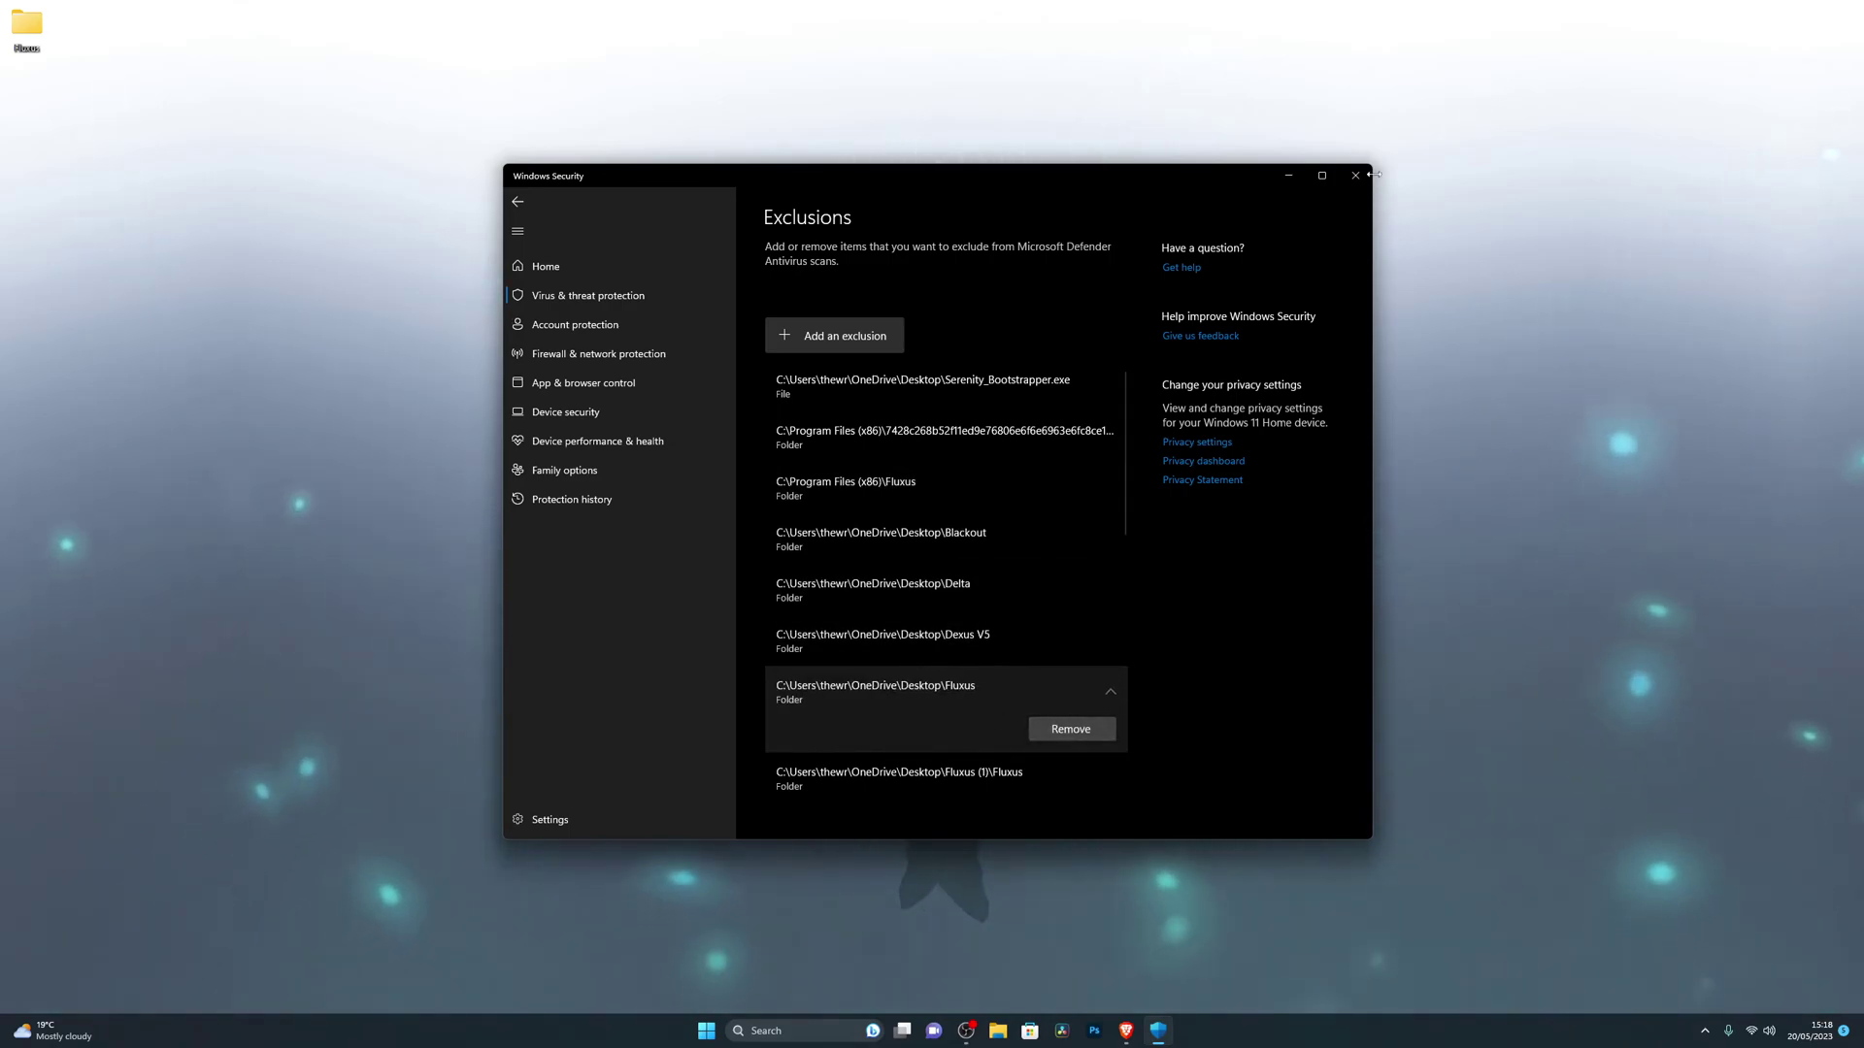
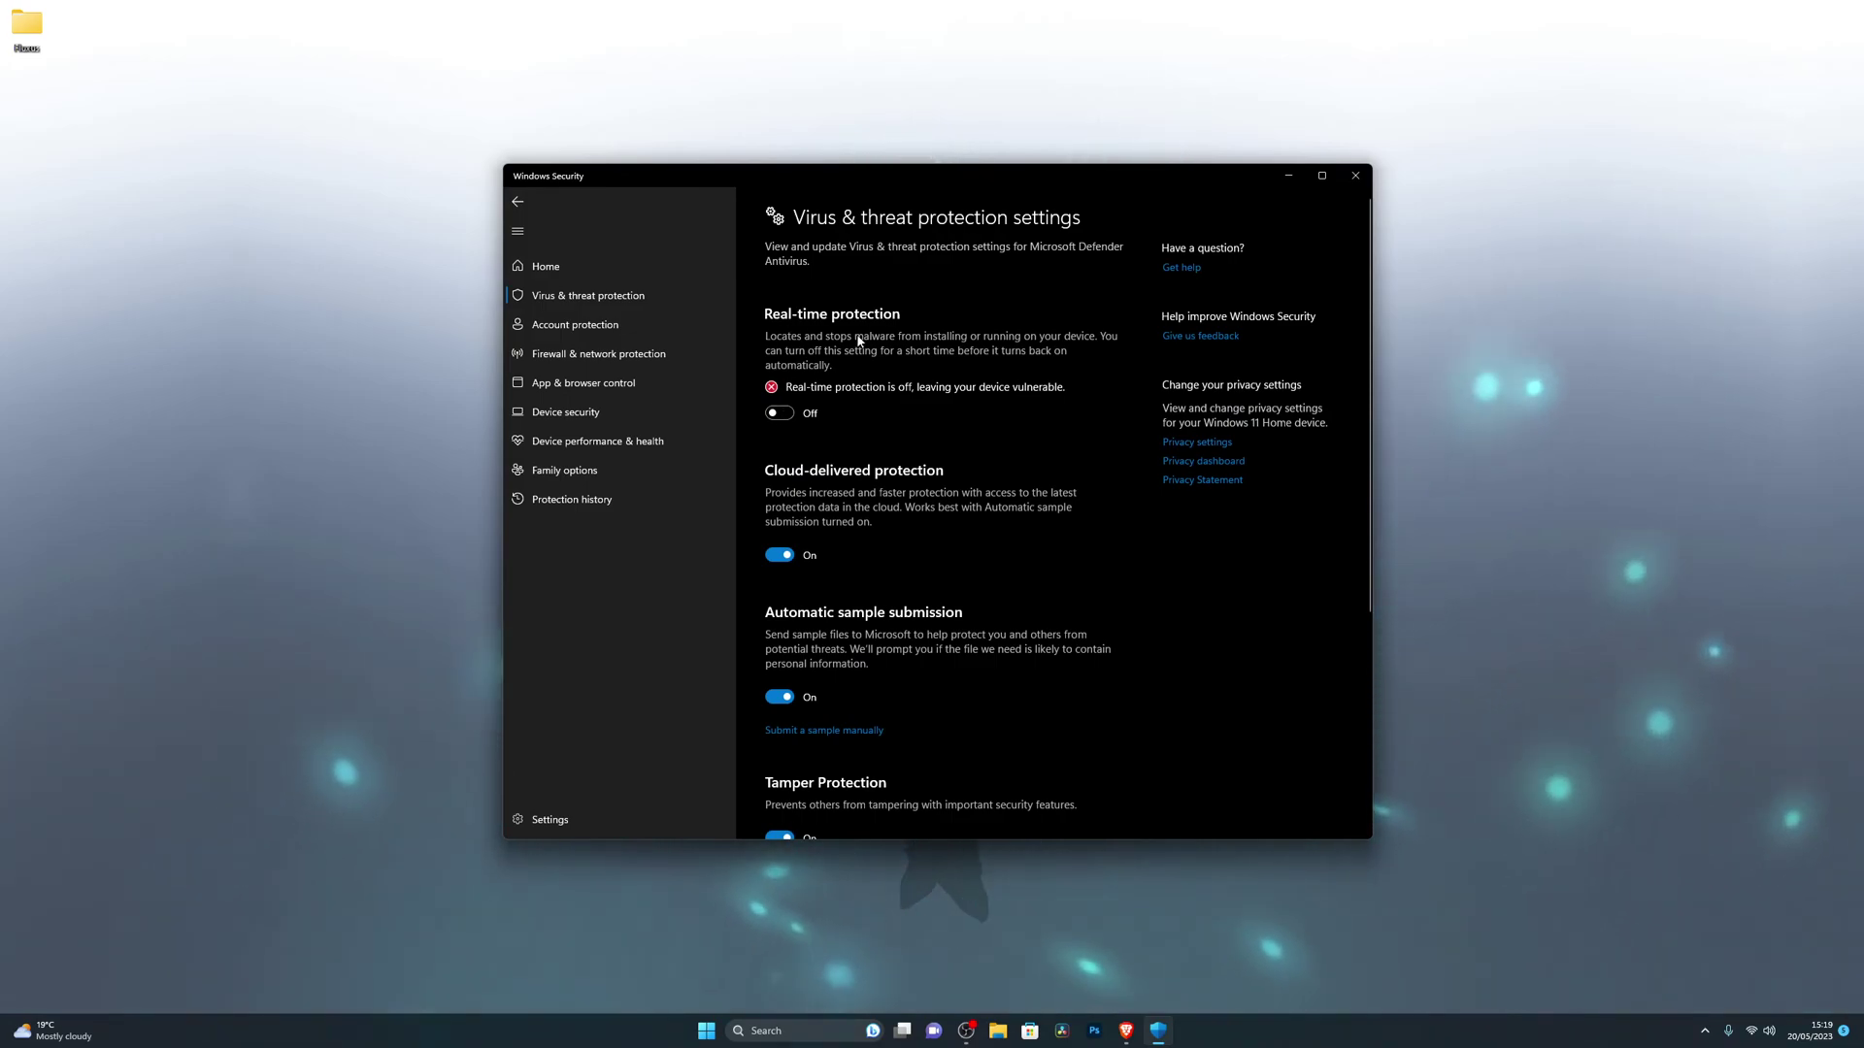
# Step: Switch real-time protection back on, then close the Windows Security window
pyautogui.click(788, 415)
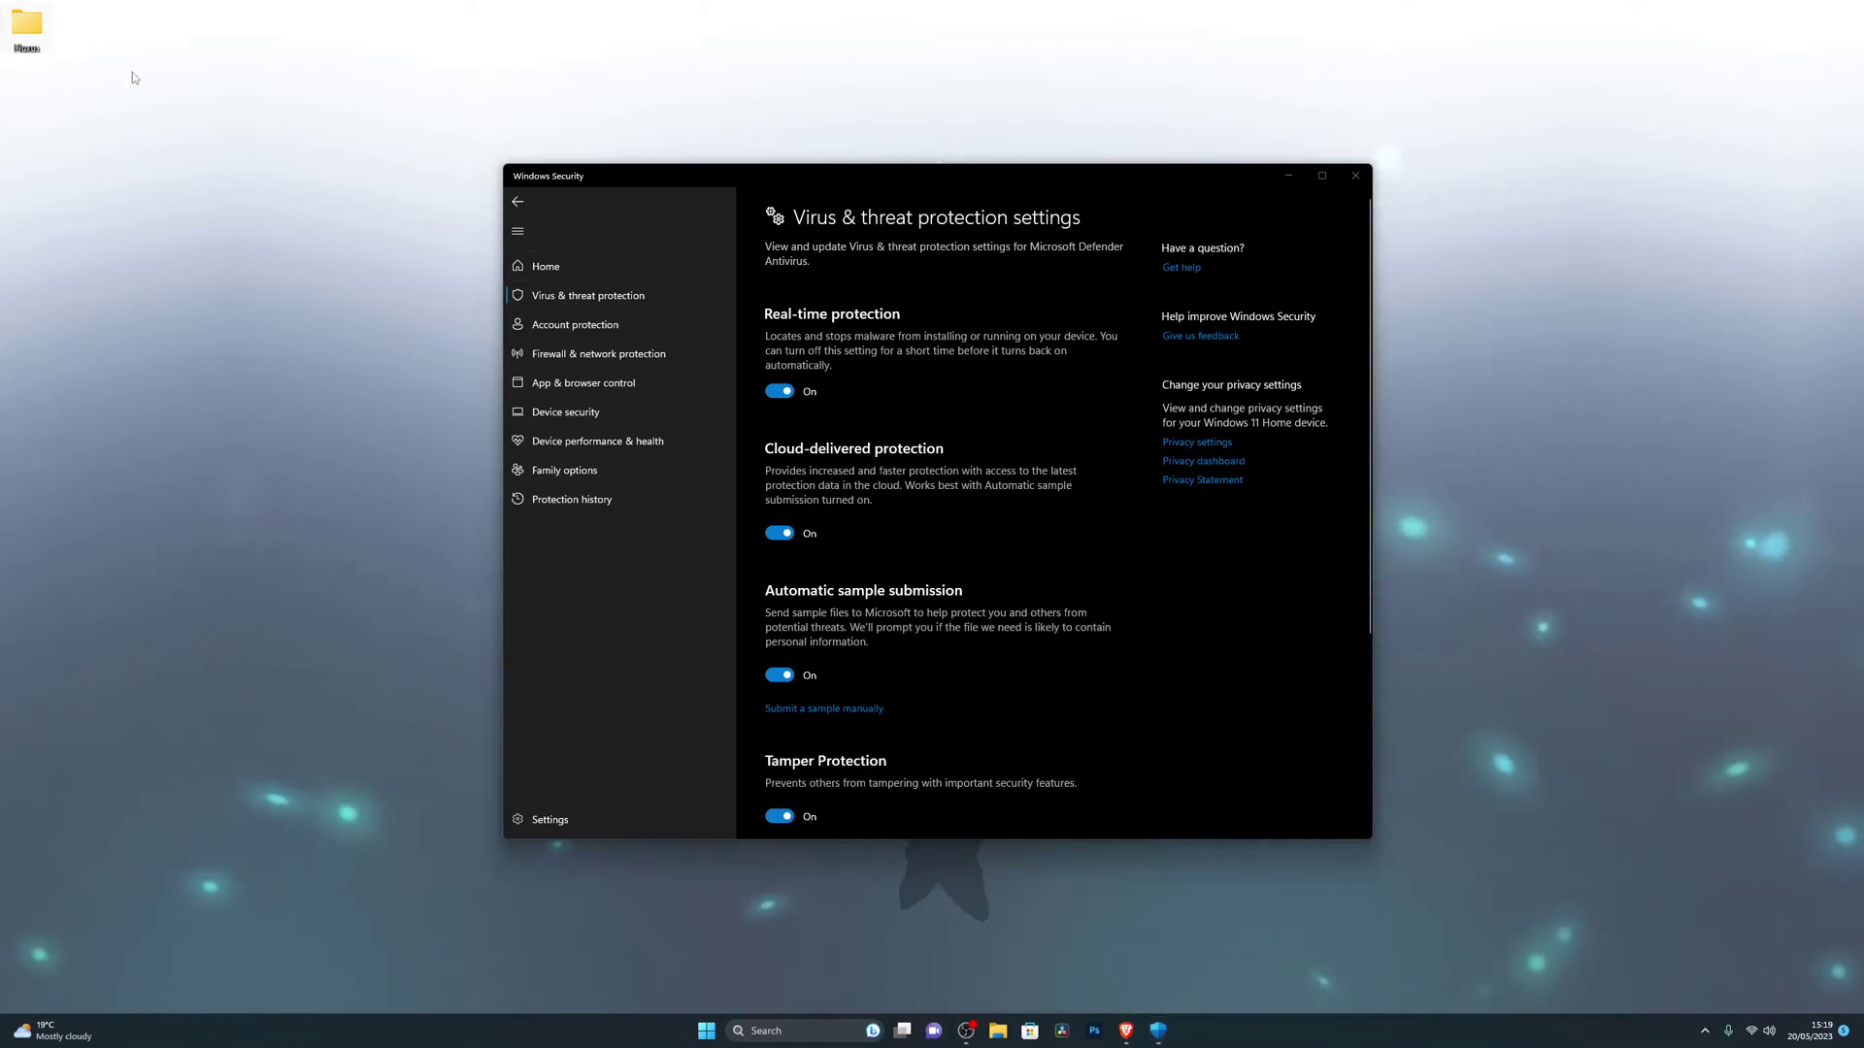
pyautogui.doubleClick(28, 29)
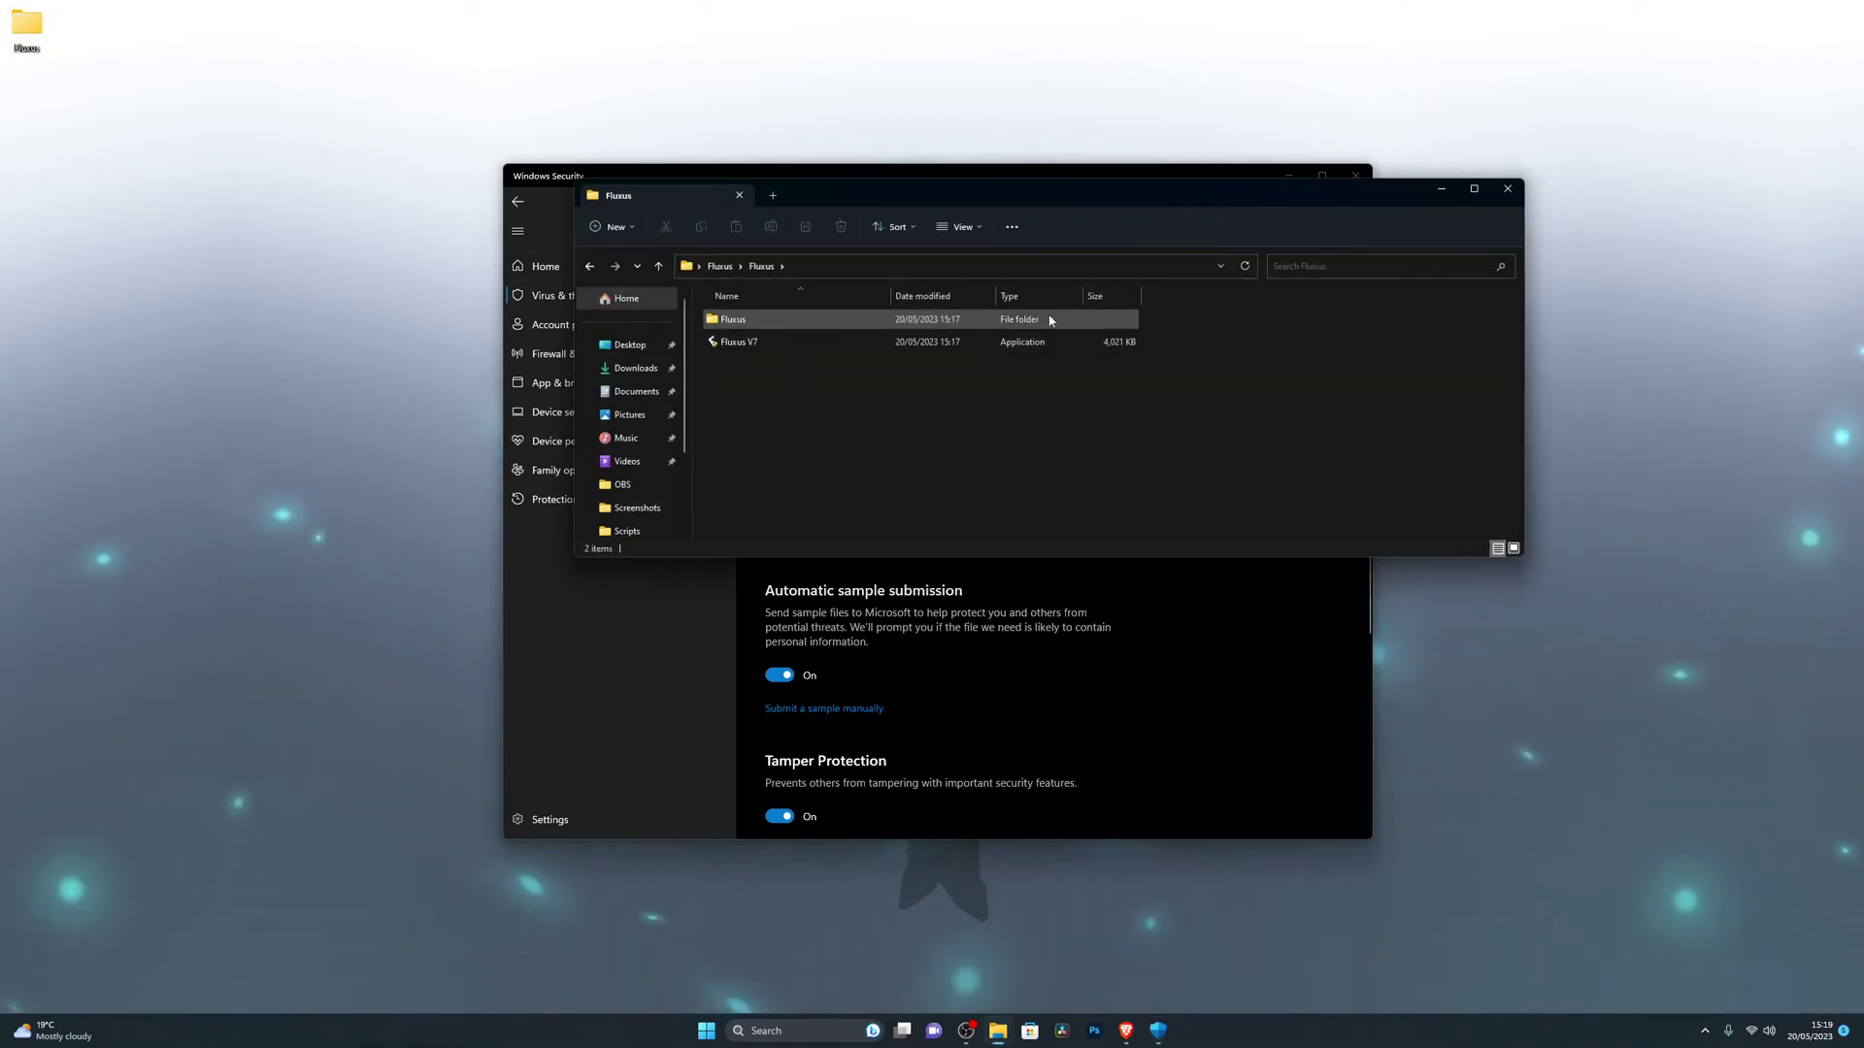
pyautogui.click(1508, 190)
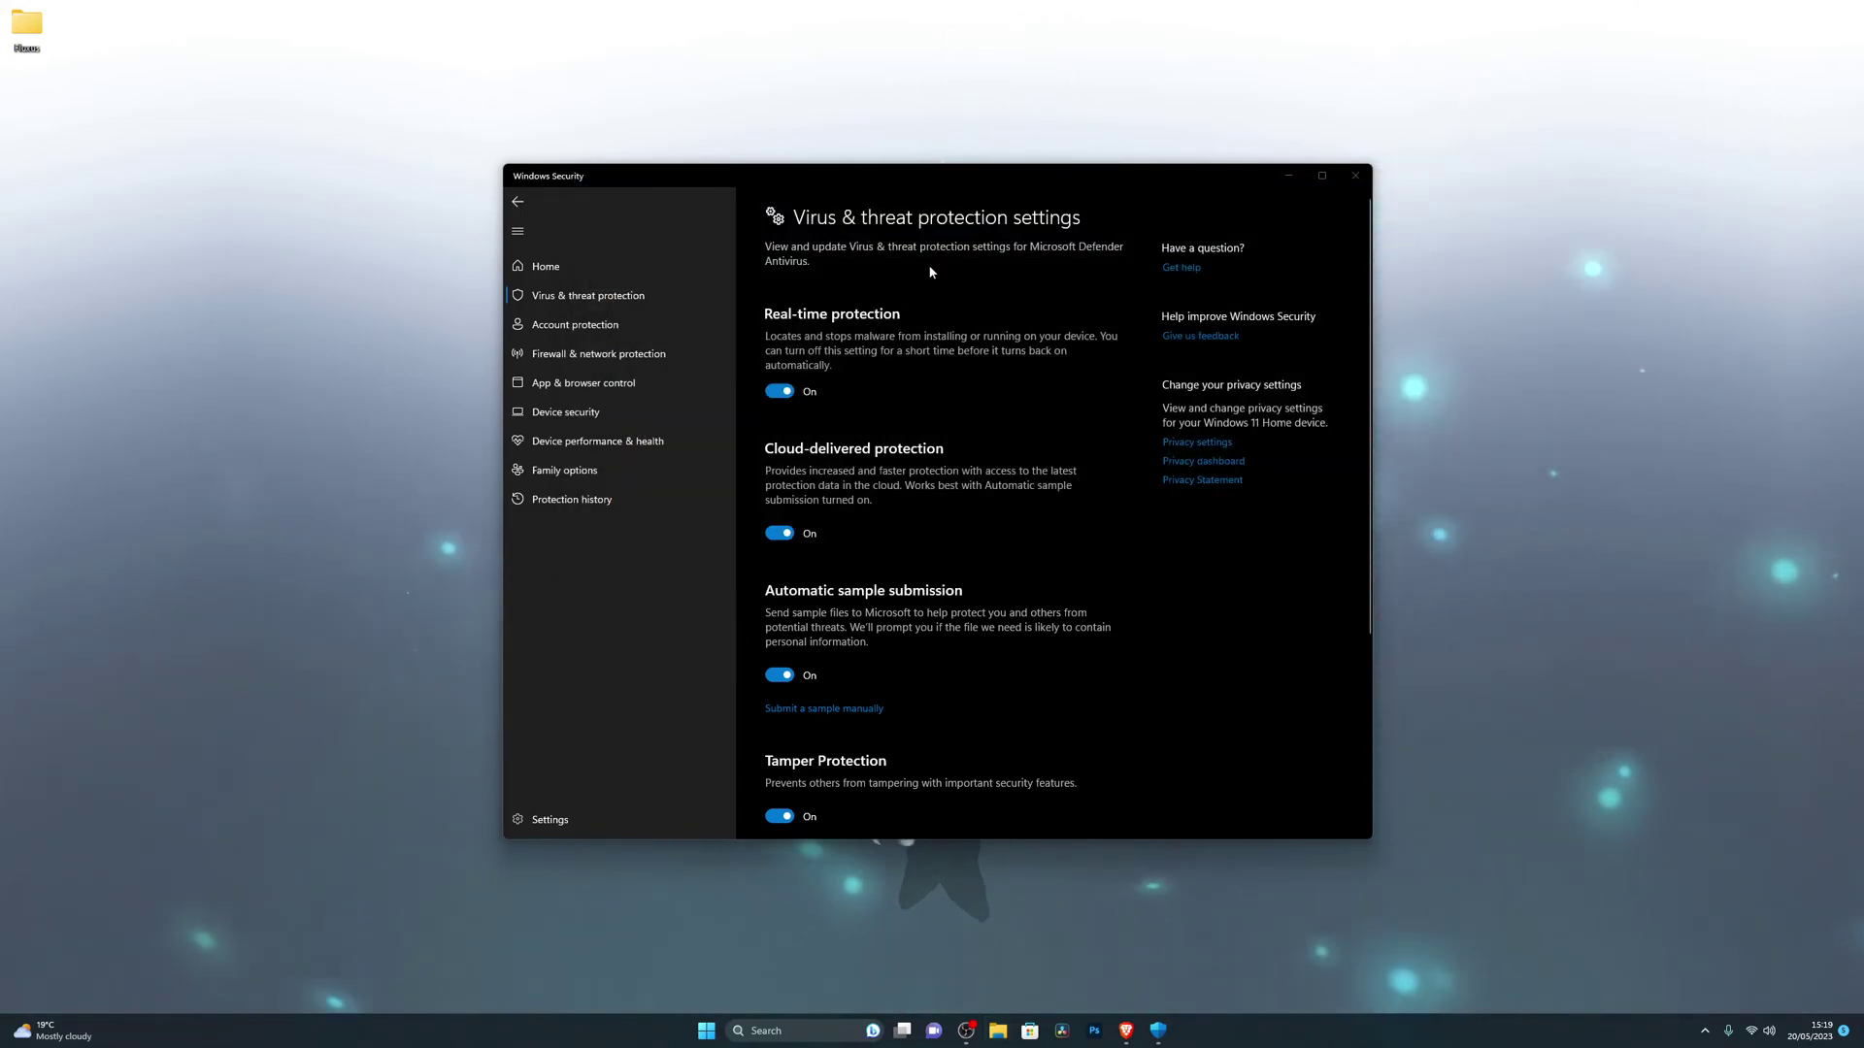
pyautogui.moveTo(915, 177); pyautogui.dragTo(680, 180)
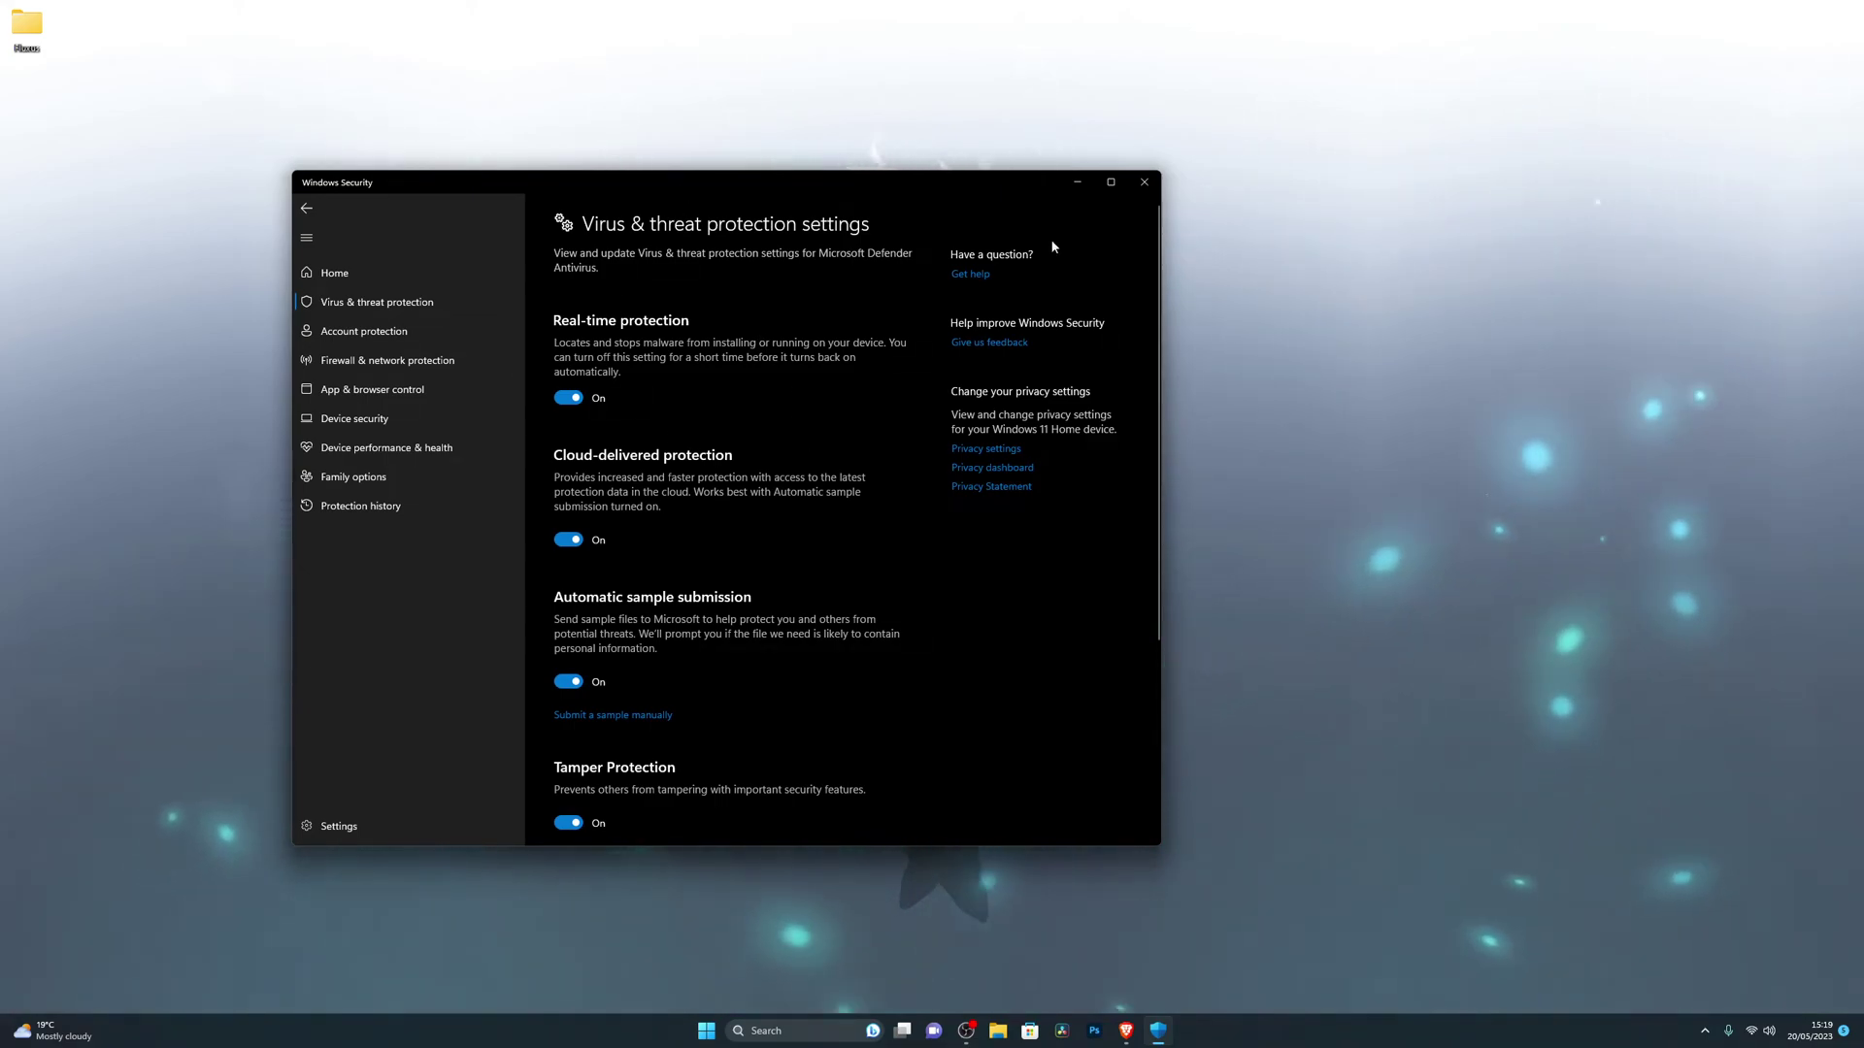
pyautogui.click(1143, 183)
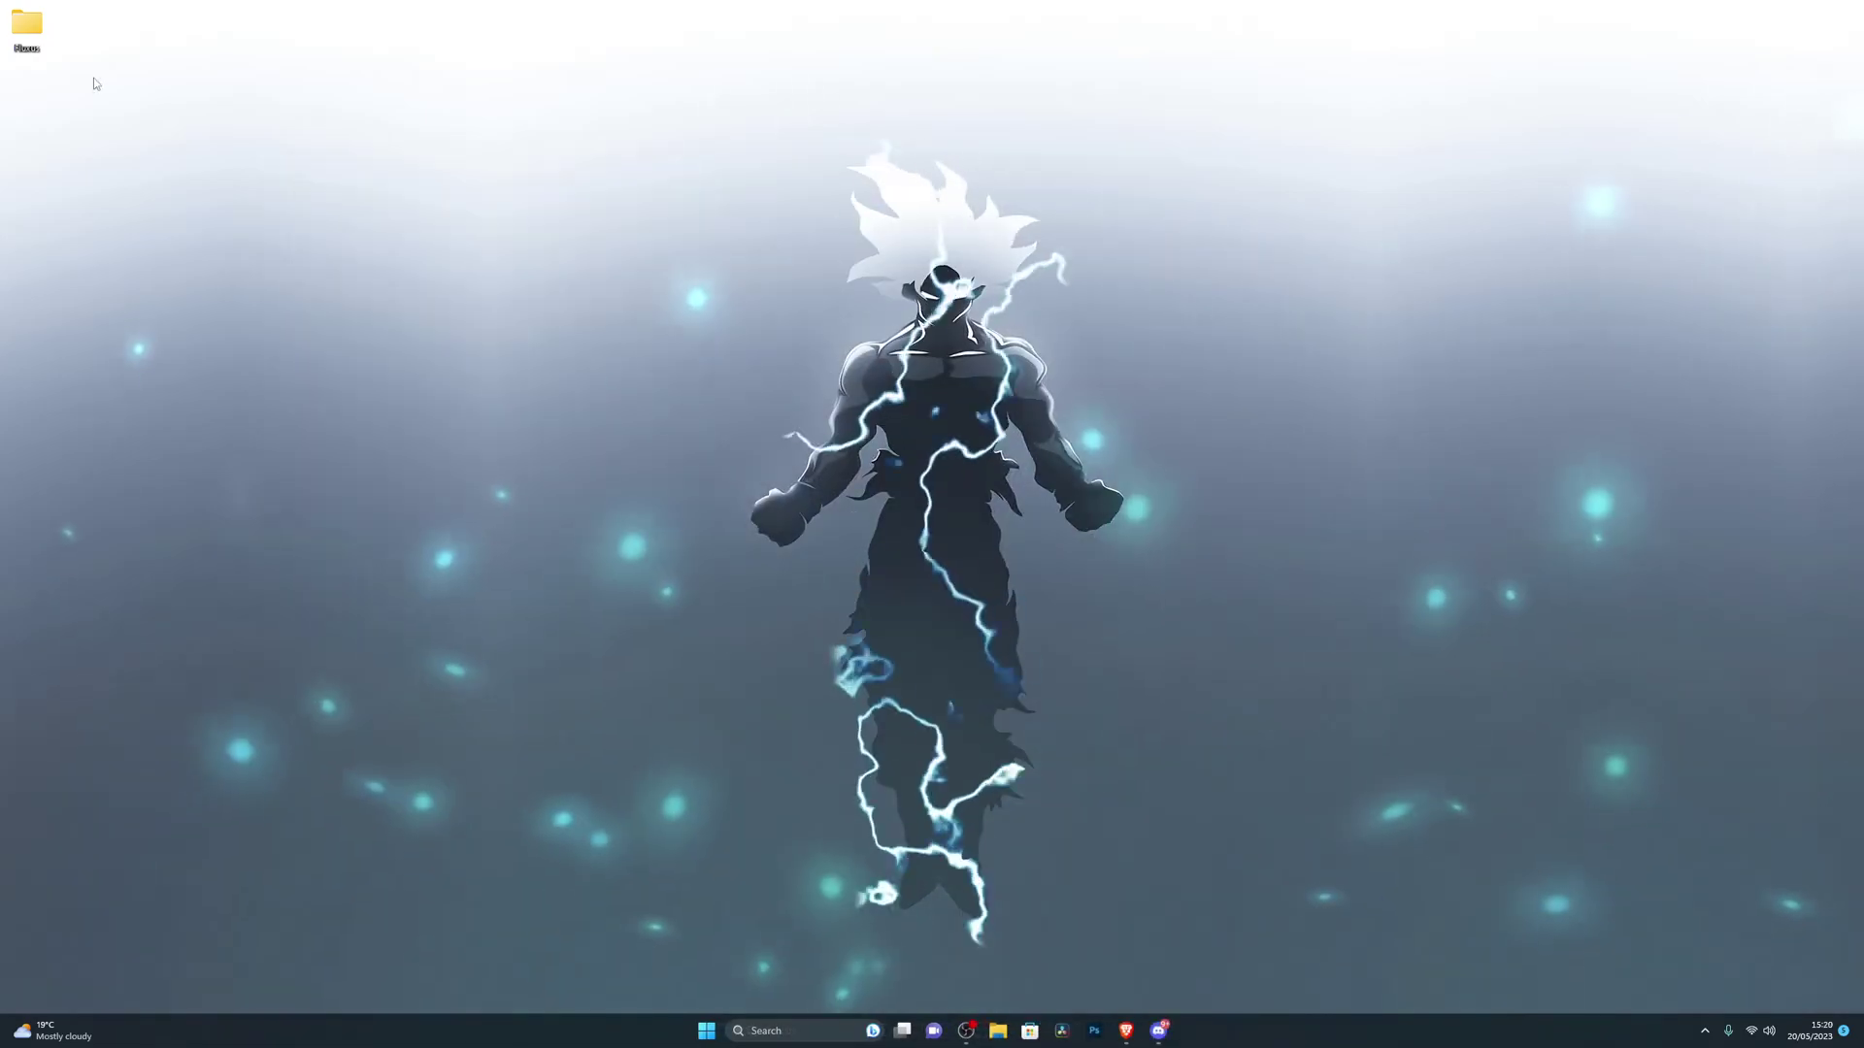
# Step: Open the desktop Fluxus folder down to Fluxus > Fluxus, launch Fluxus V7, and close Explorer
pyautogui.doubleClick(26, 29)
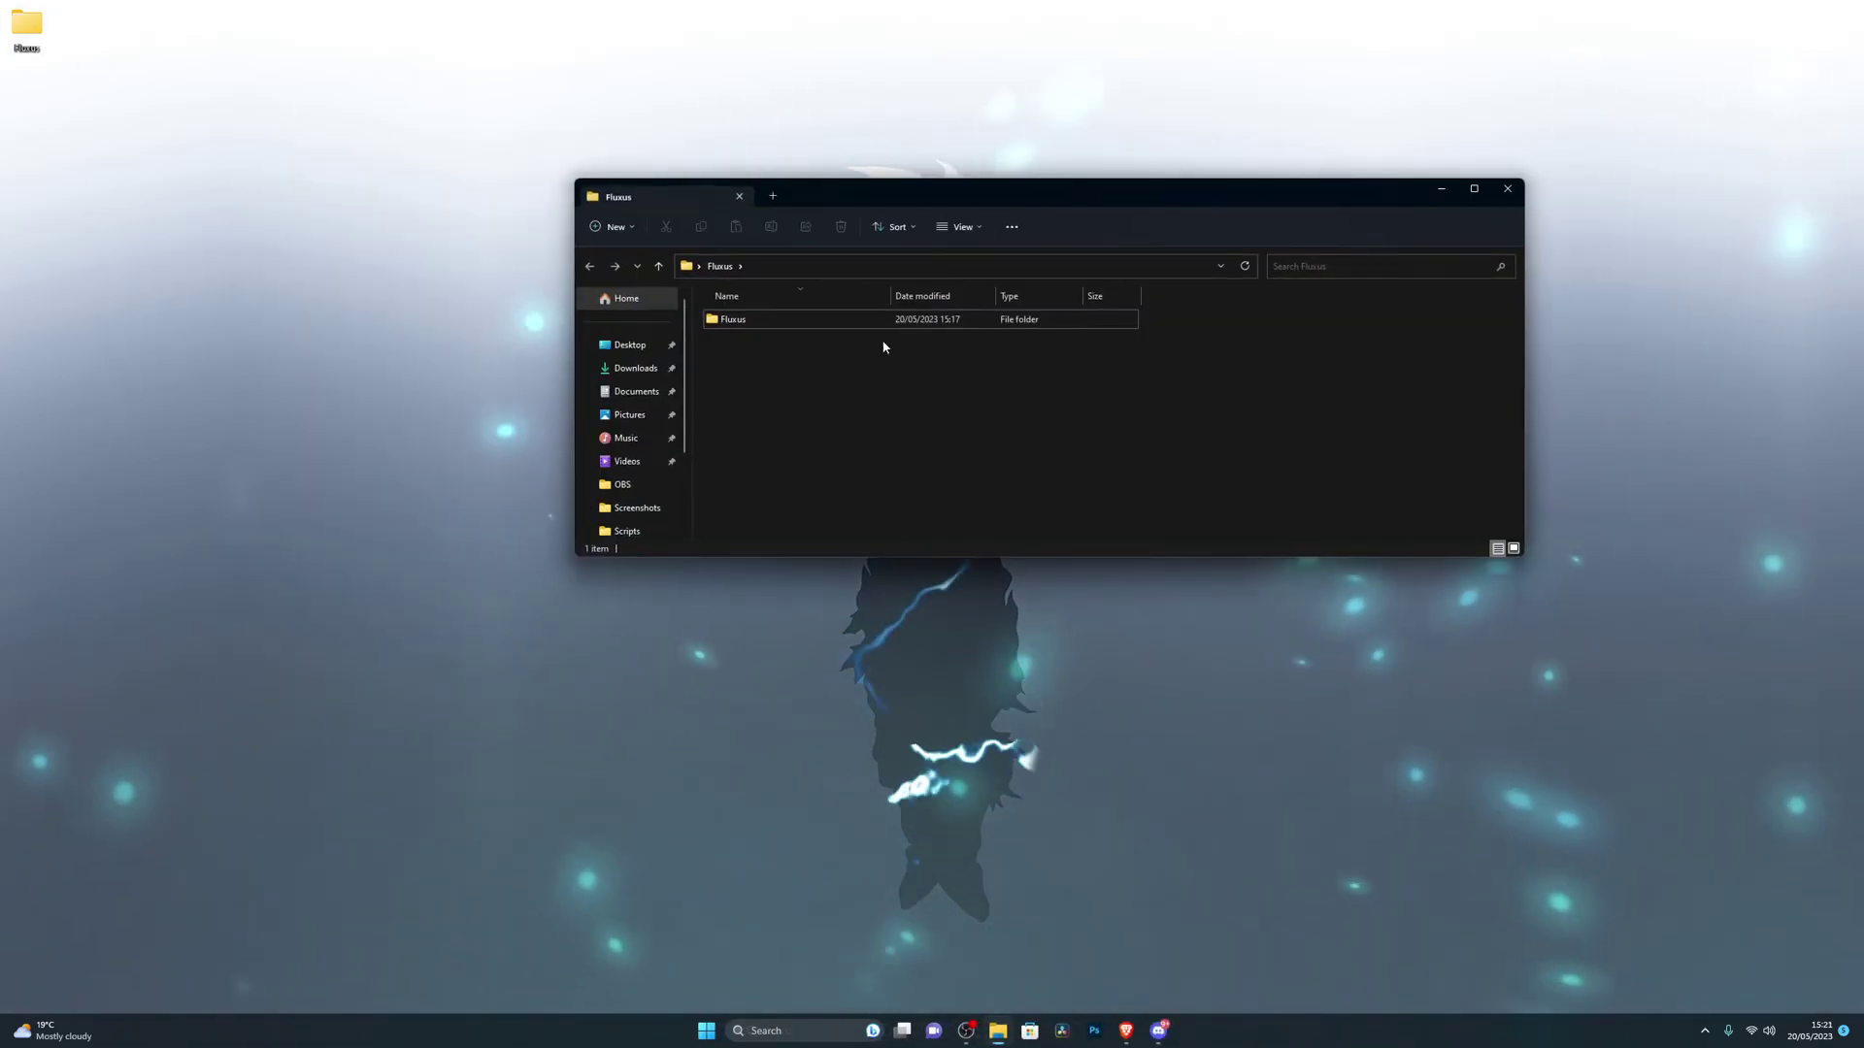
pyautogui.click(758, 324)
pyautogui.doubleClick(758, 325)
pyautogui.click(758, 324)
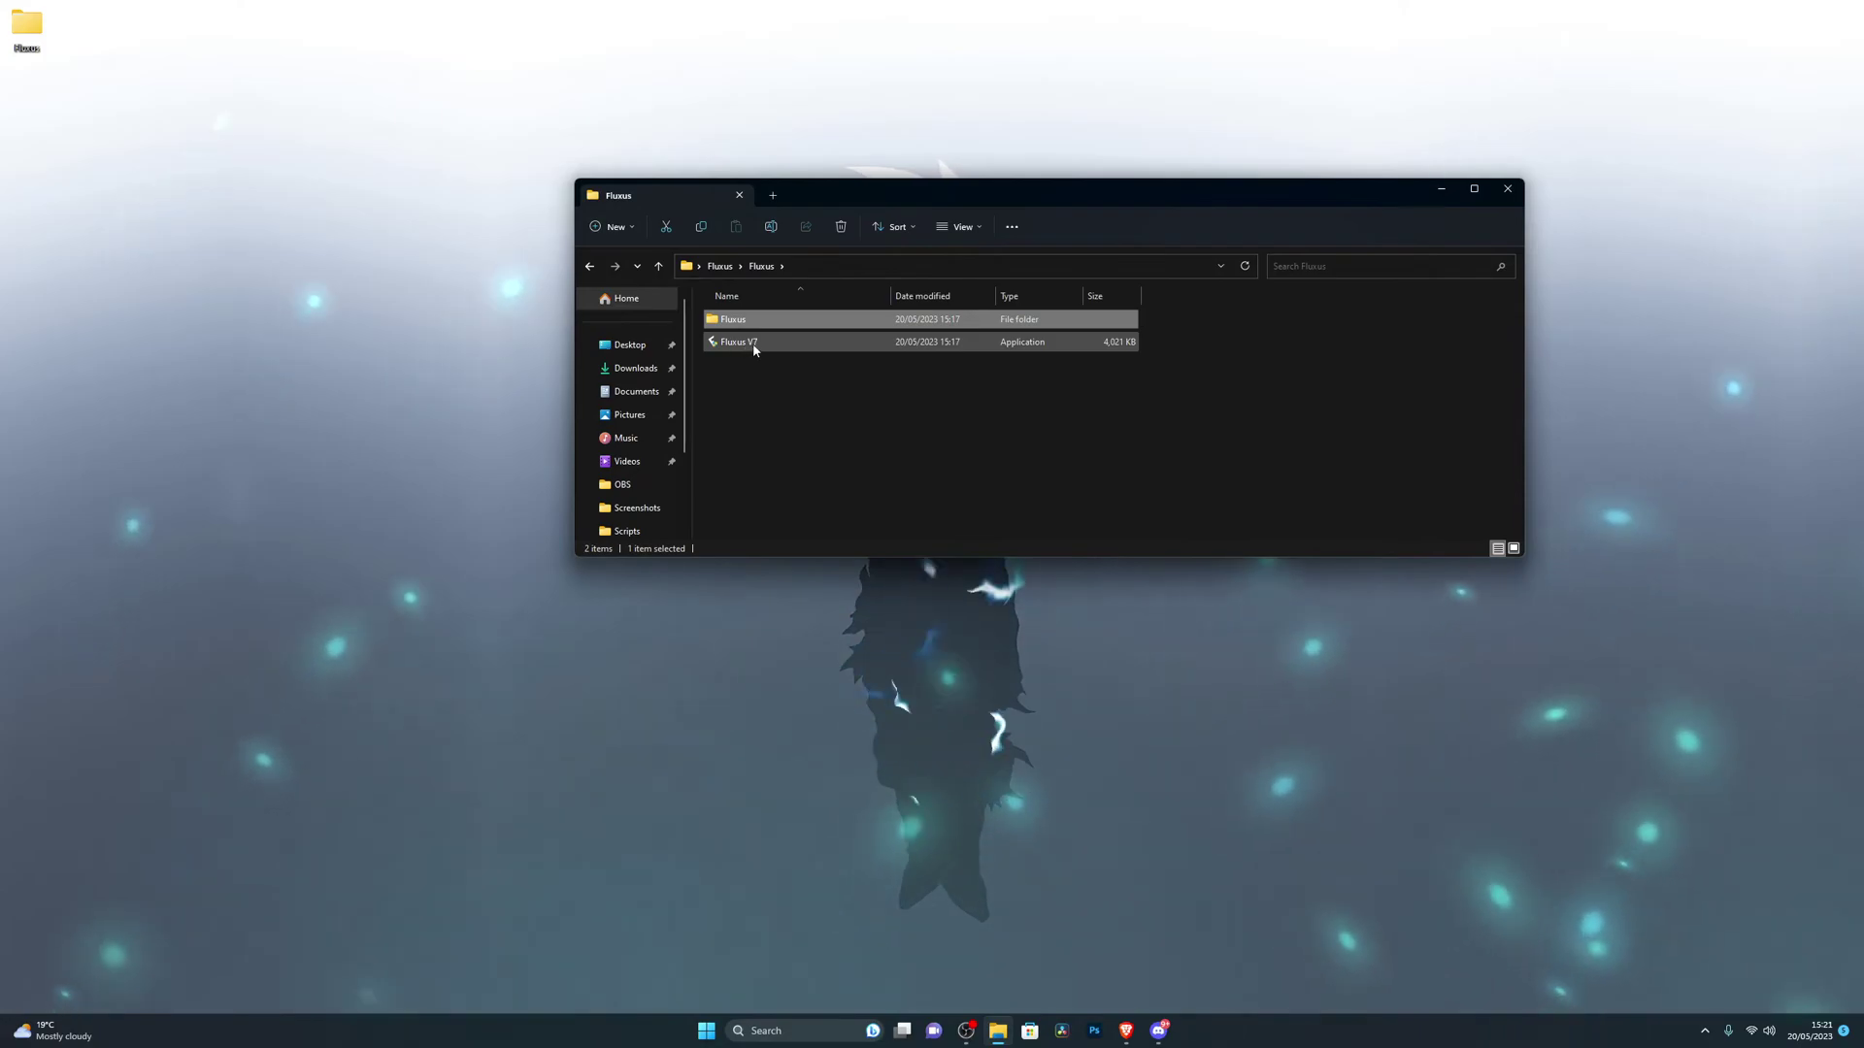
pyautogui.doubleClick(745, 324)
pyautogui.doubleClick(841, 387)
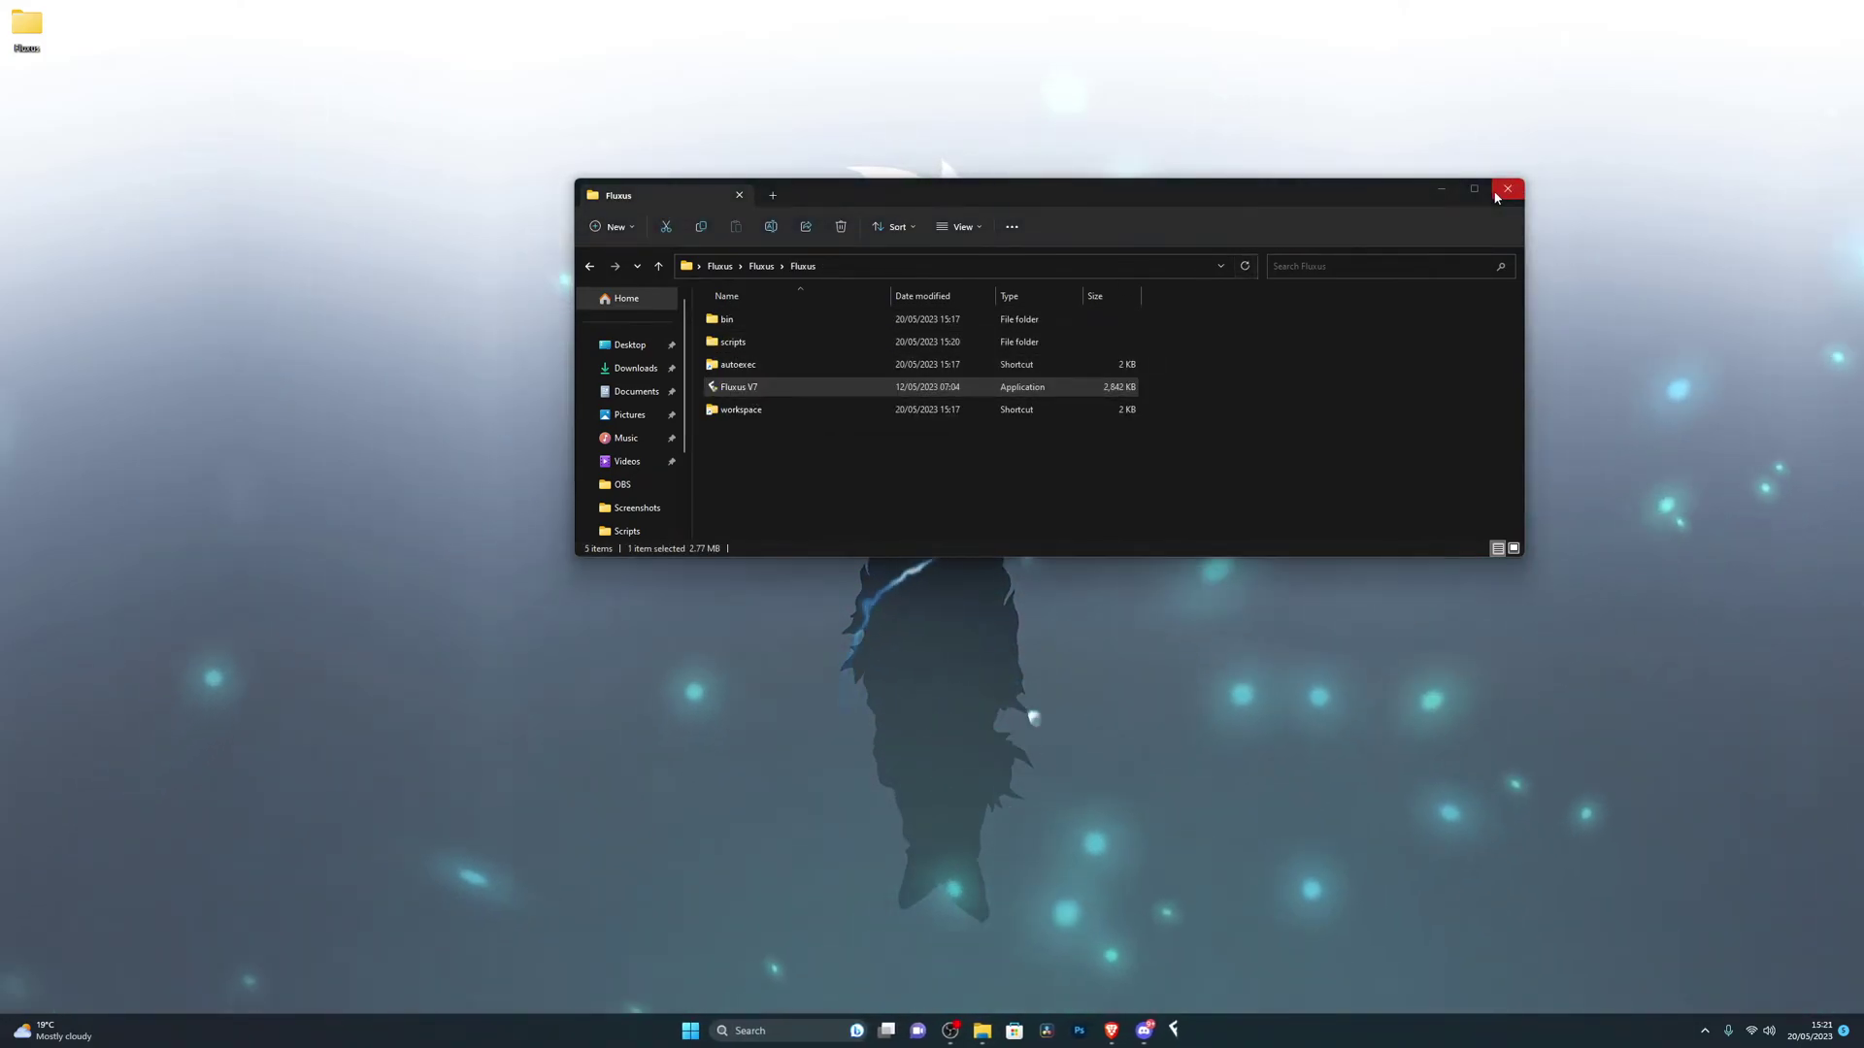
pyautogui.click(1506, 189)
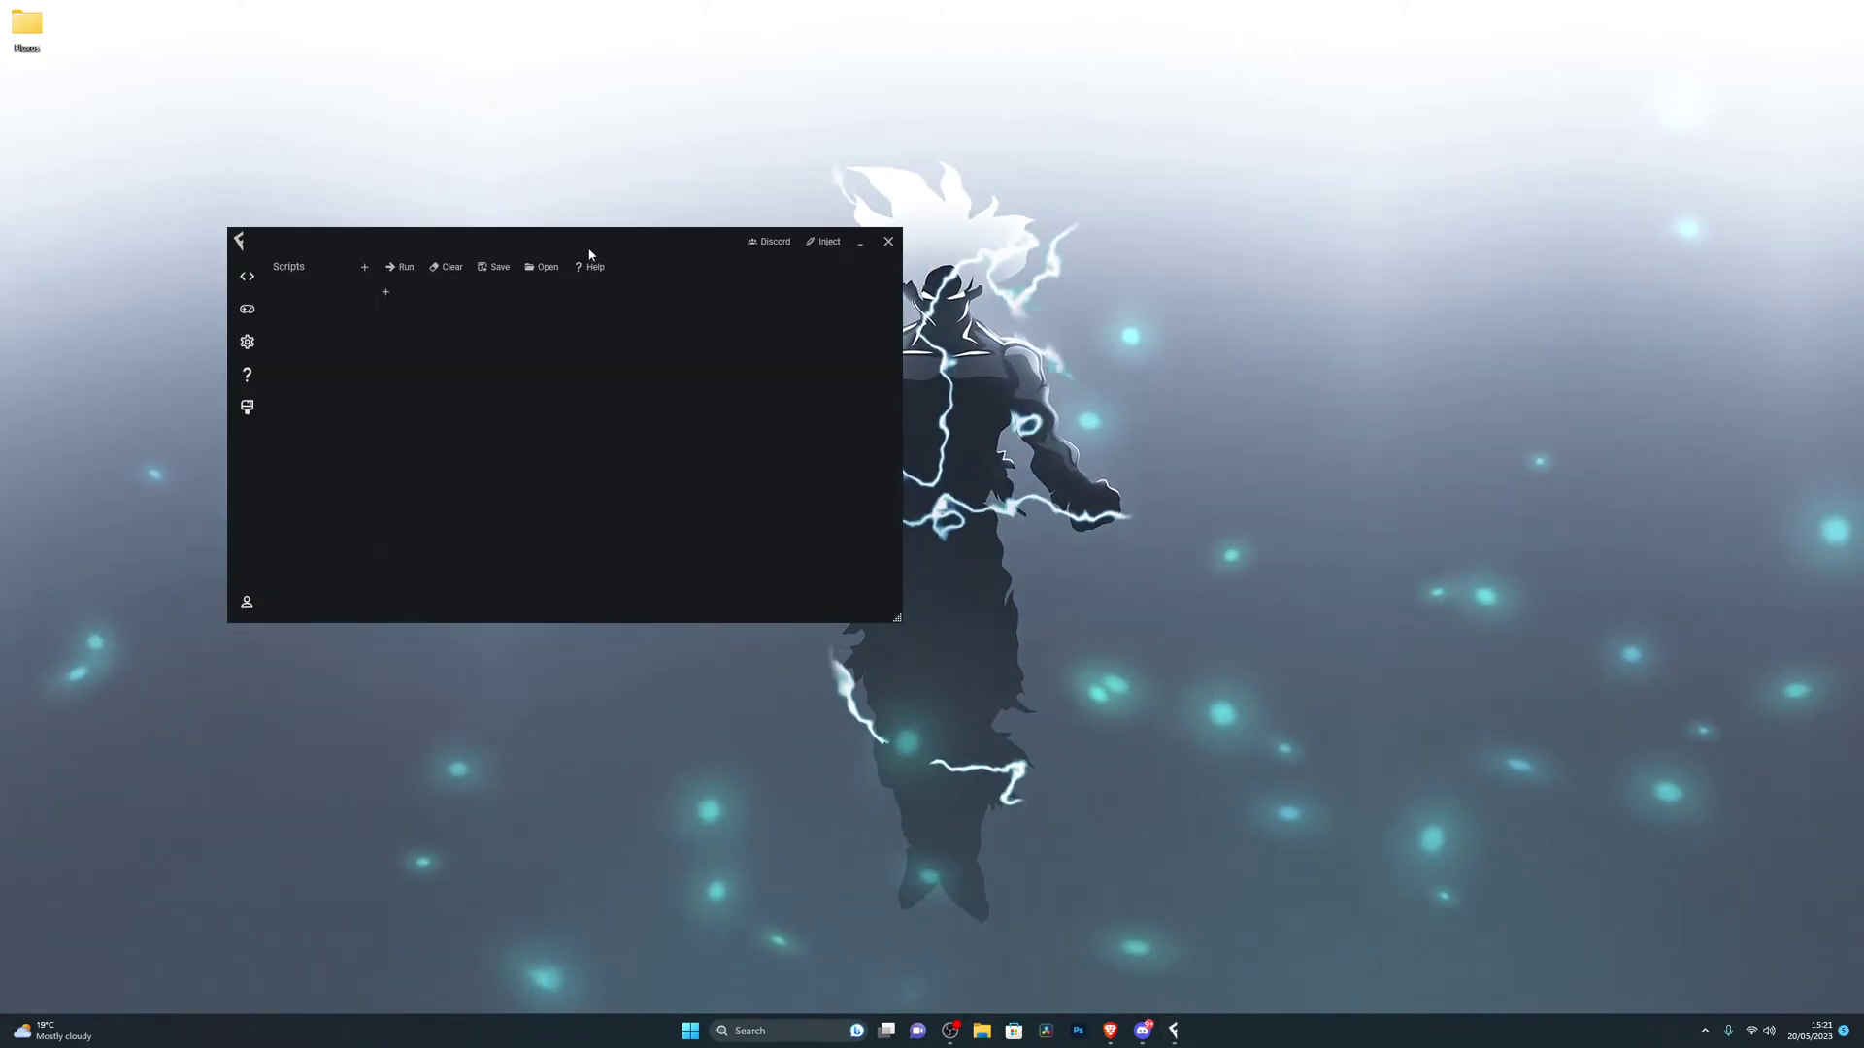
# Step: Move the Fluxus window right, then select and deselect the welcome script text in the editor
pyautogui.moveTo(698, 218); pyautogui.dragTo(920, 224)
pyautogui.hotkey('ctrl', 'a')
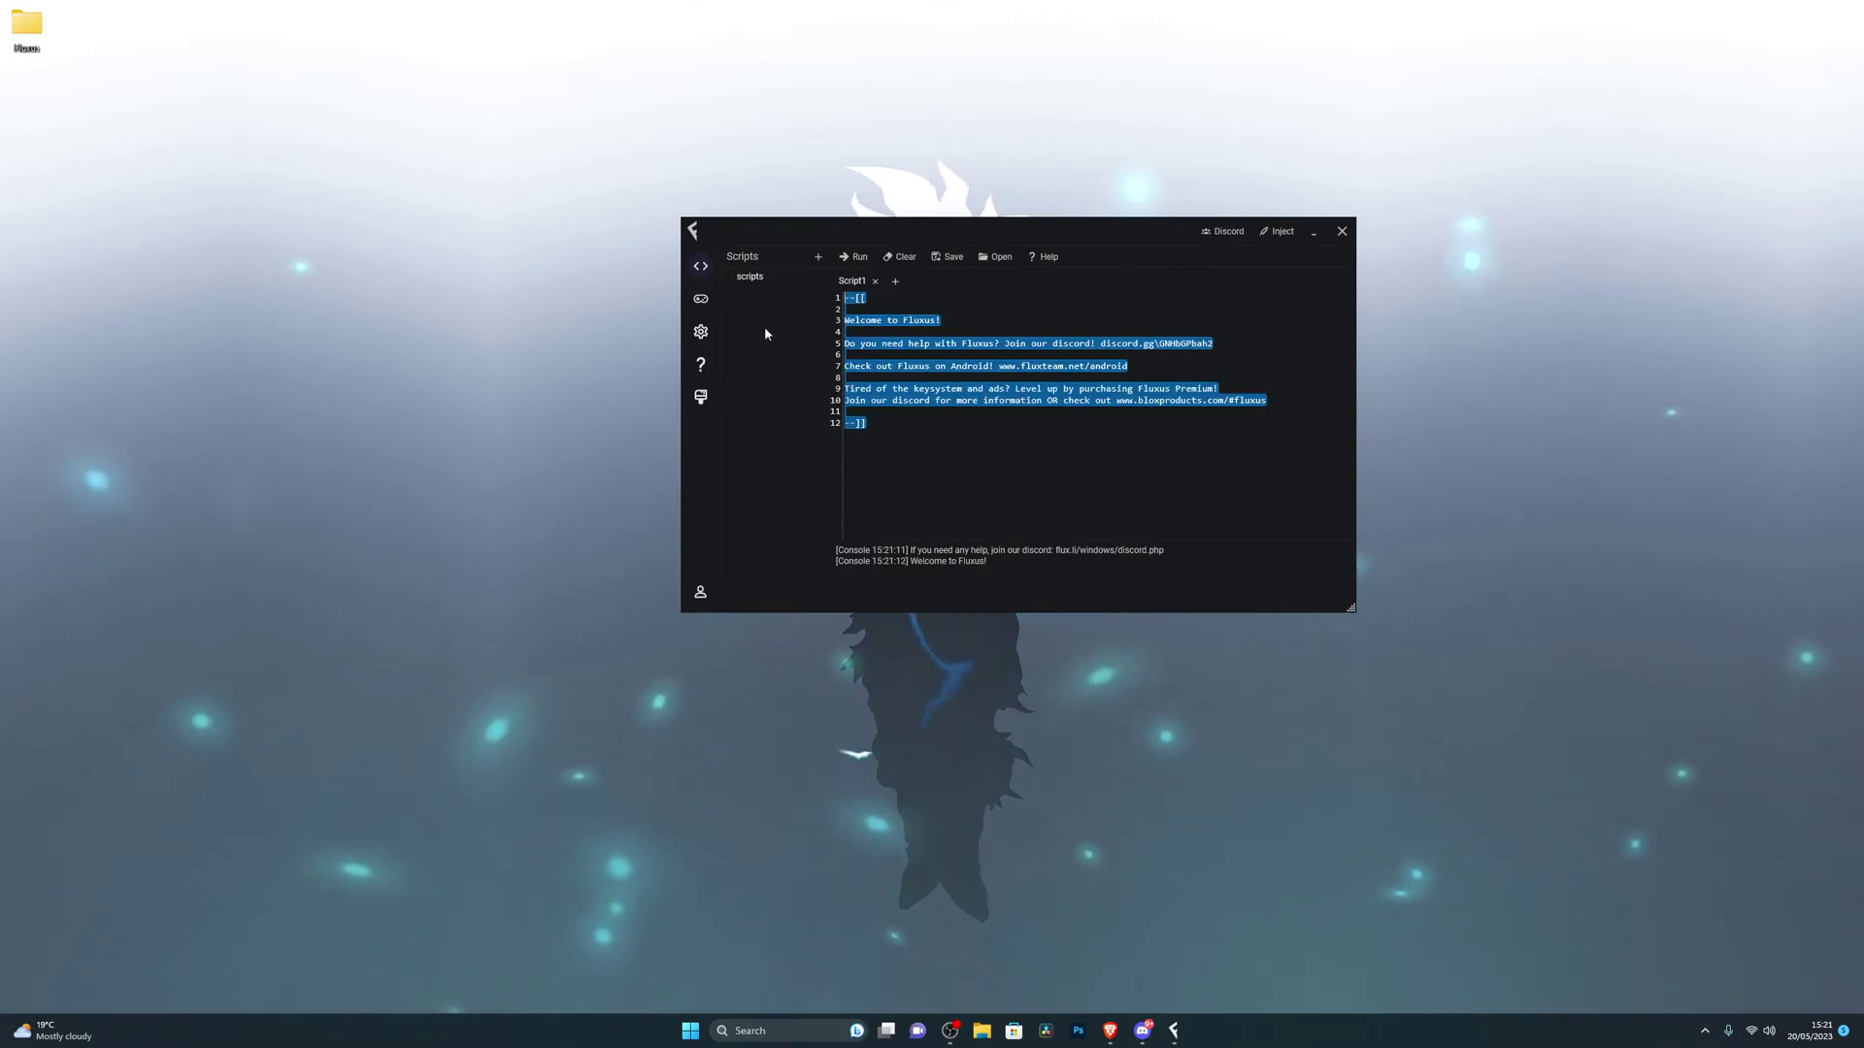
pyautogui.click(889, 437)
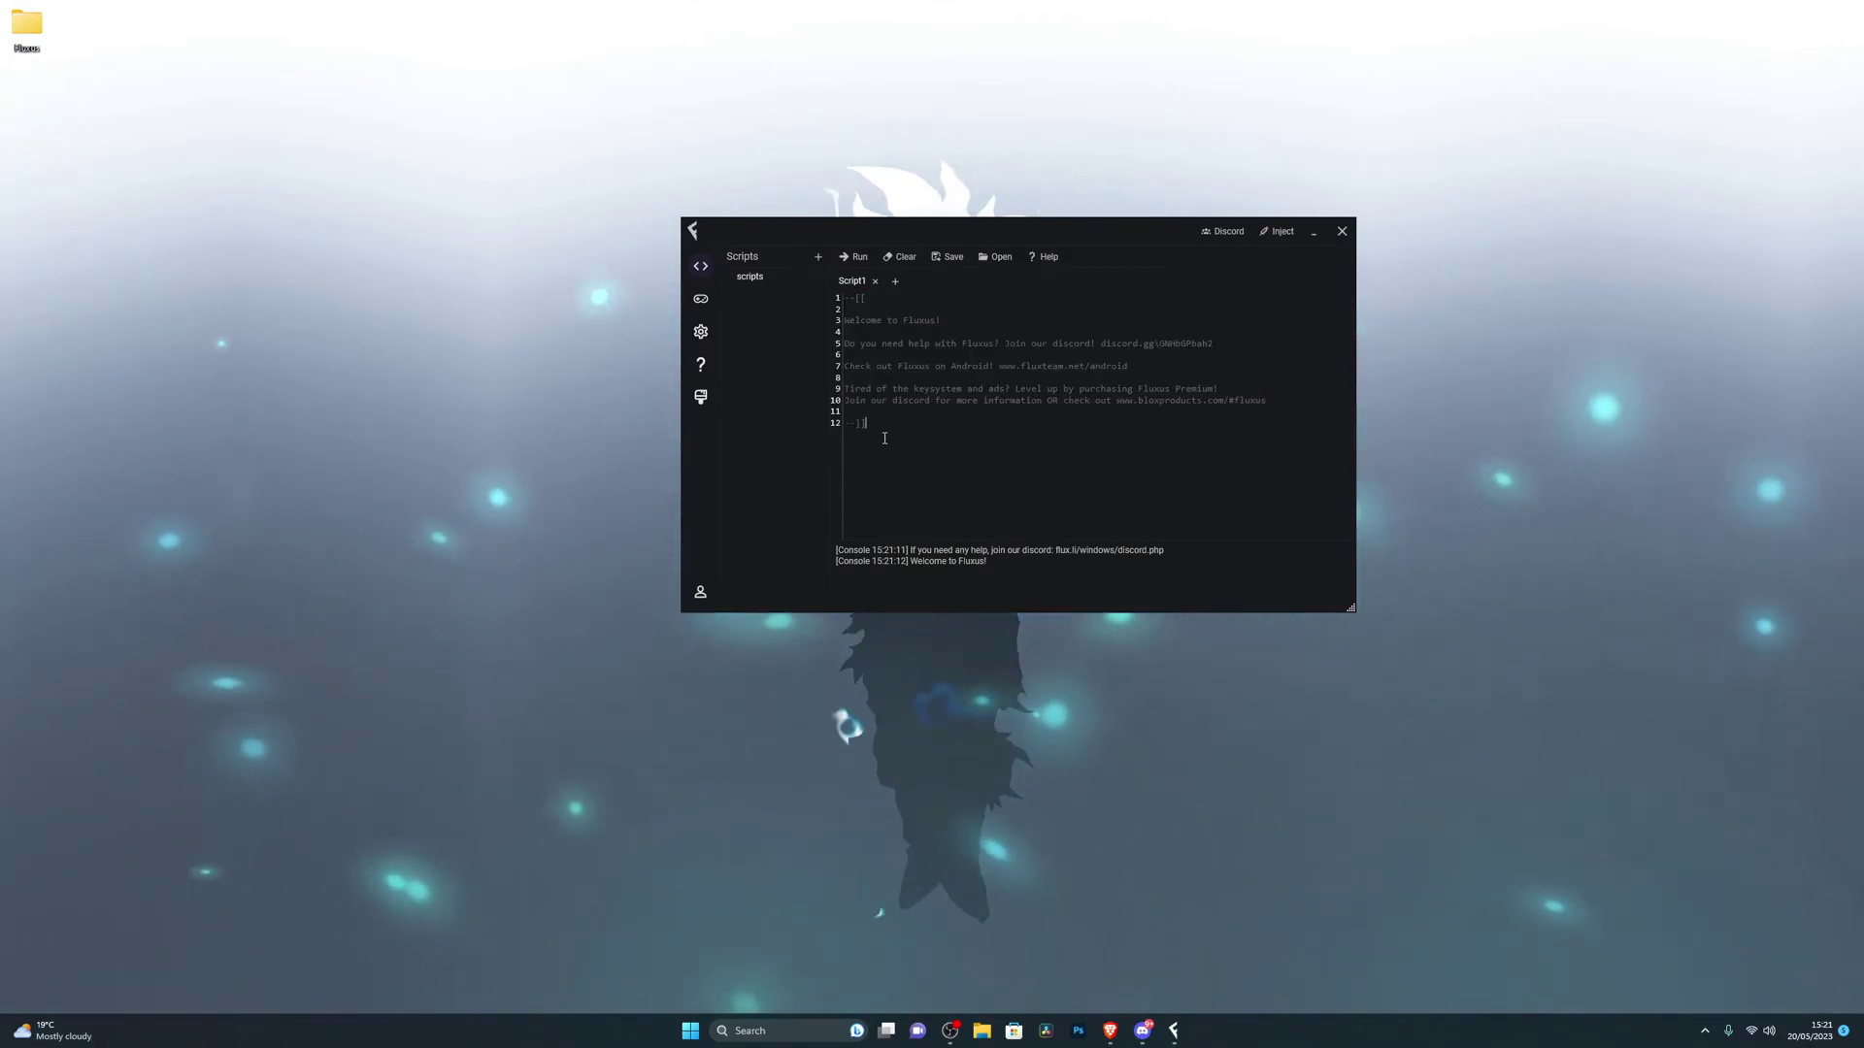
pyautogui.hotkey('ctrl', 'a')
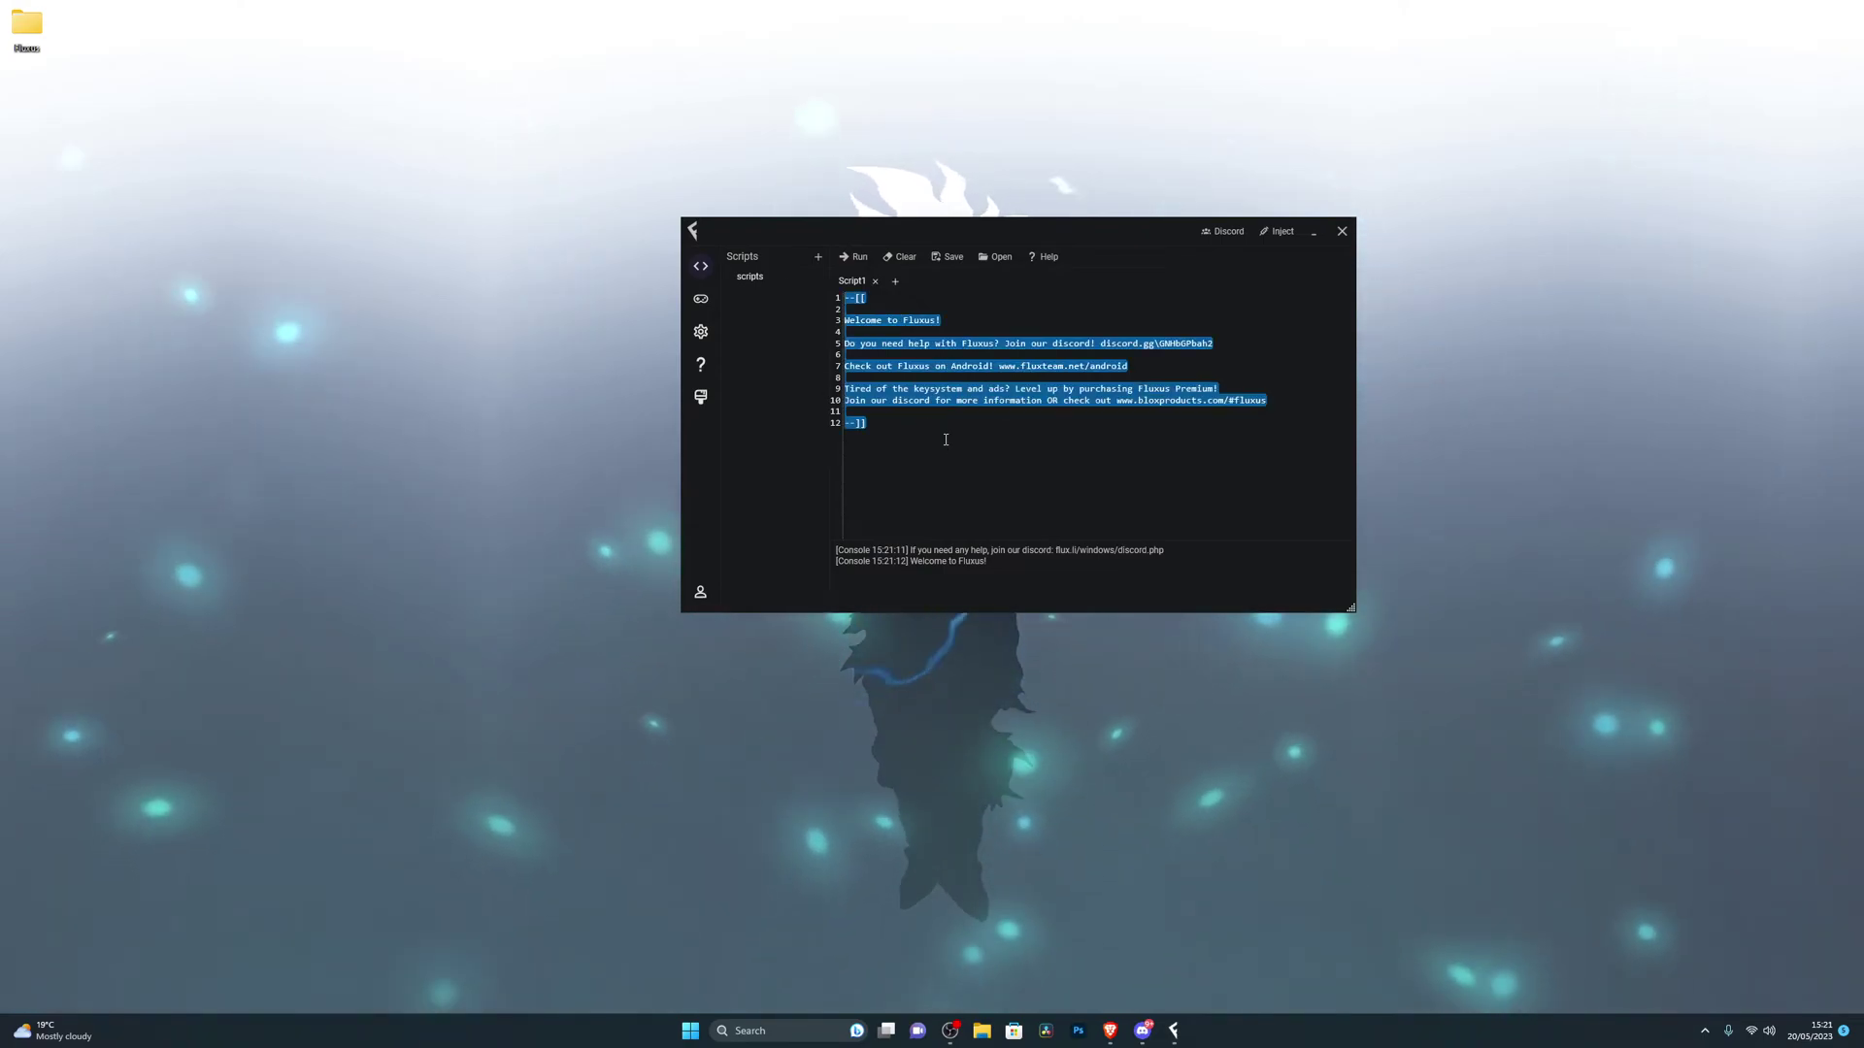
pyautogui.click(916, 465)
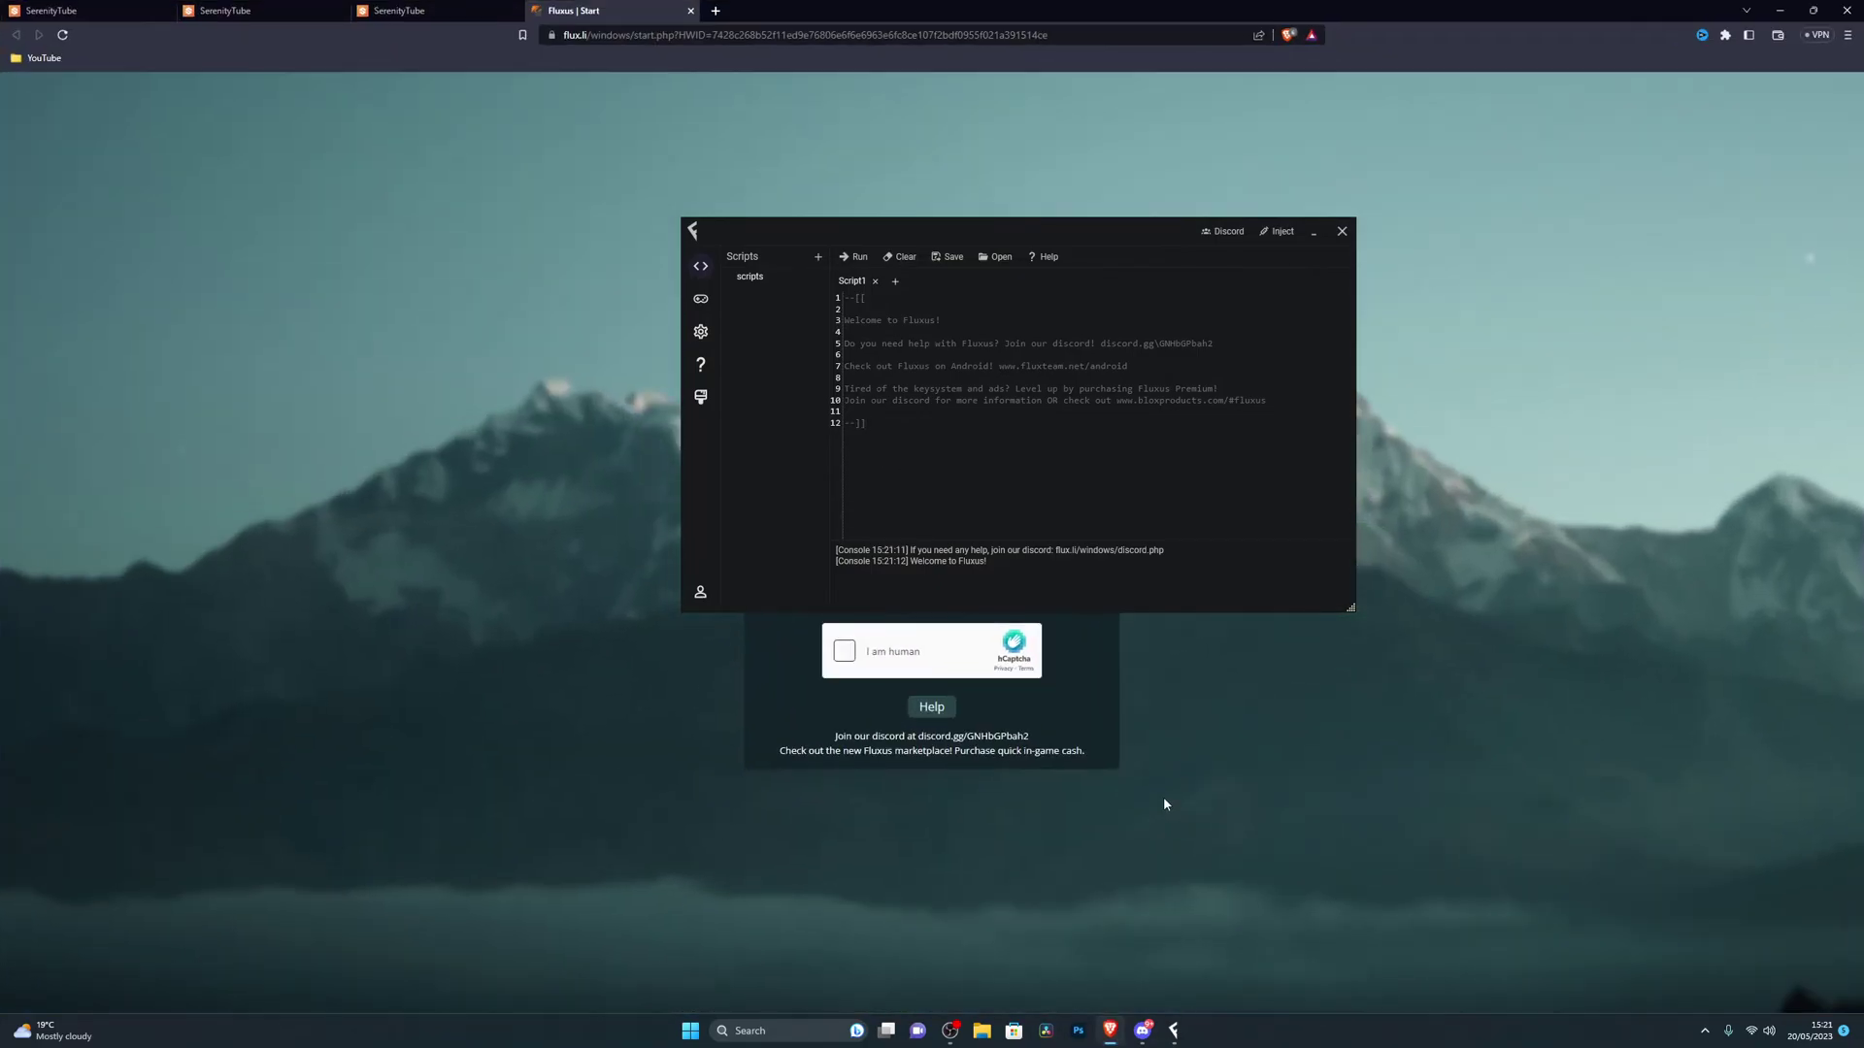
# Step: Minimize Fluxus and pass the 'I am human' captcha by verifying the dumbbell images
pyautogui.click(1312, 231)
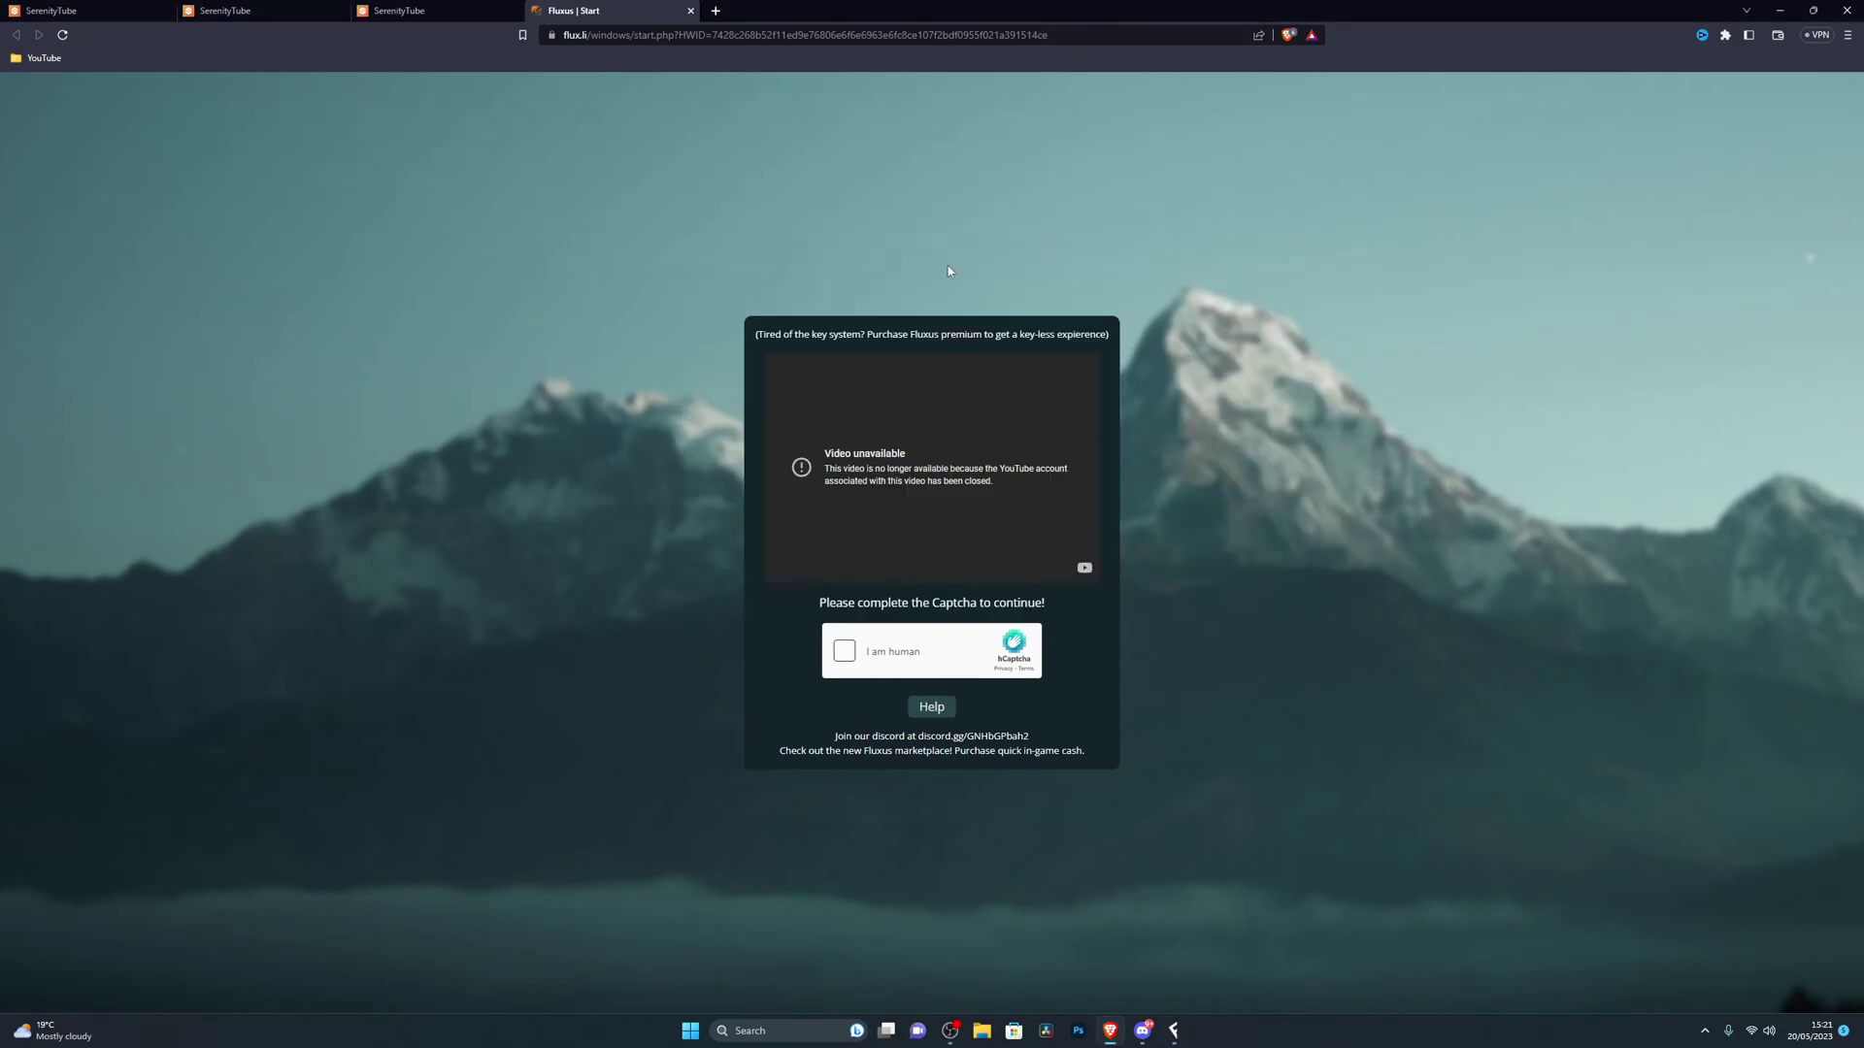
pyautogui.click(845, 656)
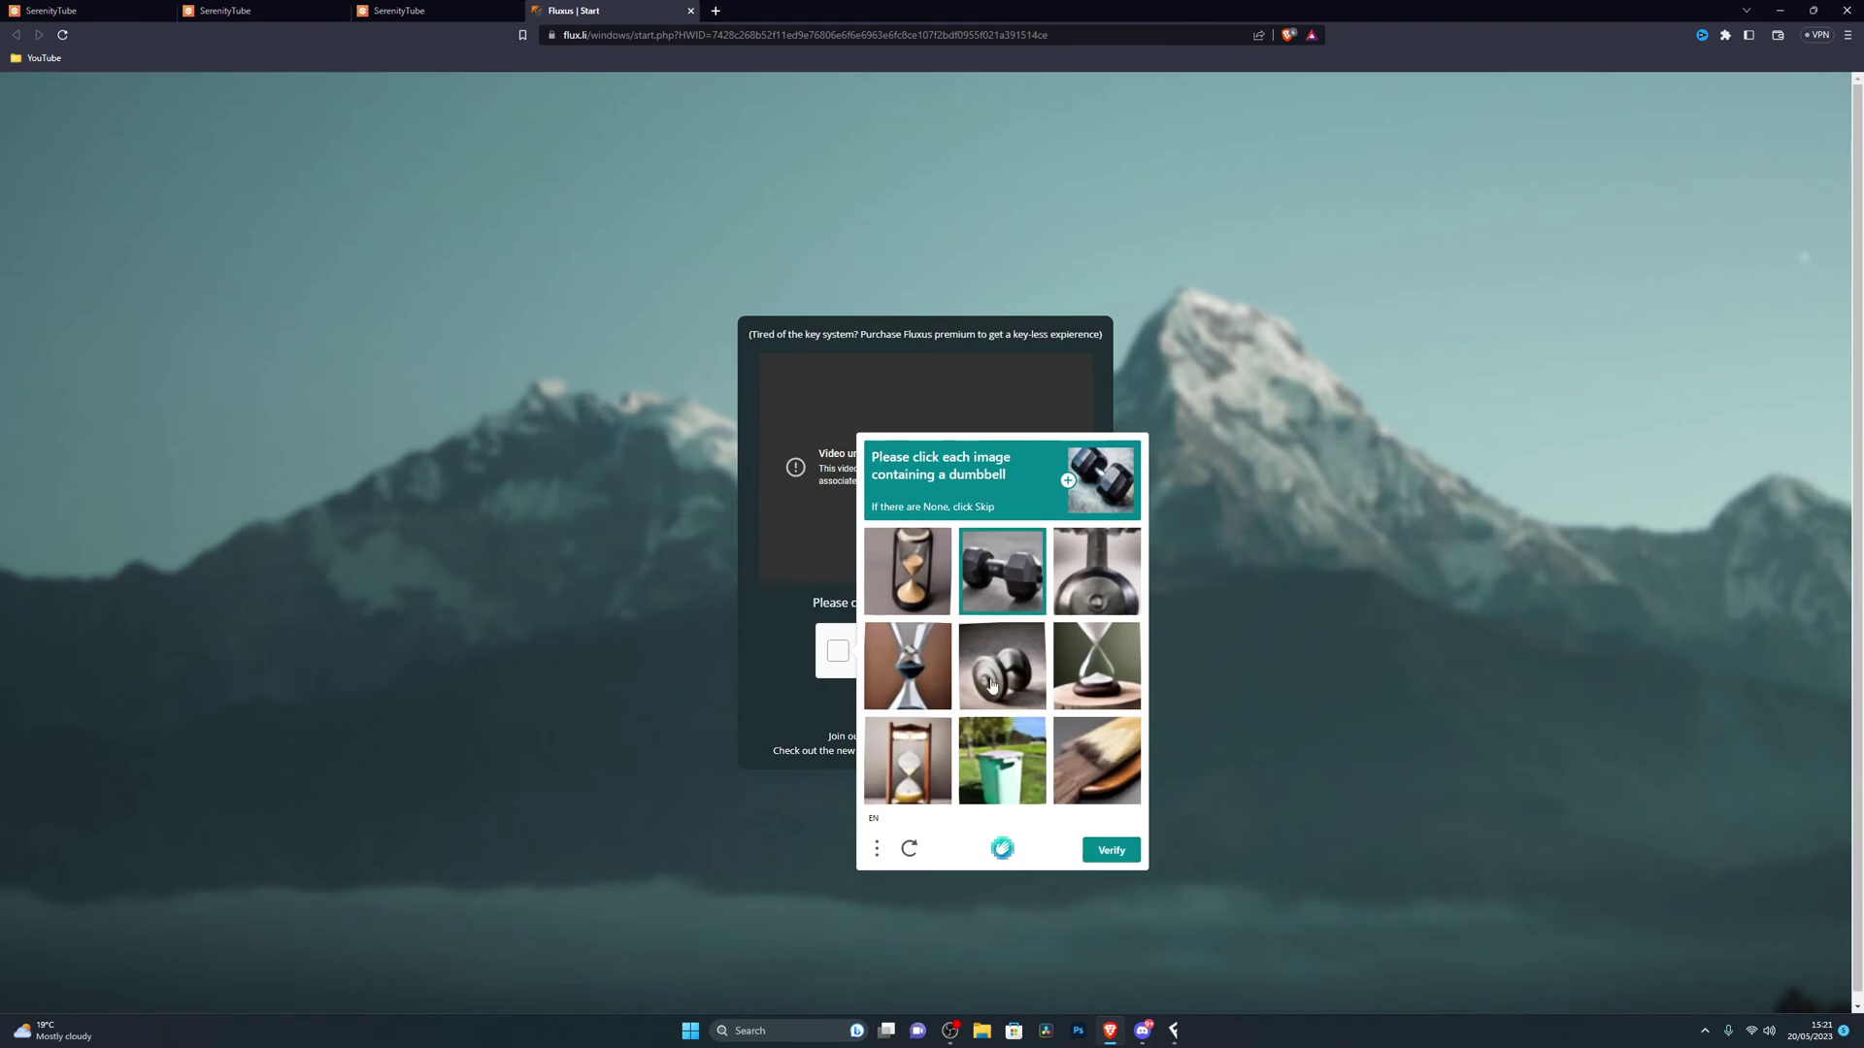
pyautogui.click(1107, 851)
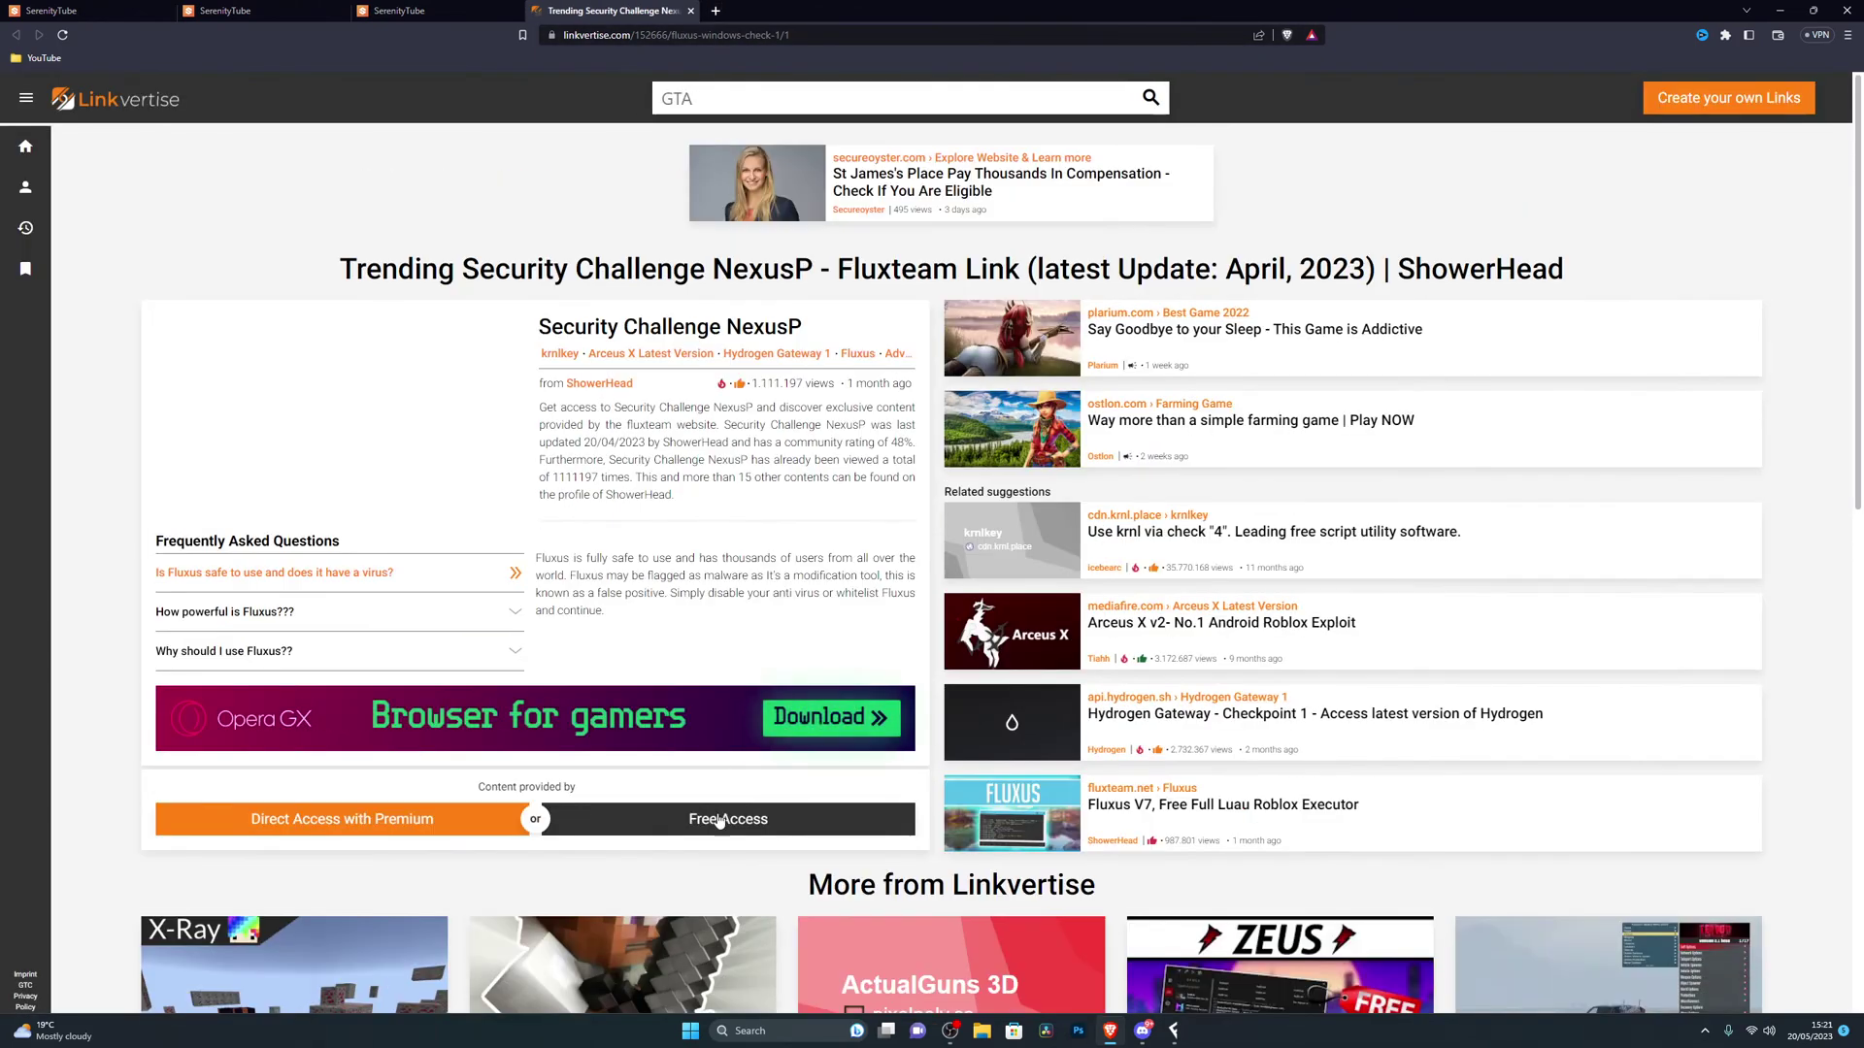
# Step: Choose Free Access on each Linkvertise checkpoint through to the fluxus-windows-main page
pyautogui.click(716, 818)
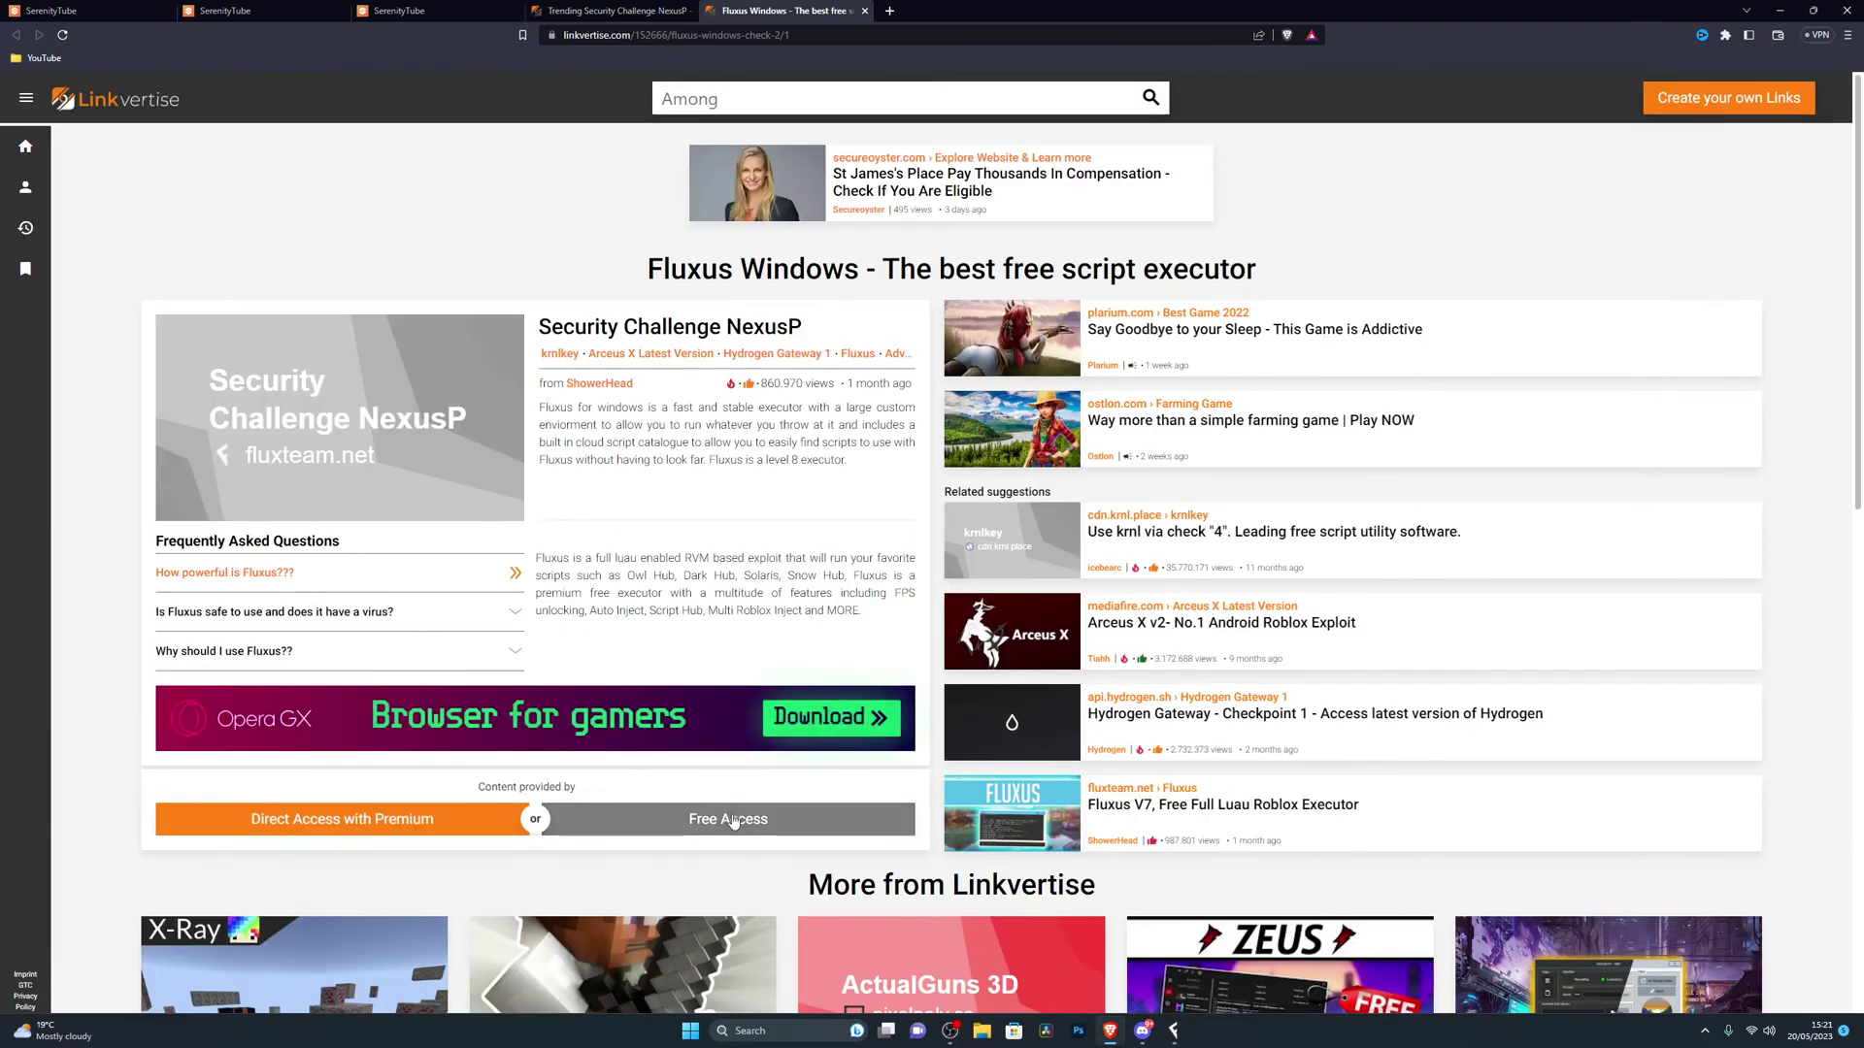
pyautogui.click(732, 824)
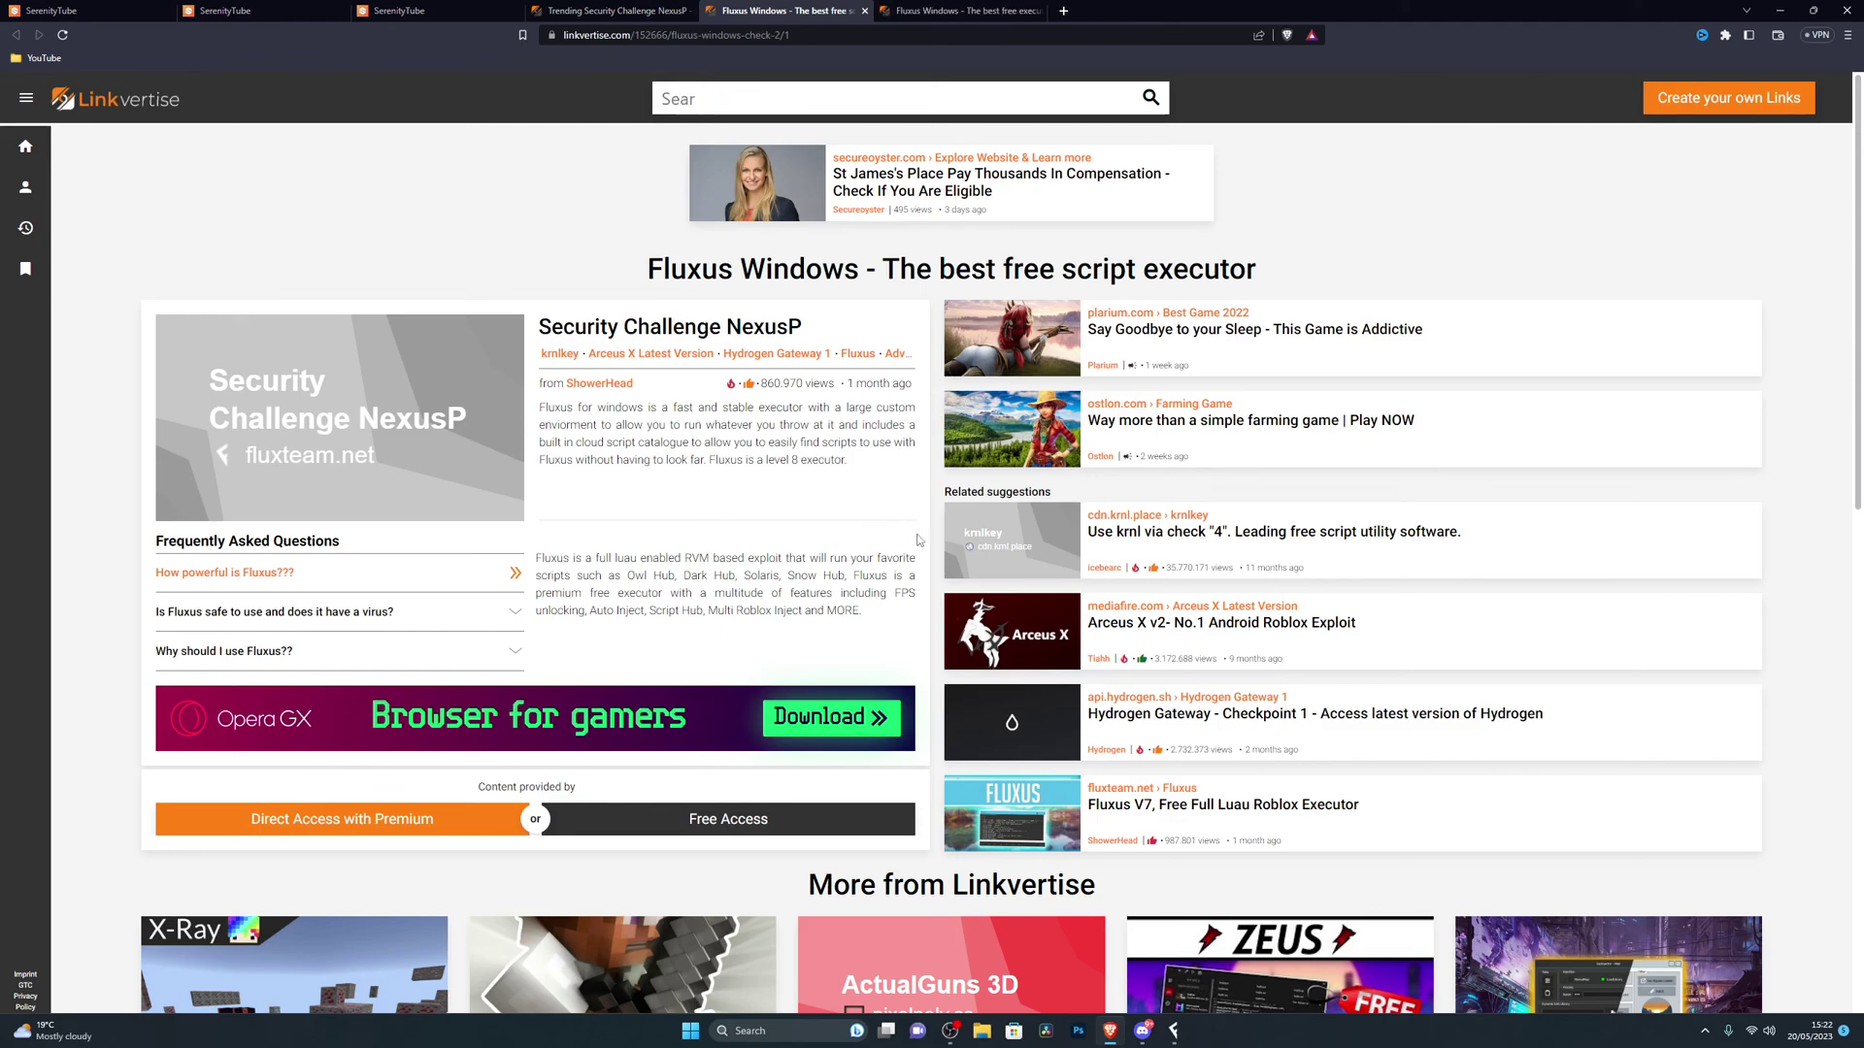
pyautogui.click(912, 8)
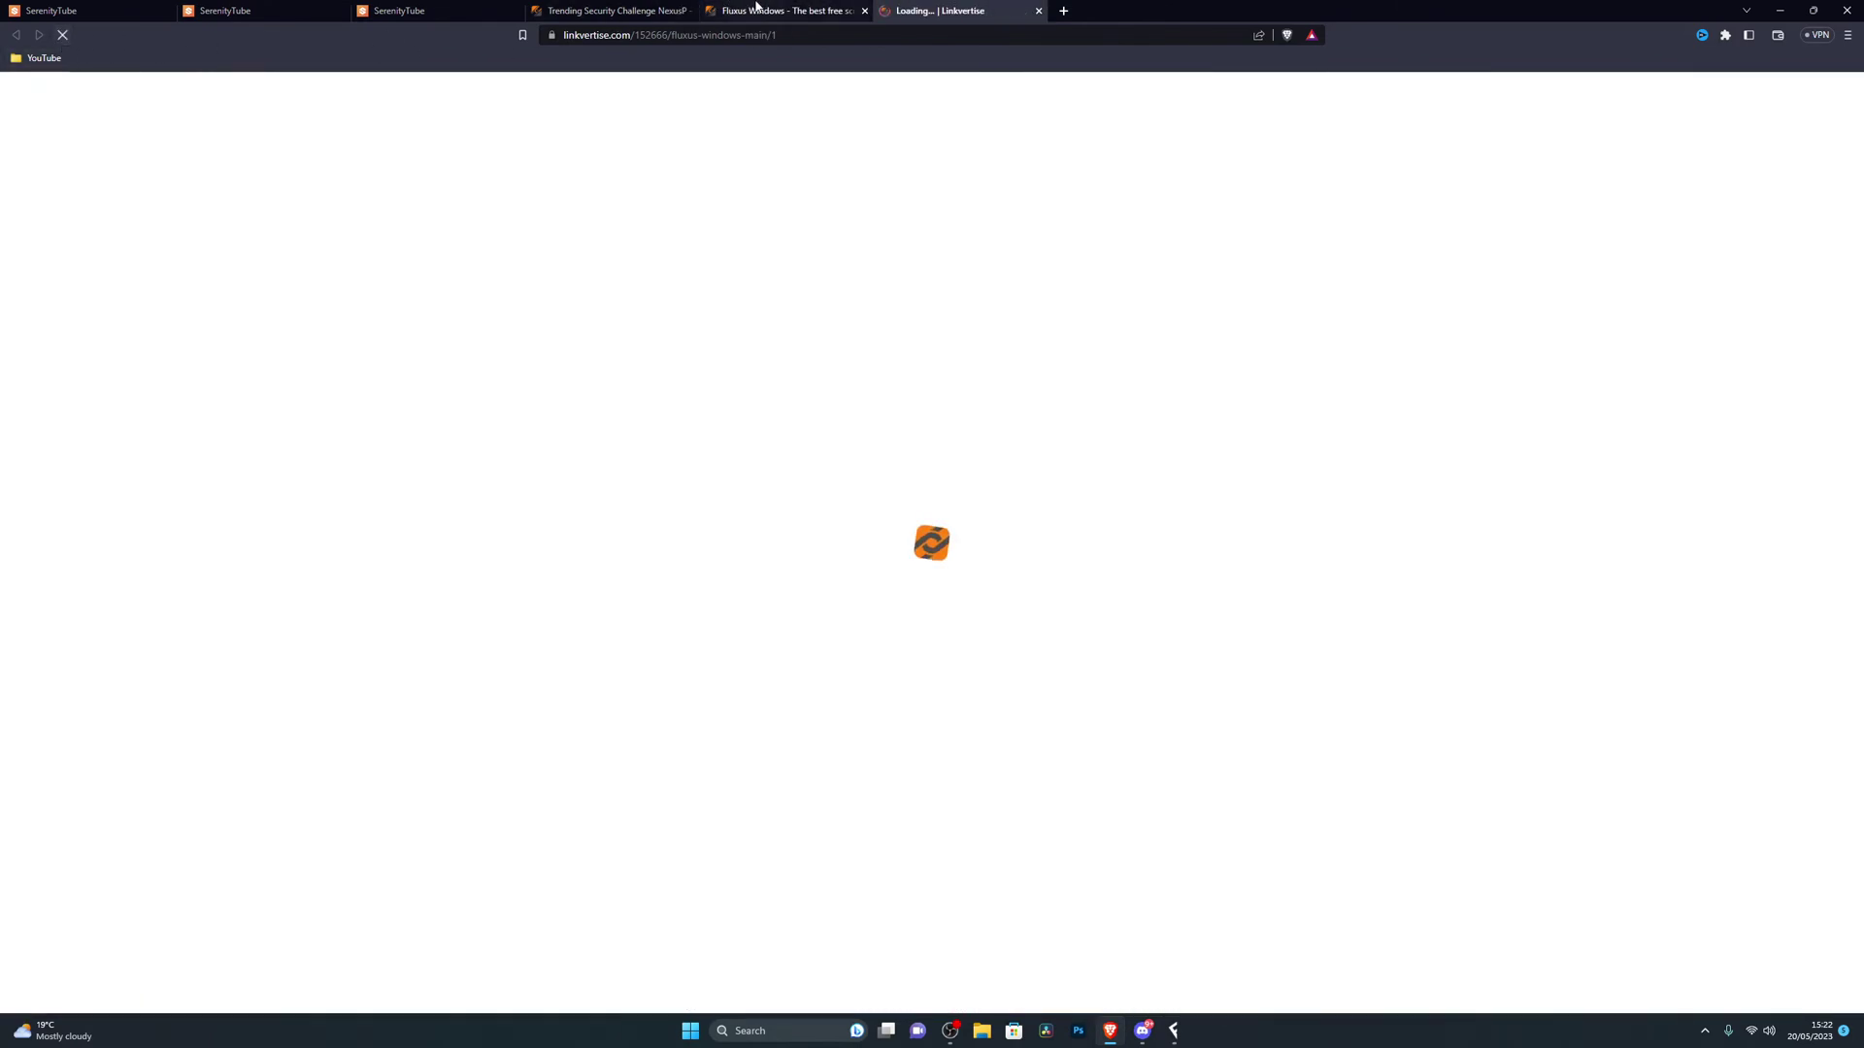
pyautogui.click(756, 6)
pyautogui.click(877, 9)
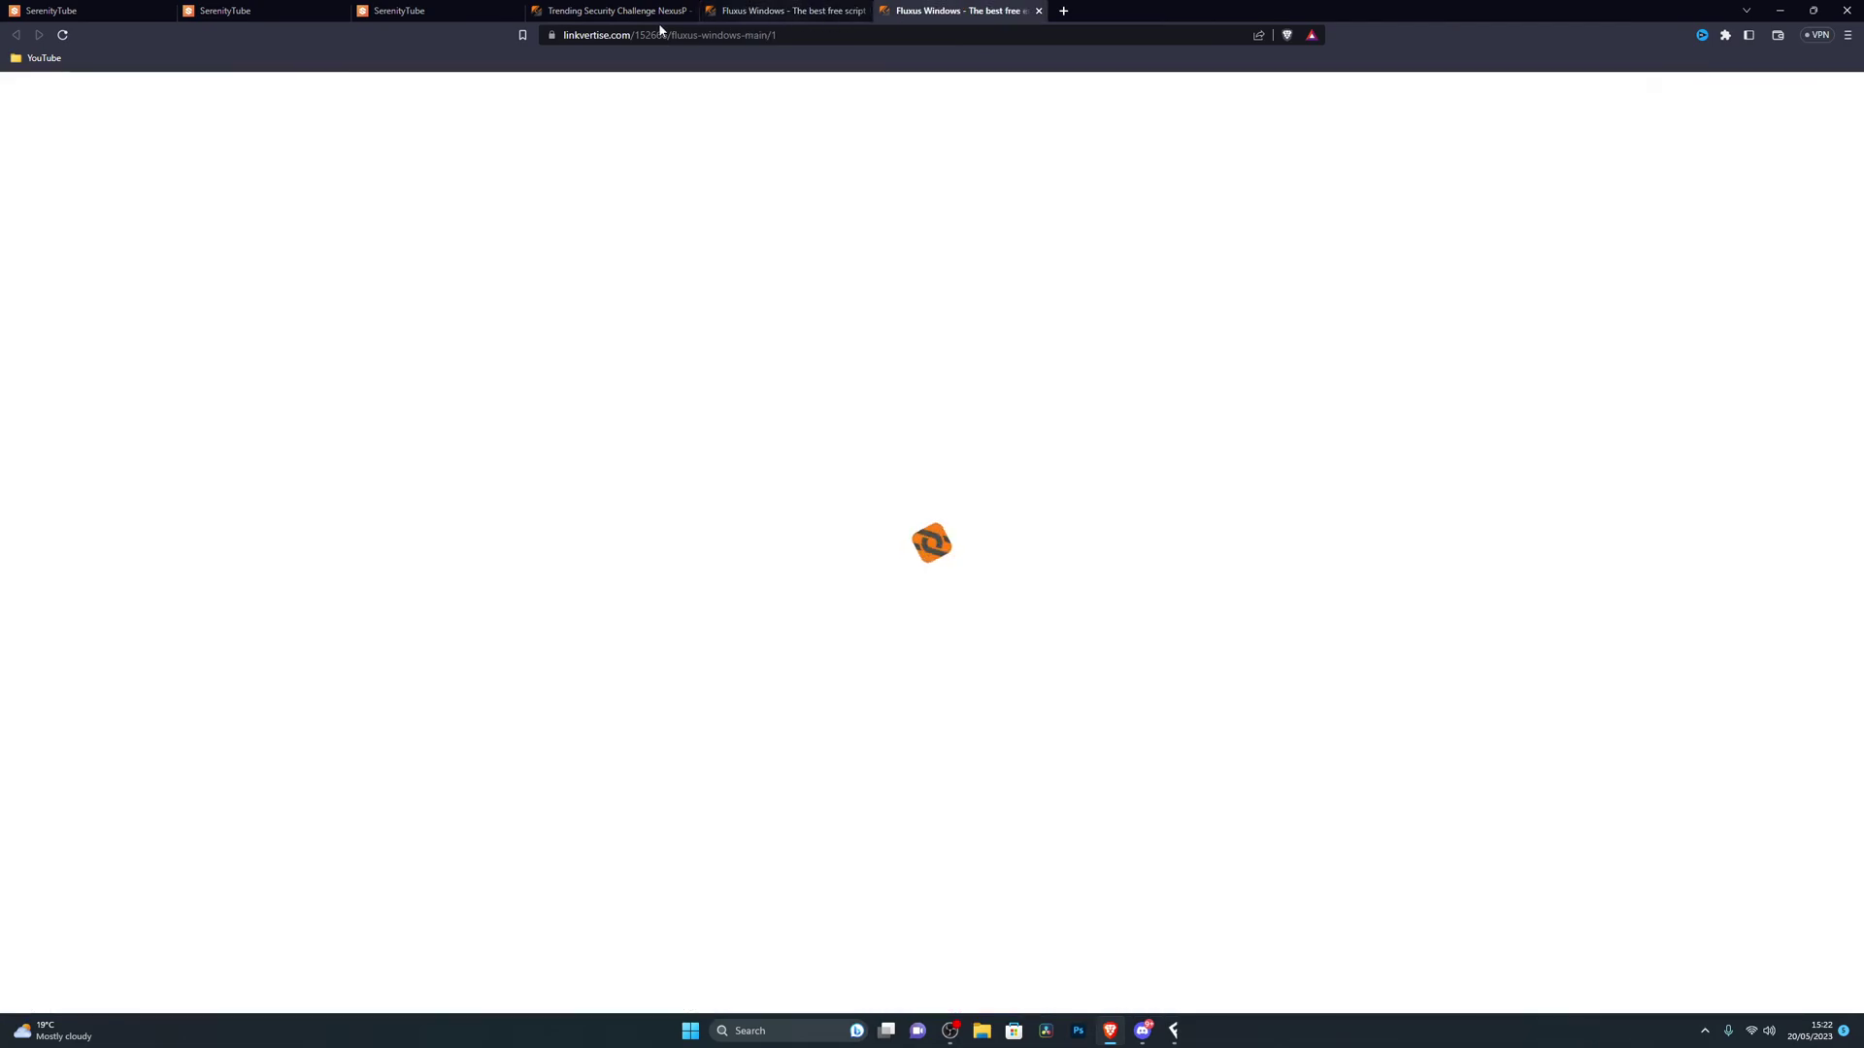
pyautogui.click(1177, 1035)
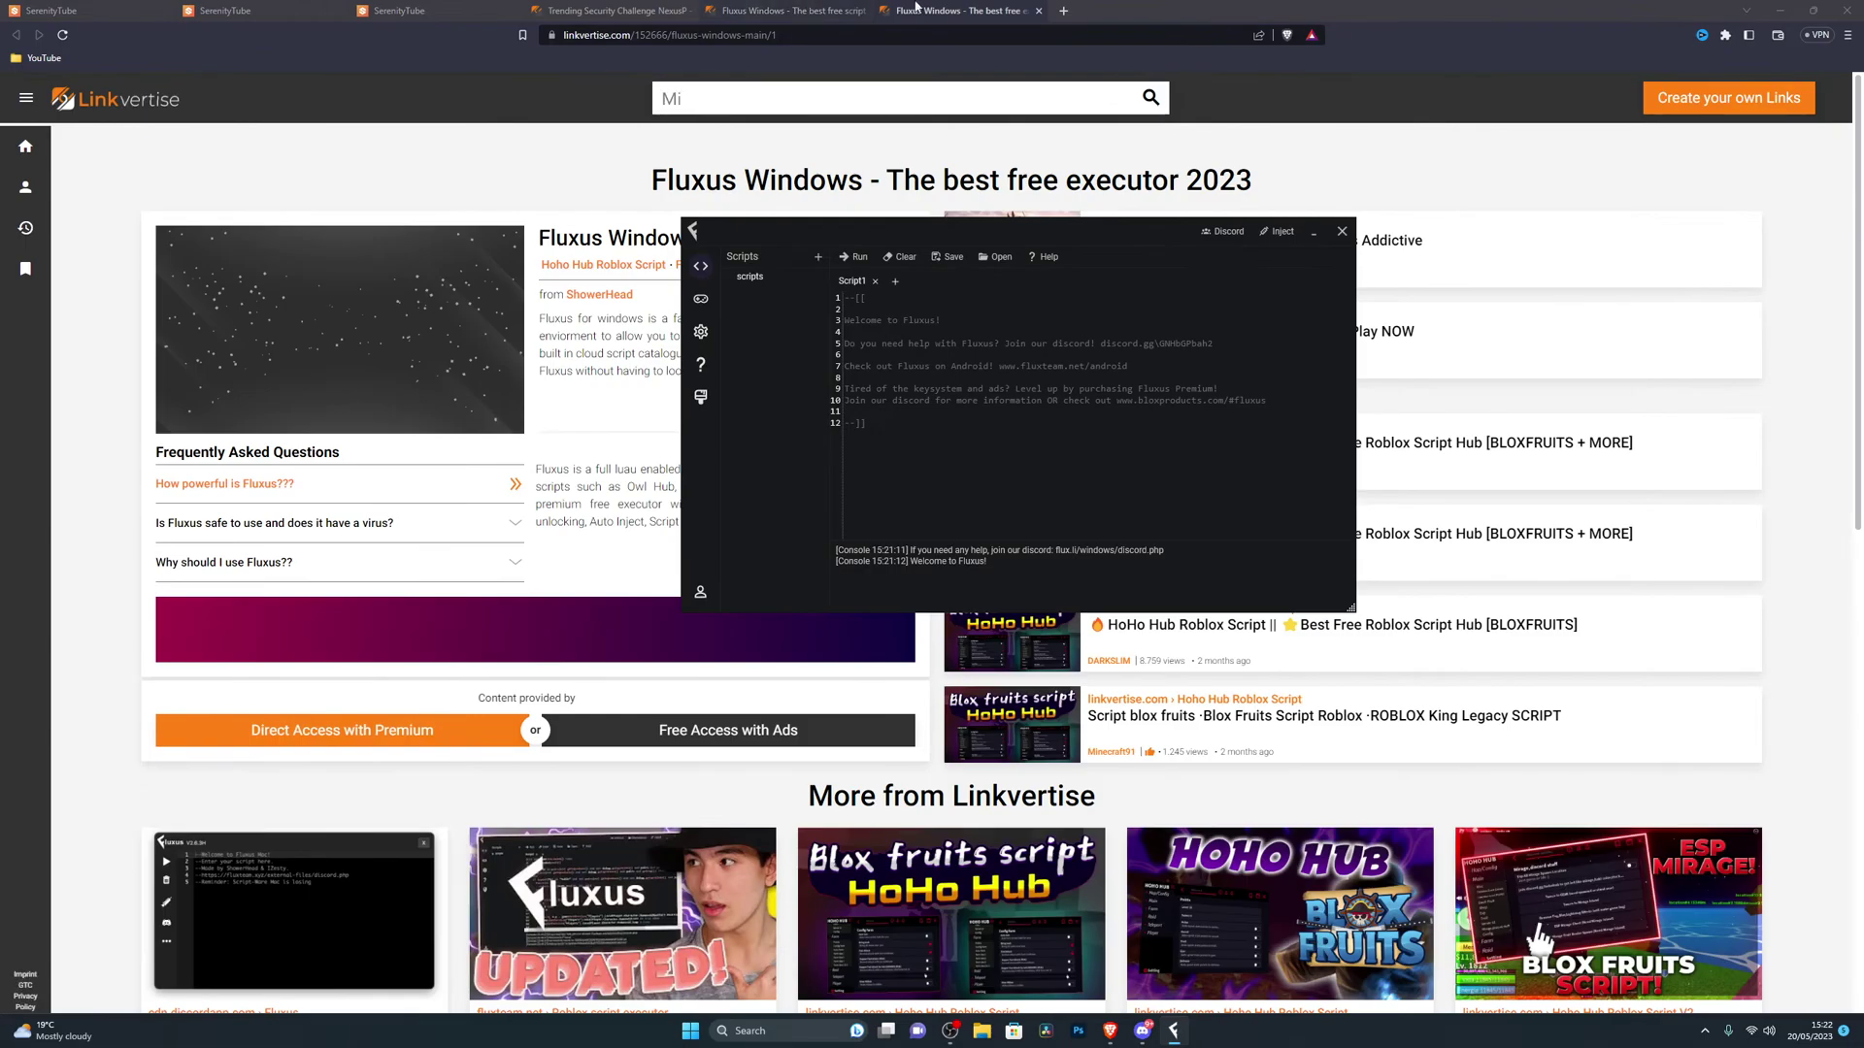
pyautogui.click(930, 8)
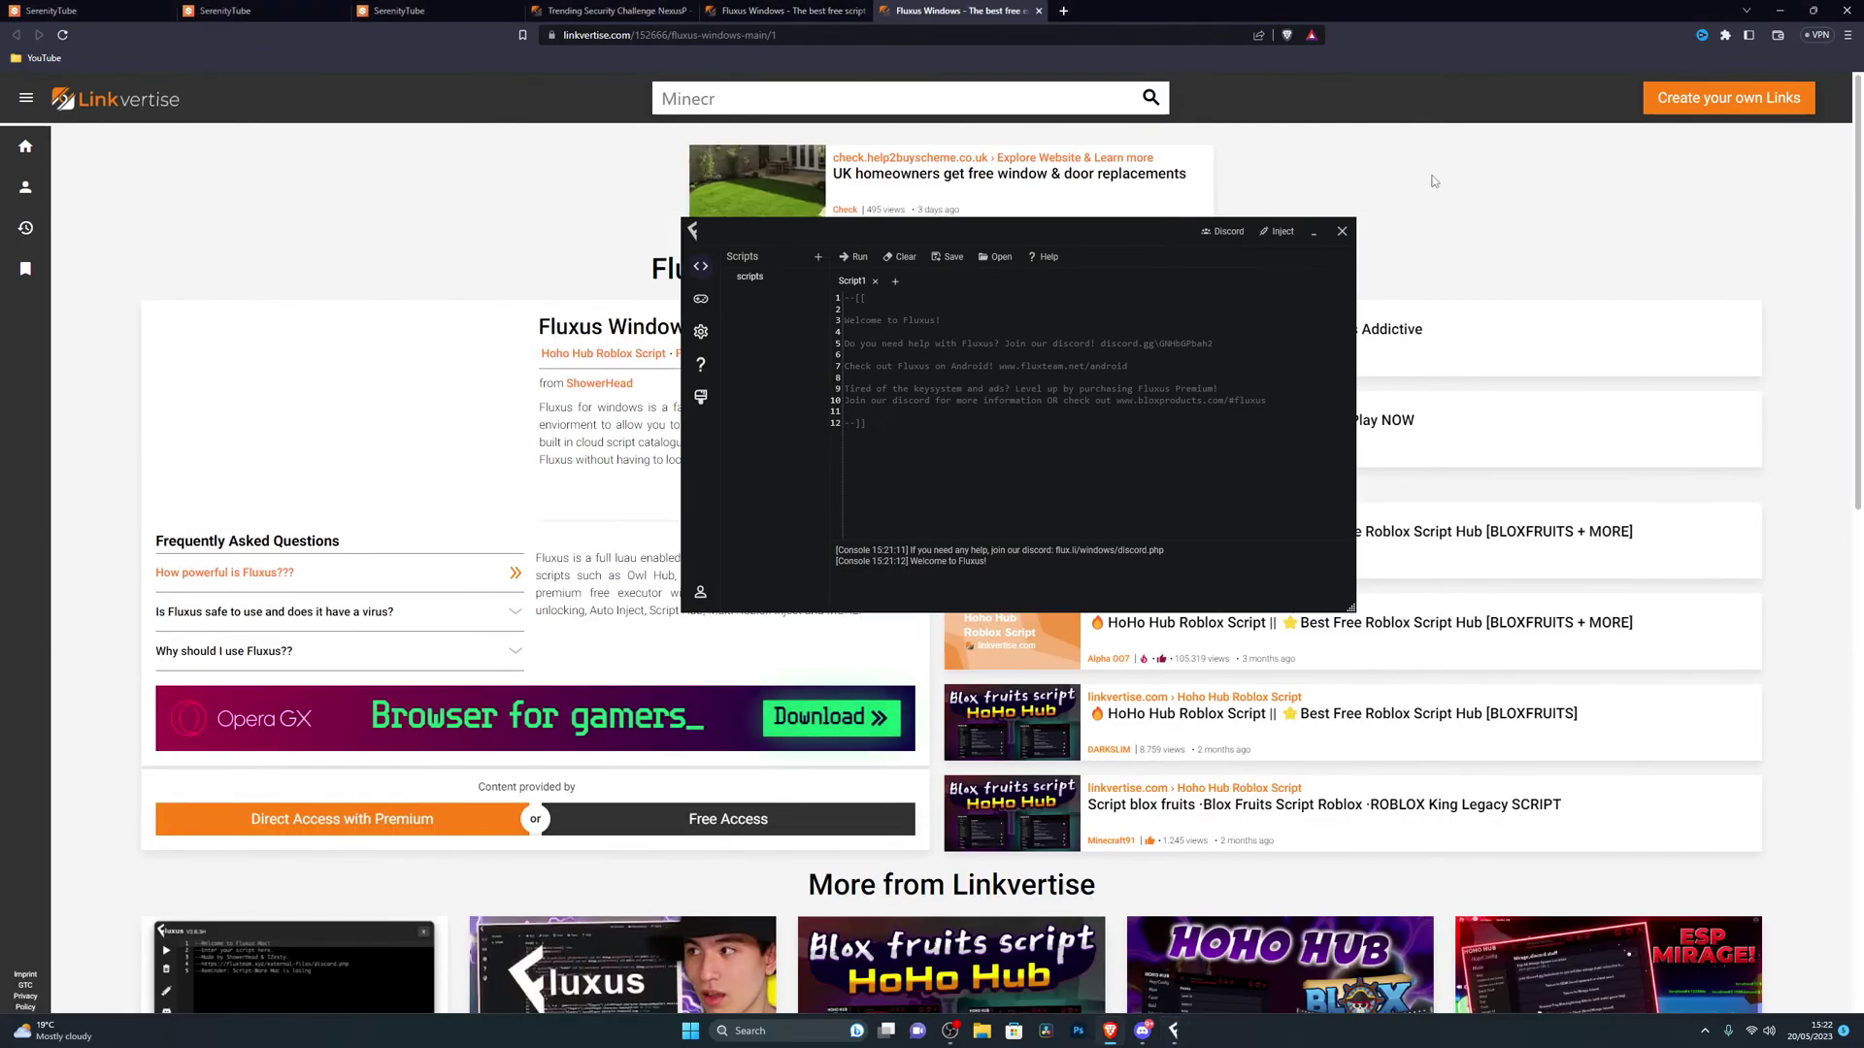
pyautogui.click(707, 833)
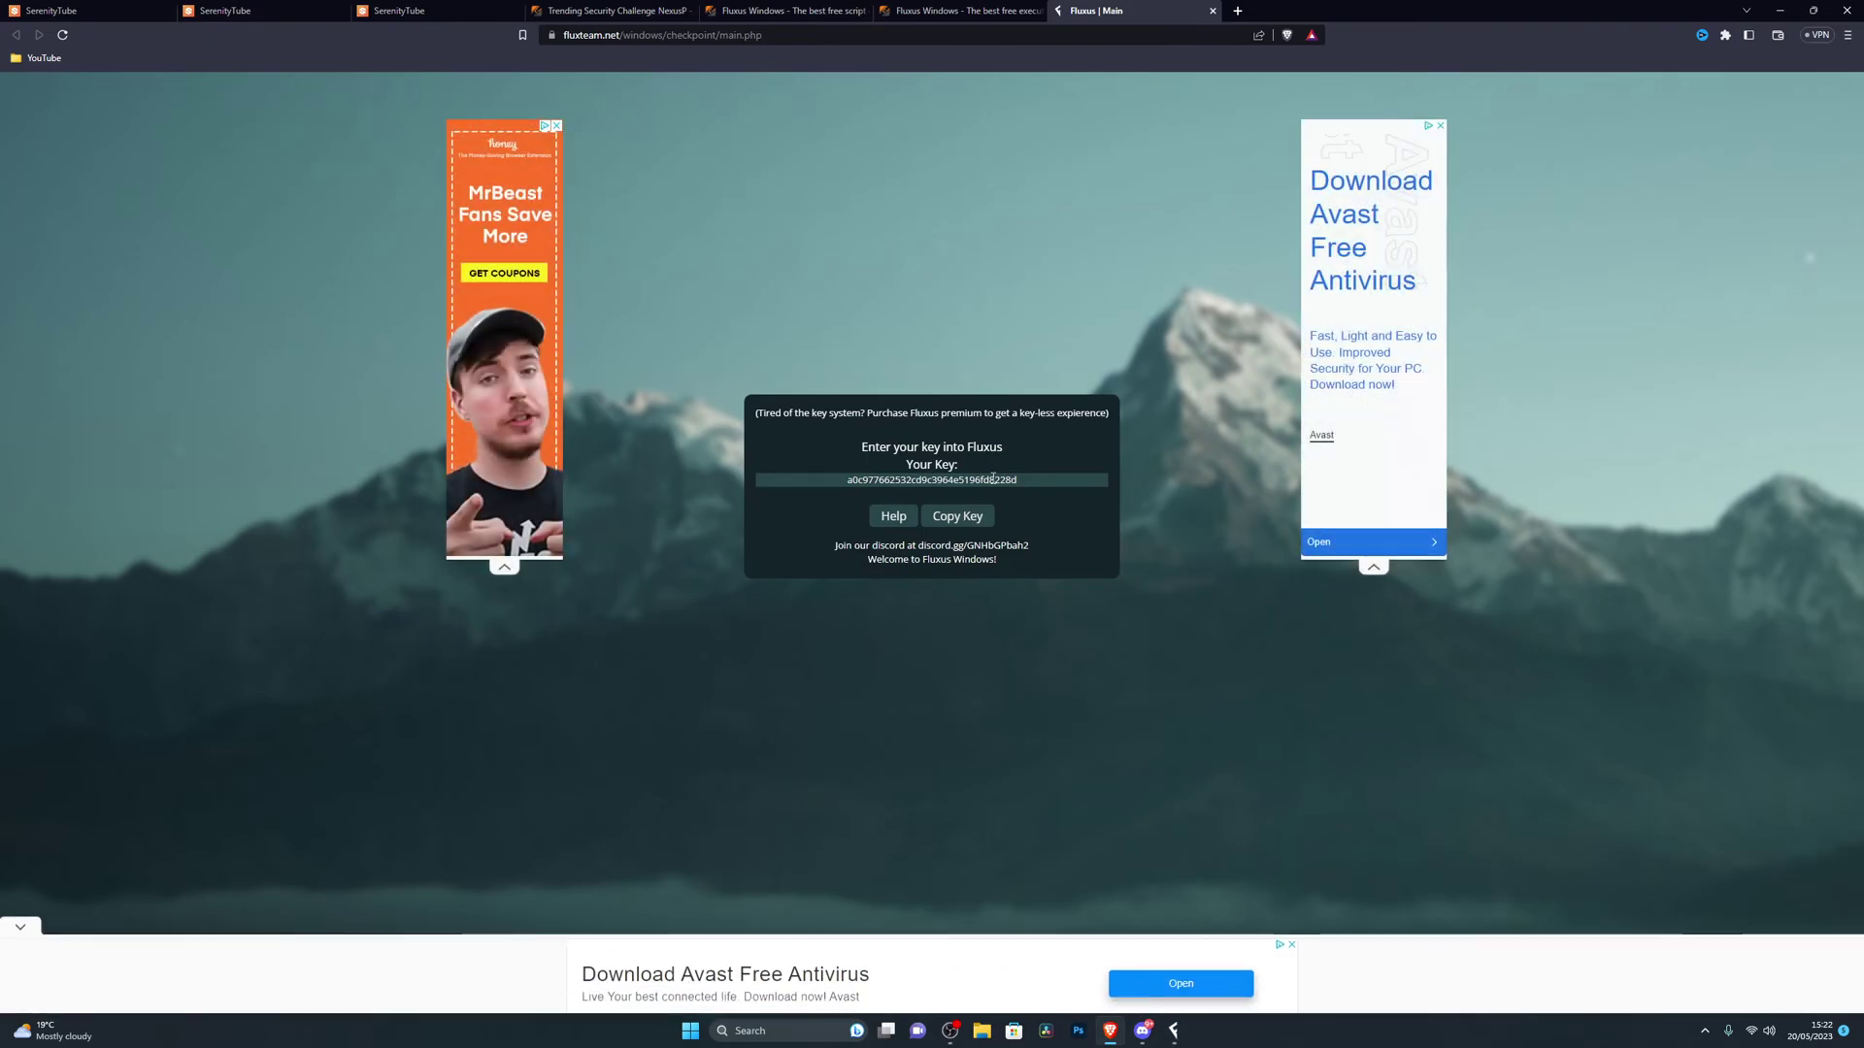
# Step: Close the ad page, highlight the generated Fluxus key, and minimize the browser to show Fluxus
pyautogui.click(911, 479)
pyautogui.click(1386, 11)
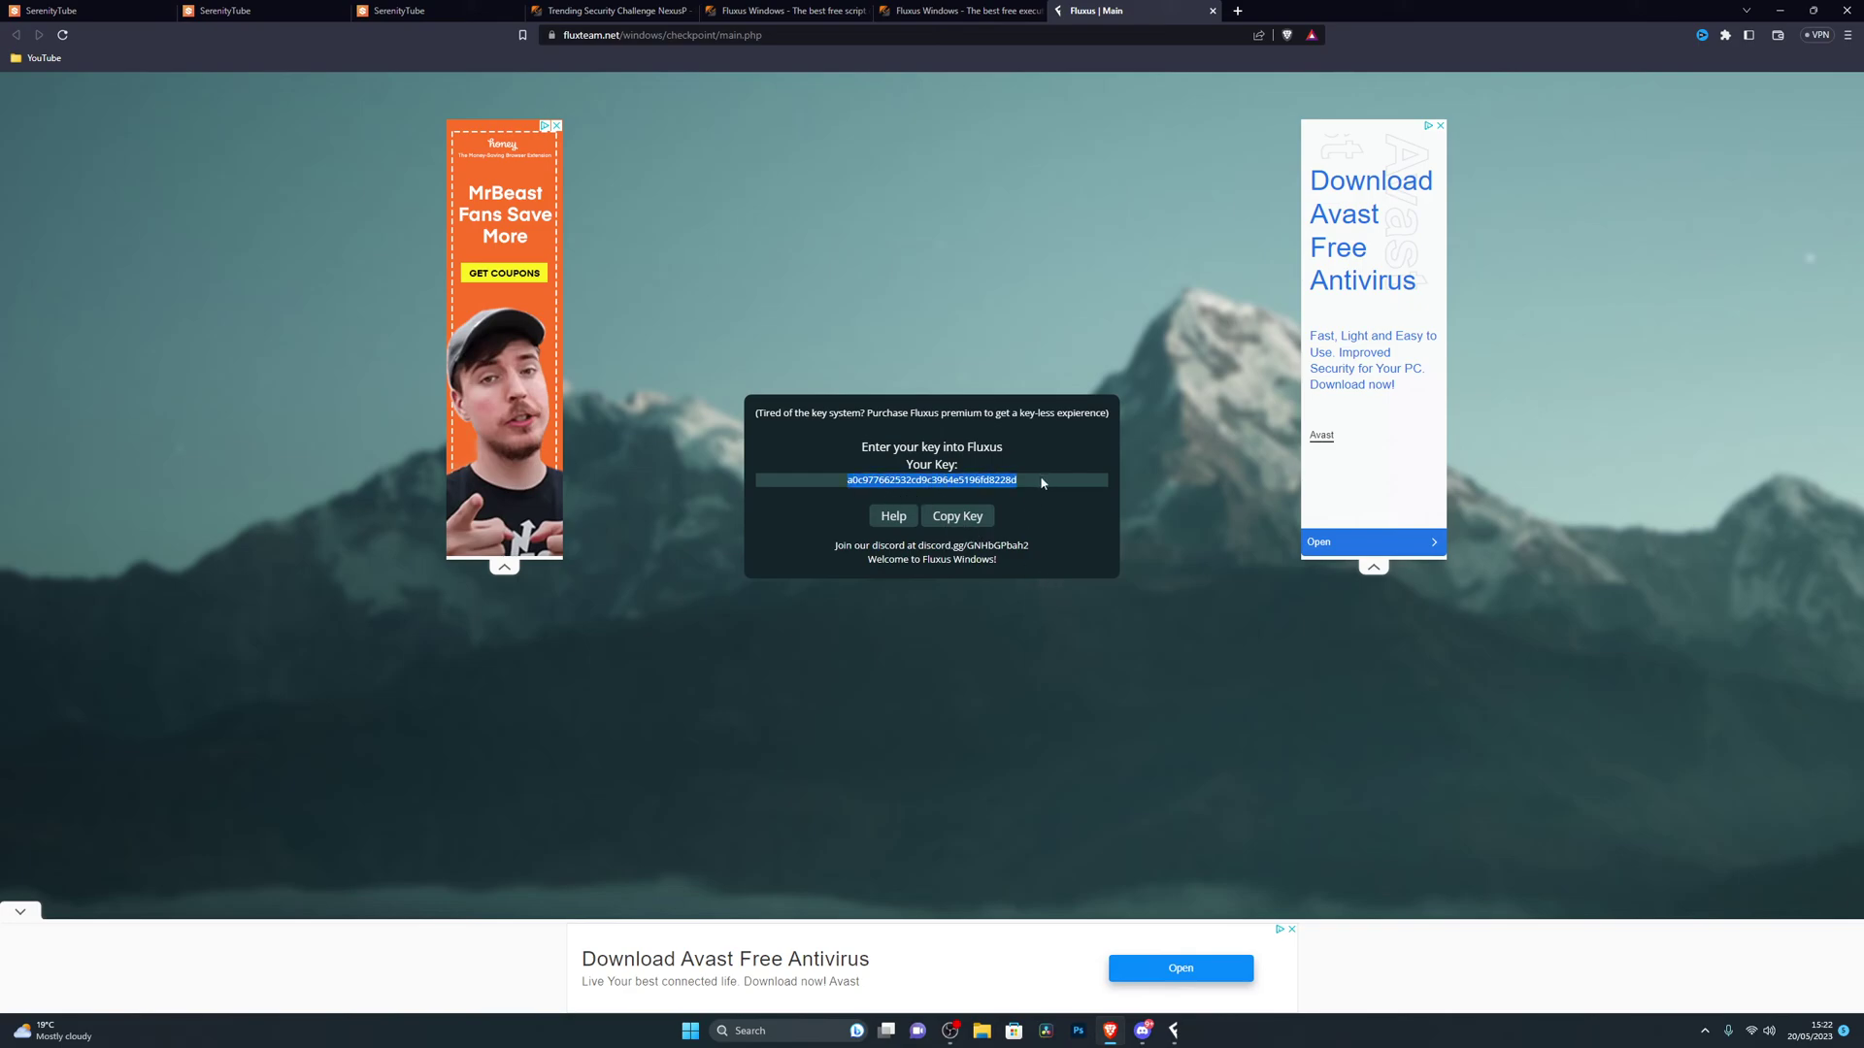
pyautogui.click(817, 478)
pyautogui.moveTo(849, 478); pyautogui.dragTo(1022, 479)
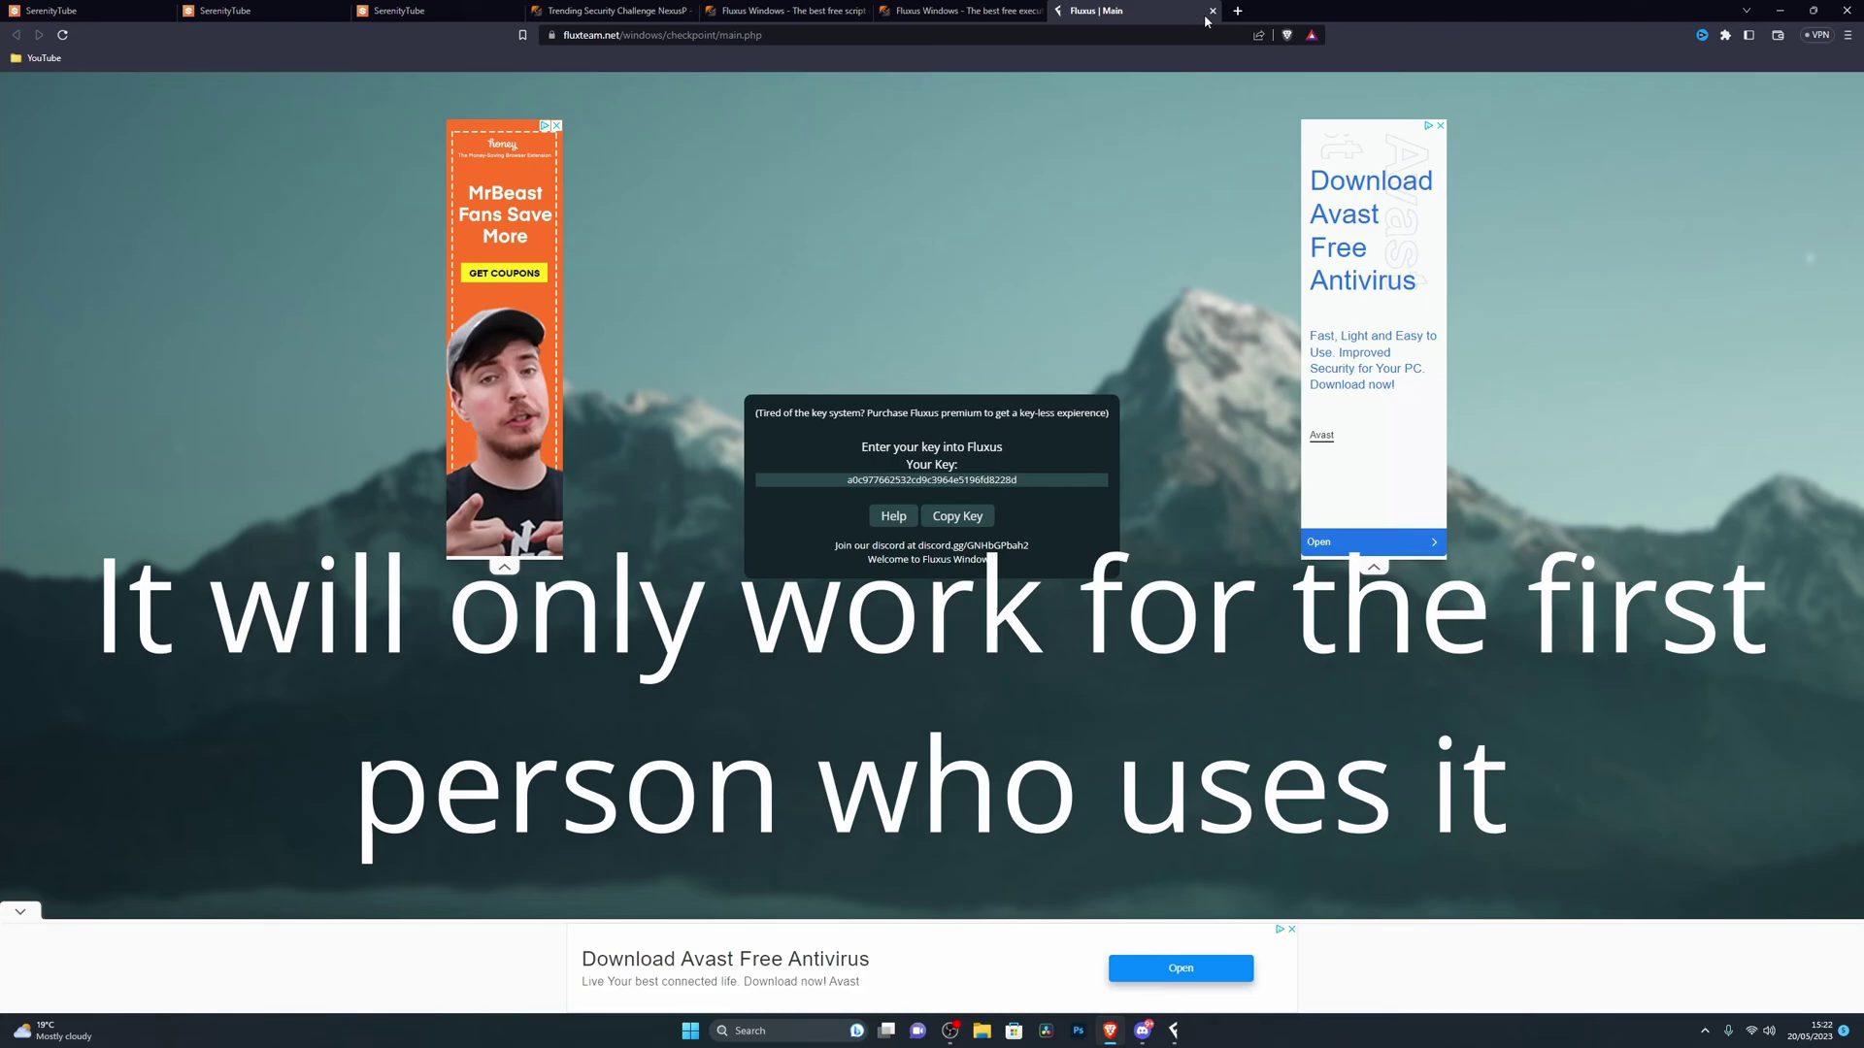
pyautogui.click(1109, 1030)
pyautogui.click(1174, 1030)
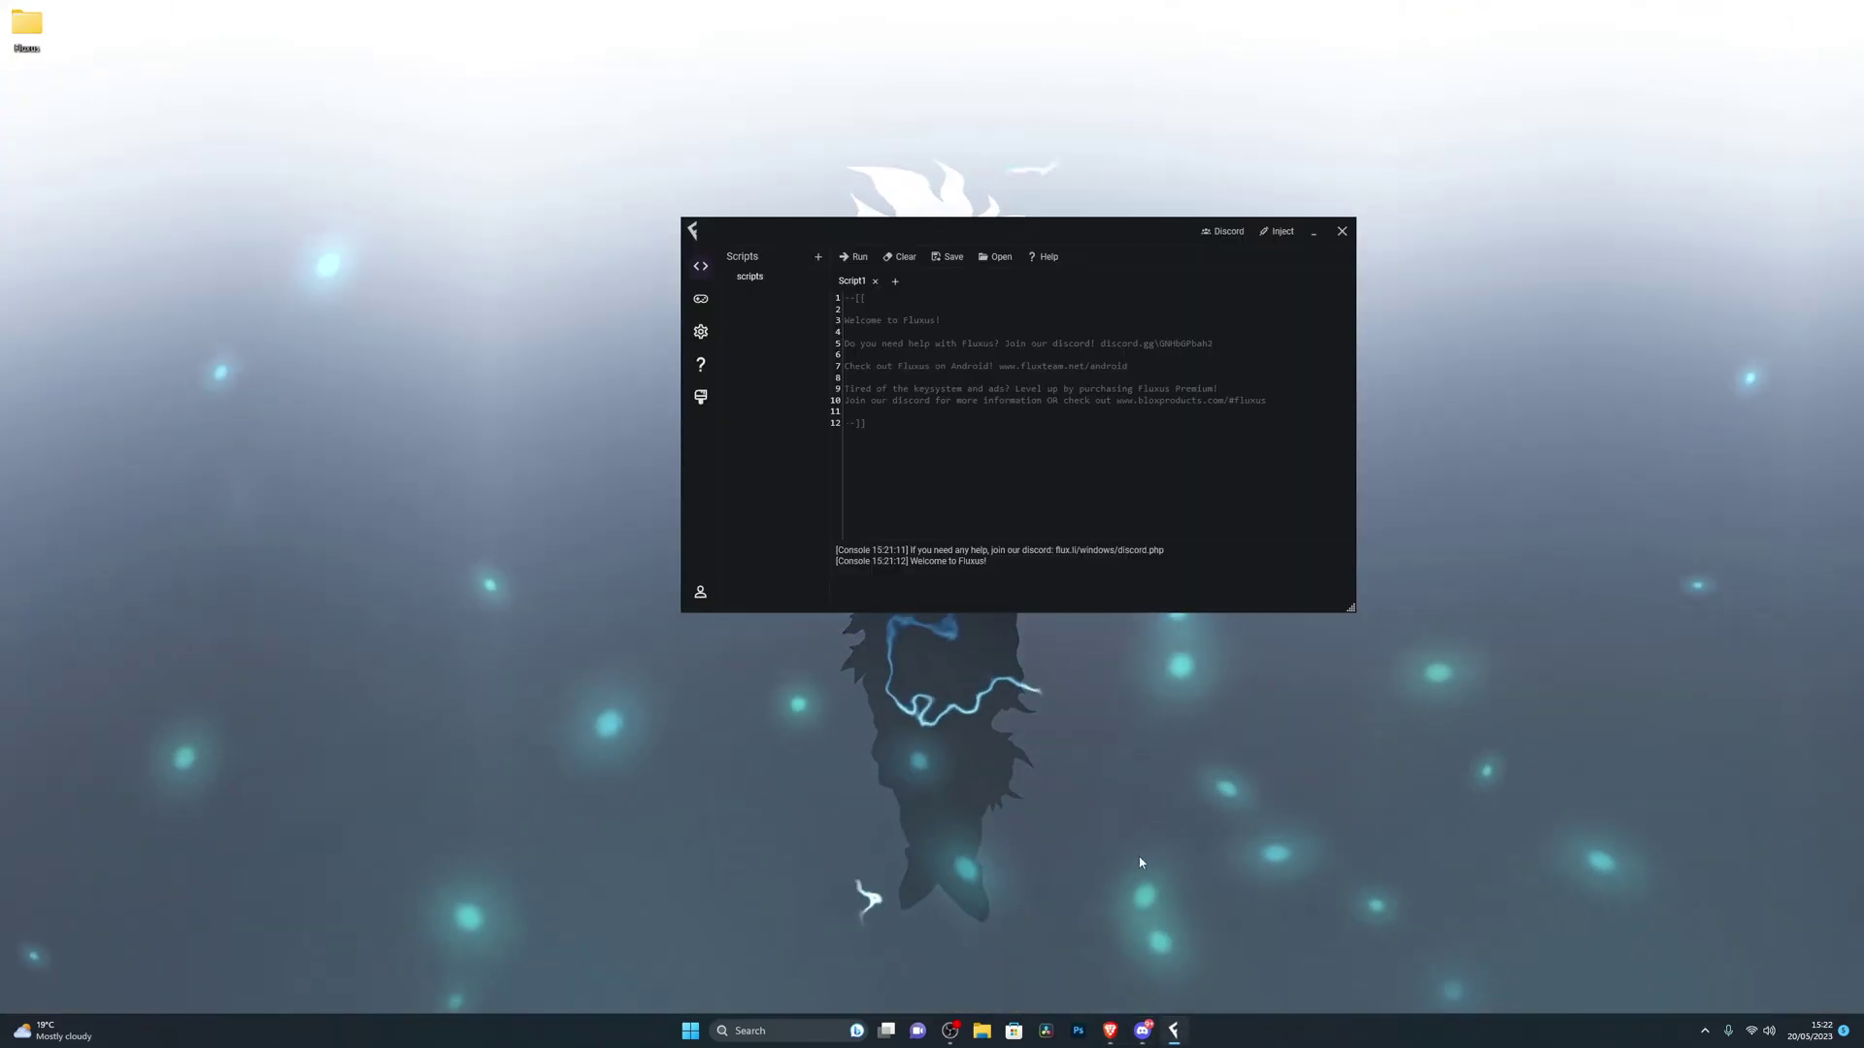
pyautogui.hotkey('ctrl', 'a')
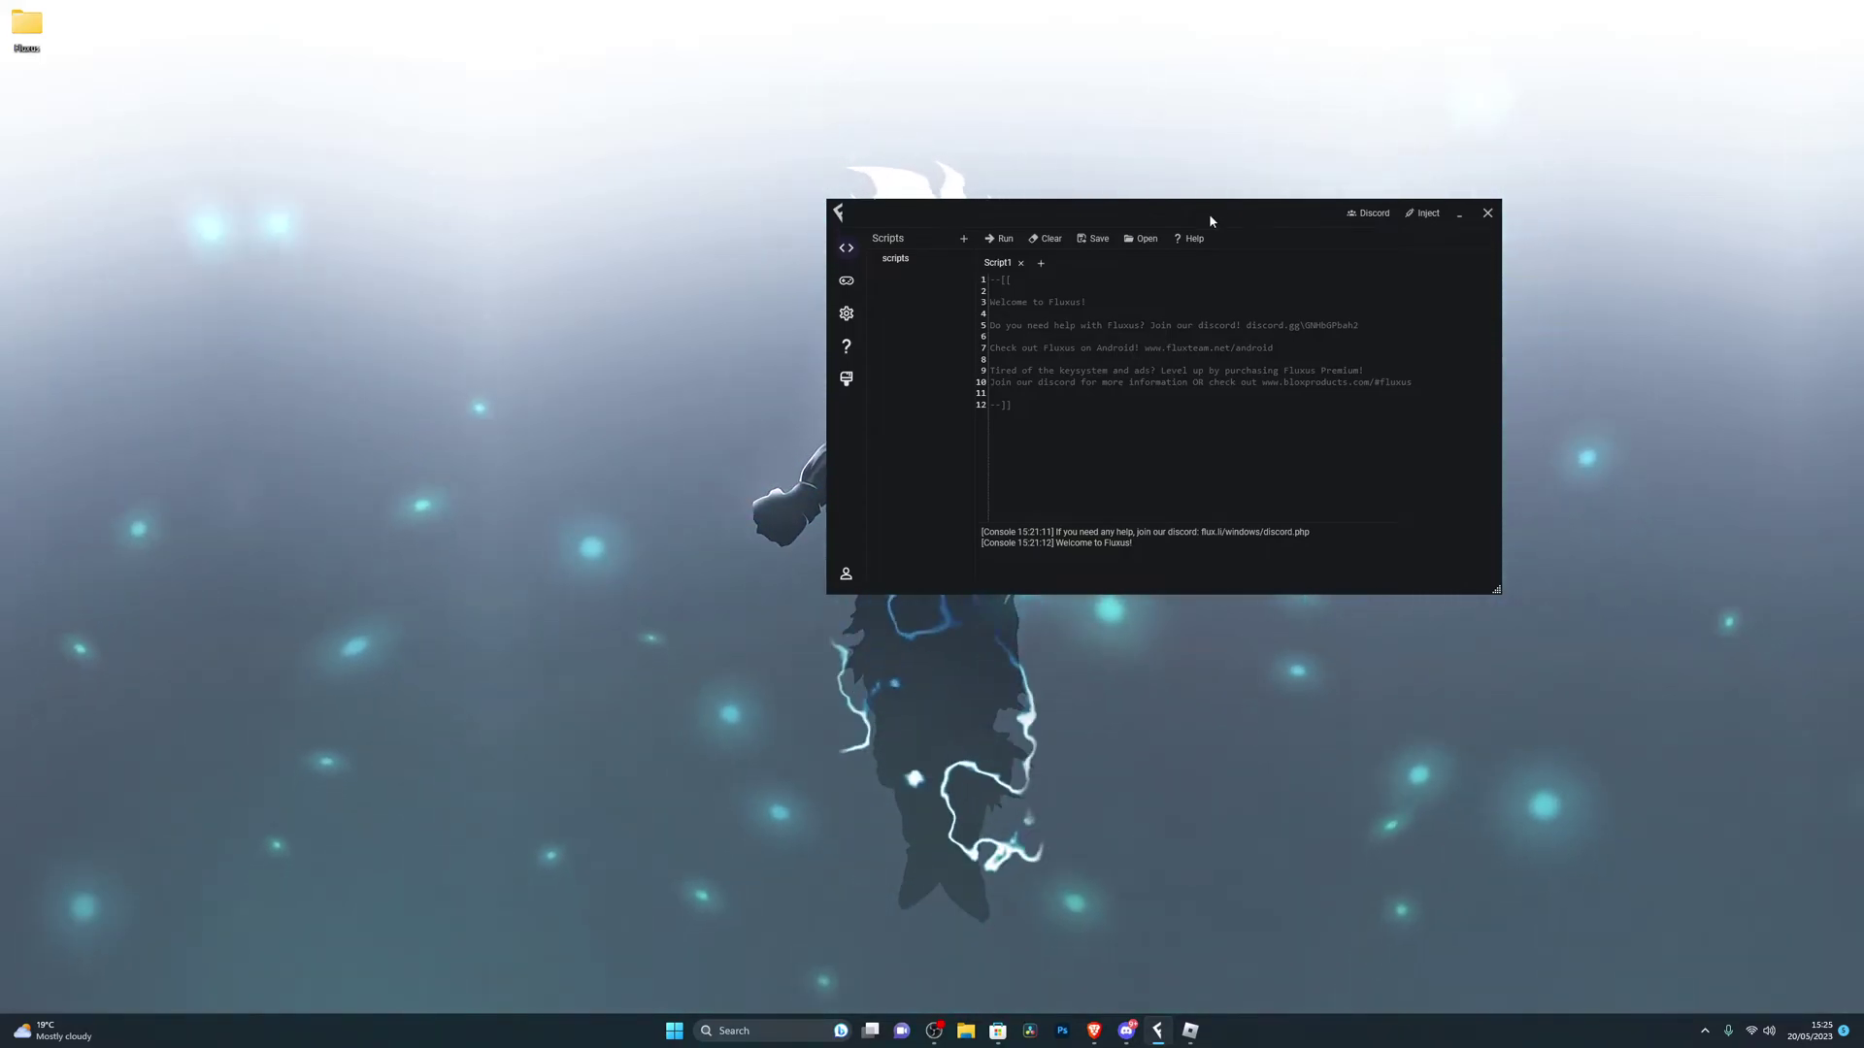
pyautogui.click(847, 282)
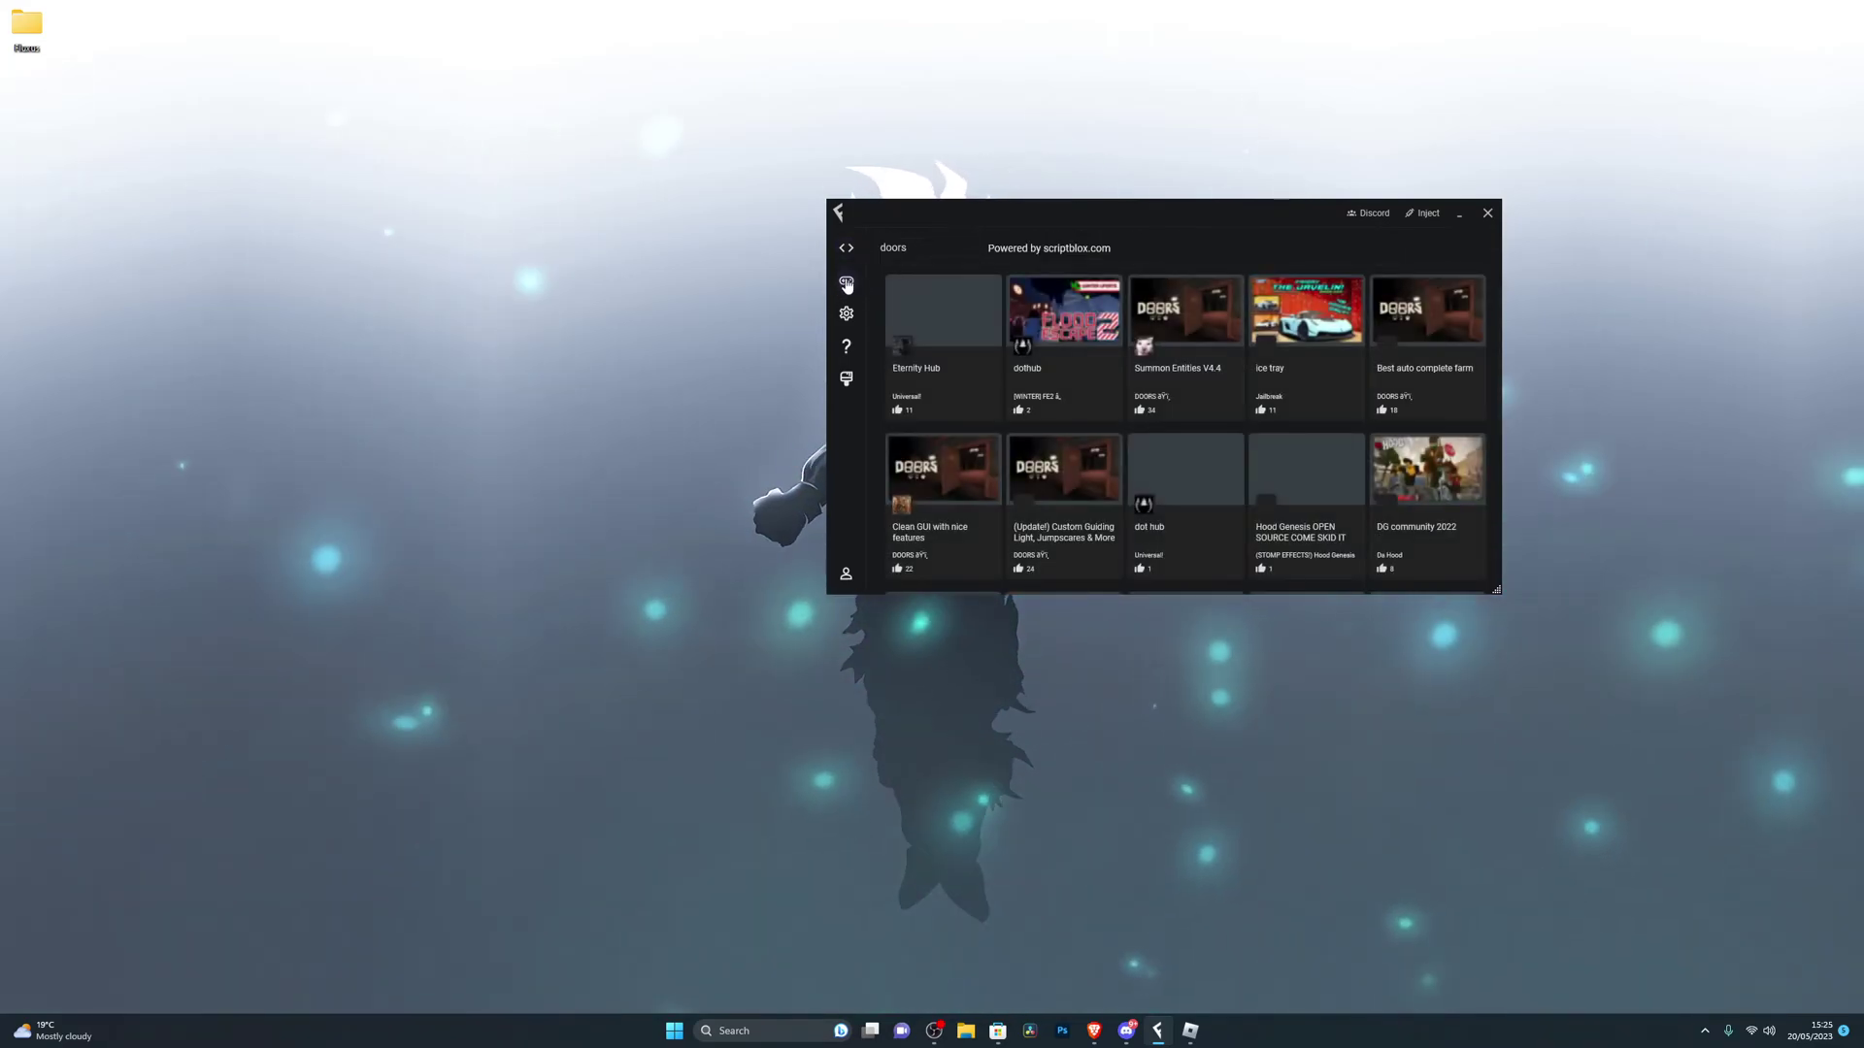
# Step: Replace 'doors' with 'jailbreak' in the script hub search, run it, then open the settings page
pyautogui.doubleClick(885, 247)
pyautogui.scroll(-3, 1075, 438)
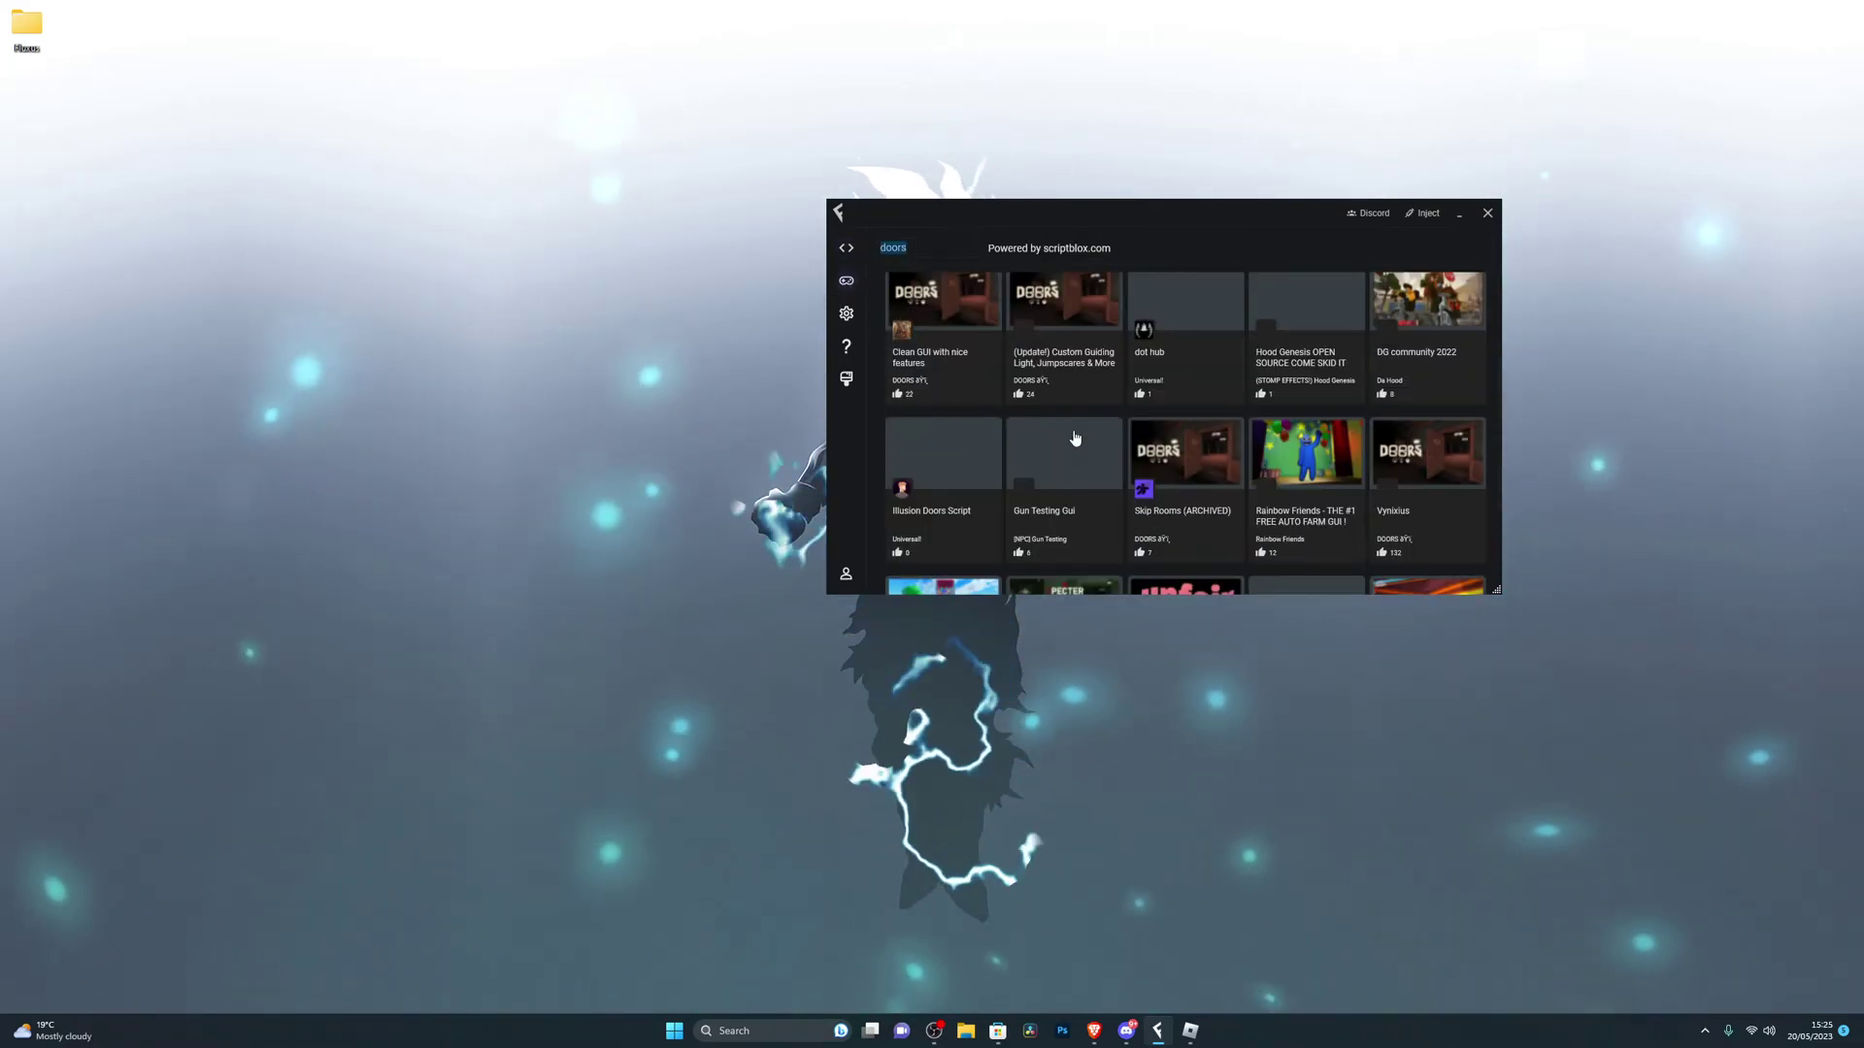
pyautogui.scroll(3, 1076, 439)
pyautogui.click(942, 243)
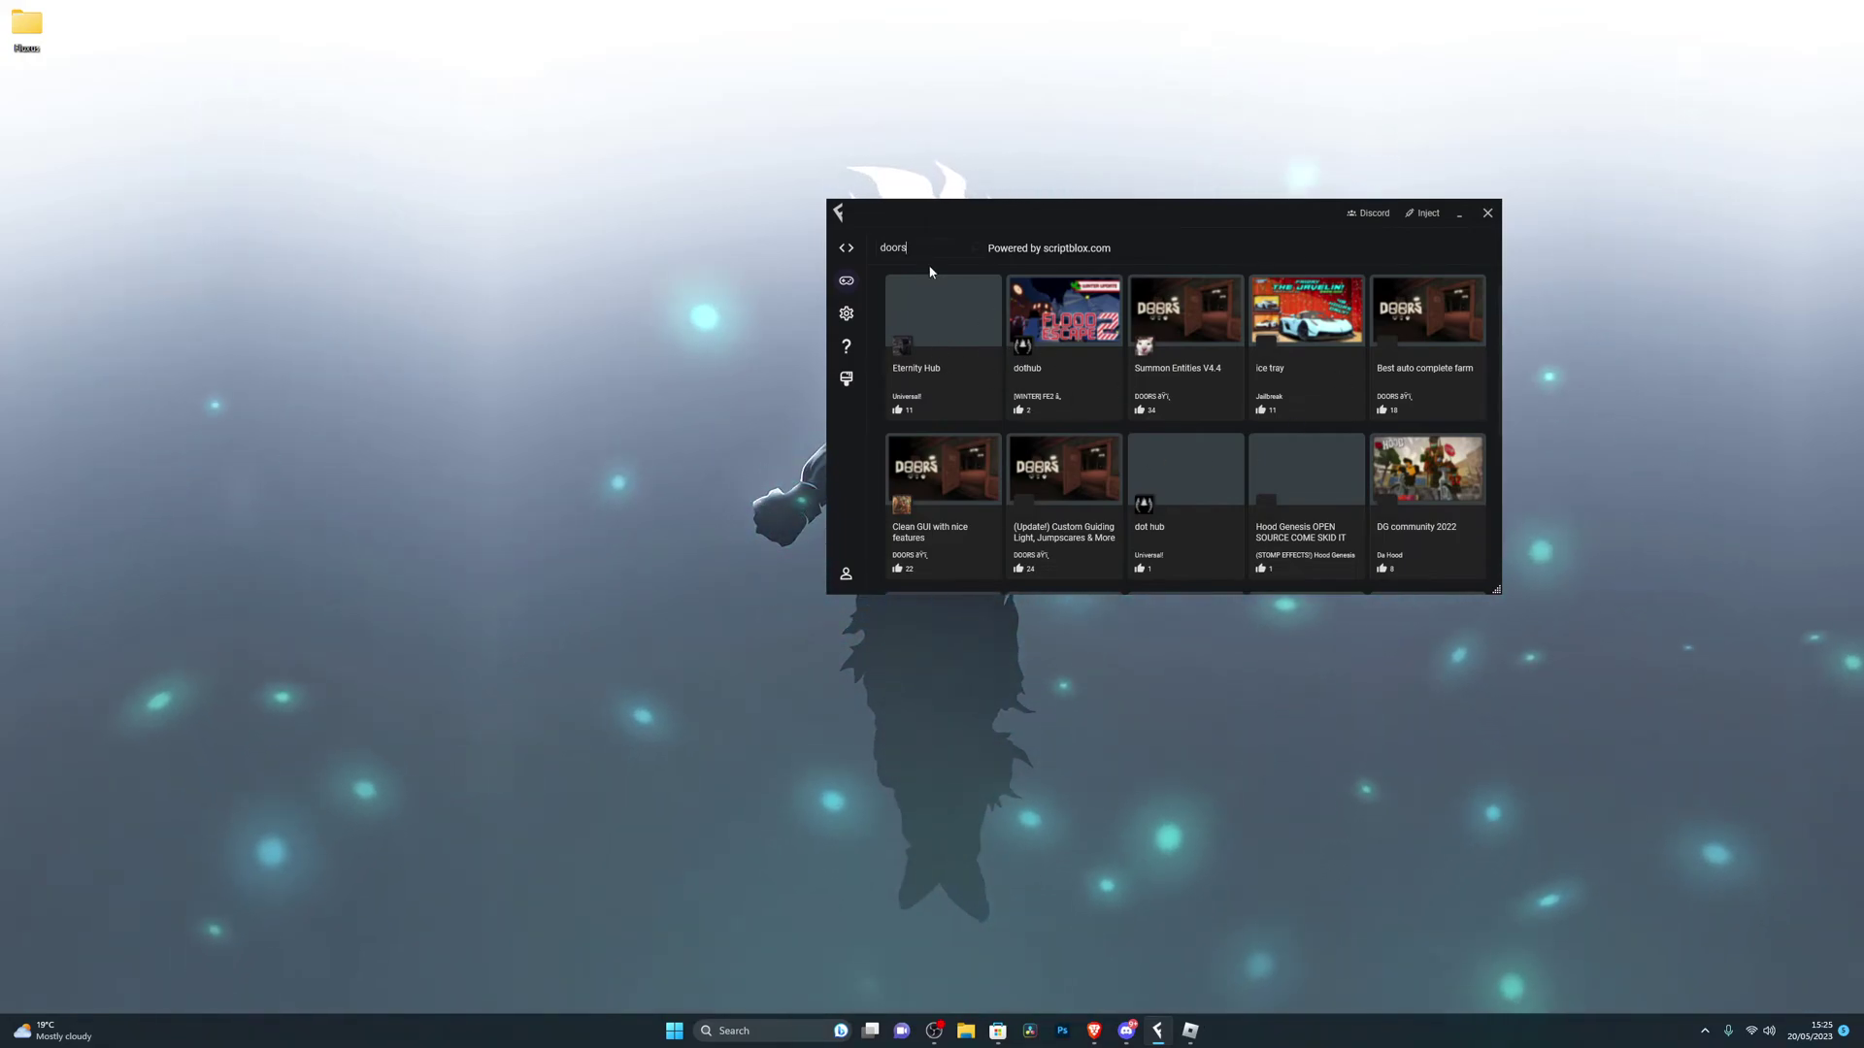
pyautogui.moveTo(923, 248); pyautogui.dragTo(754, 246)
pyautogui.press('BackSpace')
pyautogui.write('jailbreak')
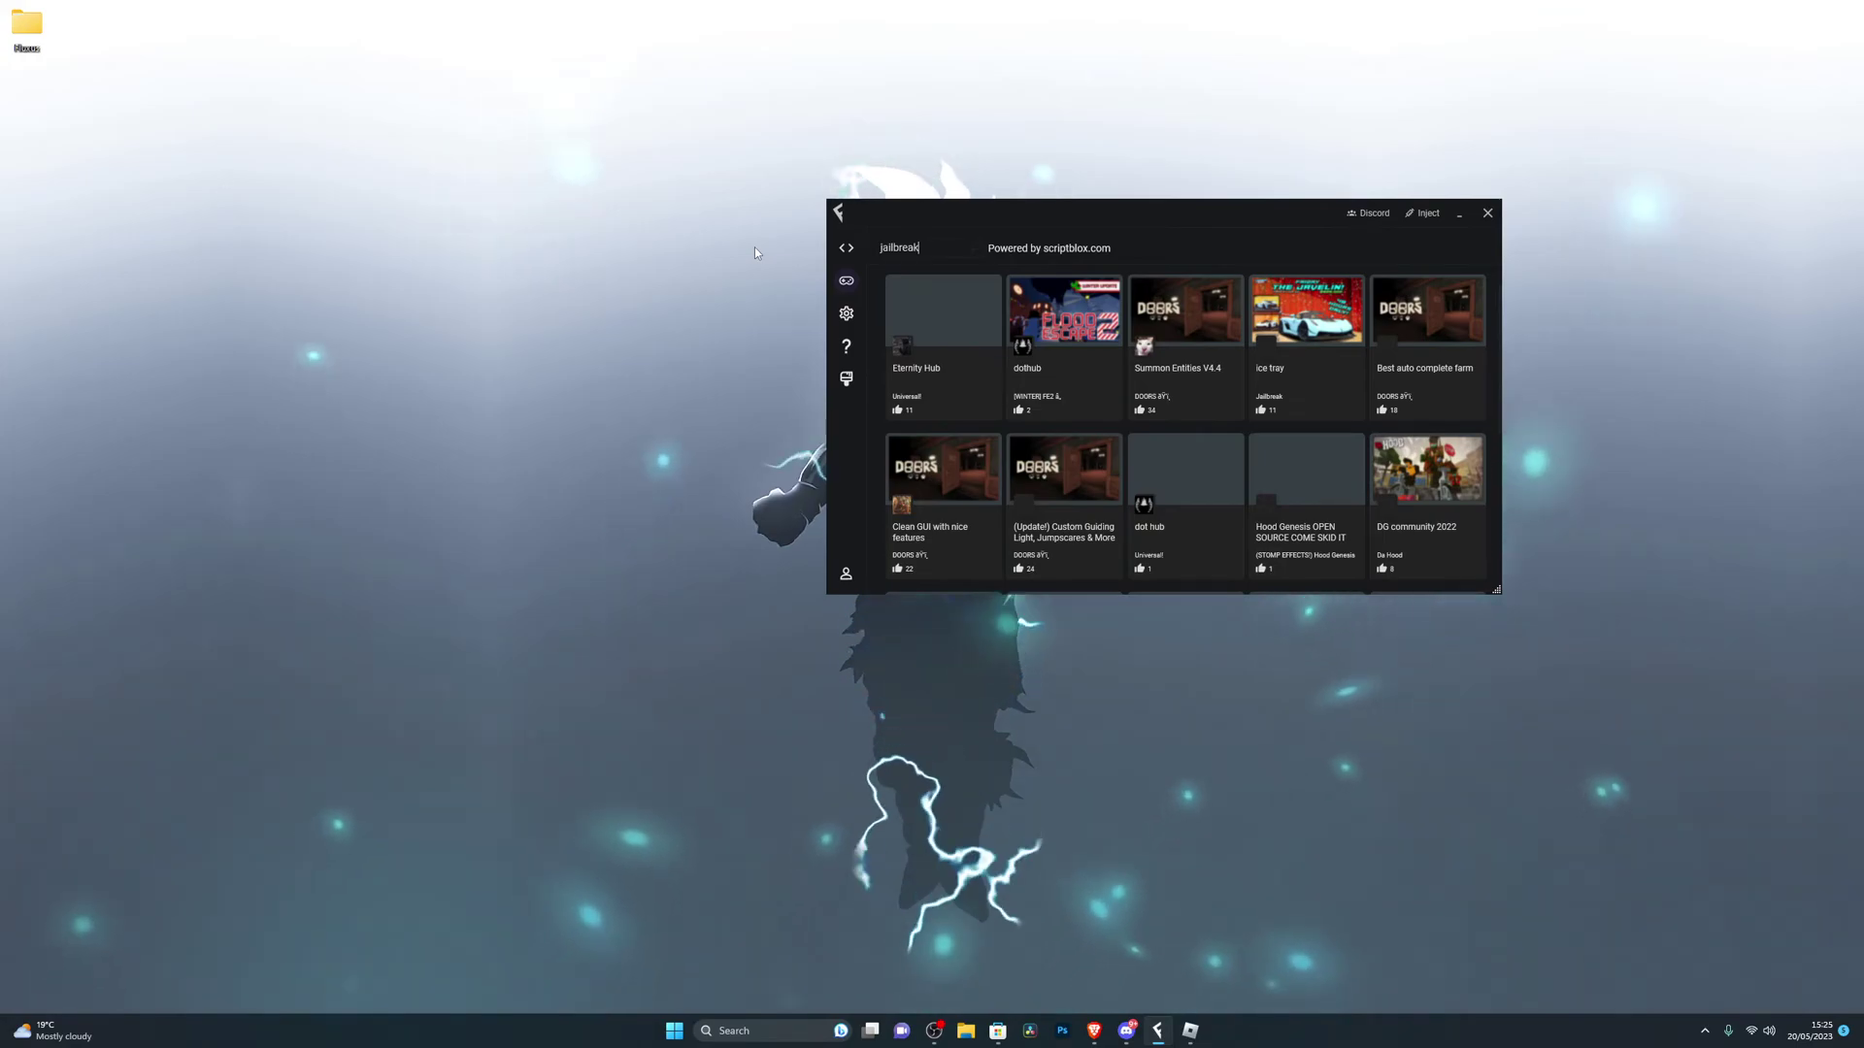
pyautogui.press('Return')
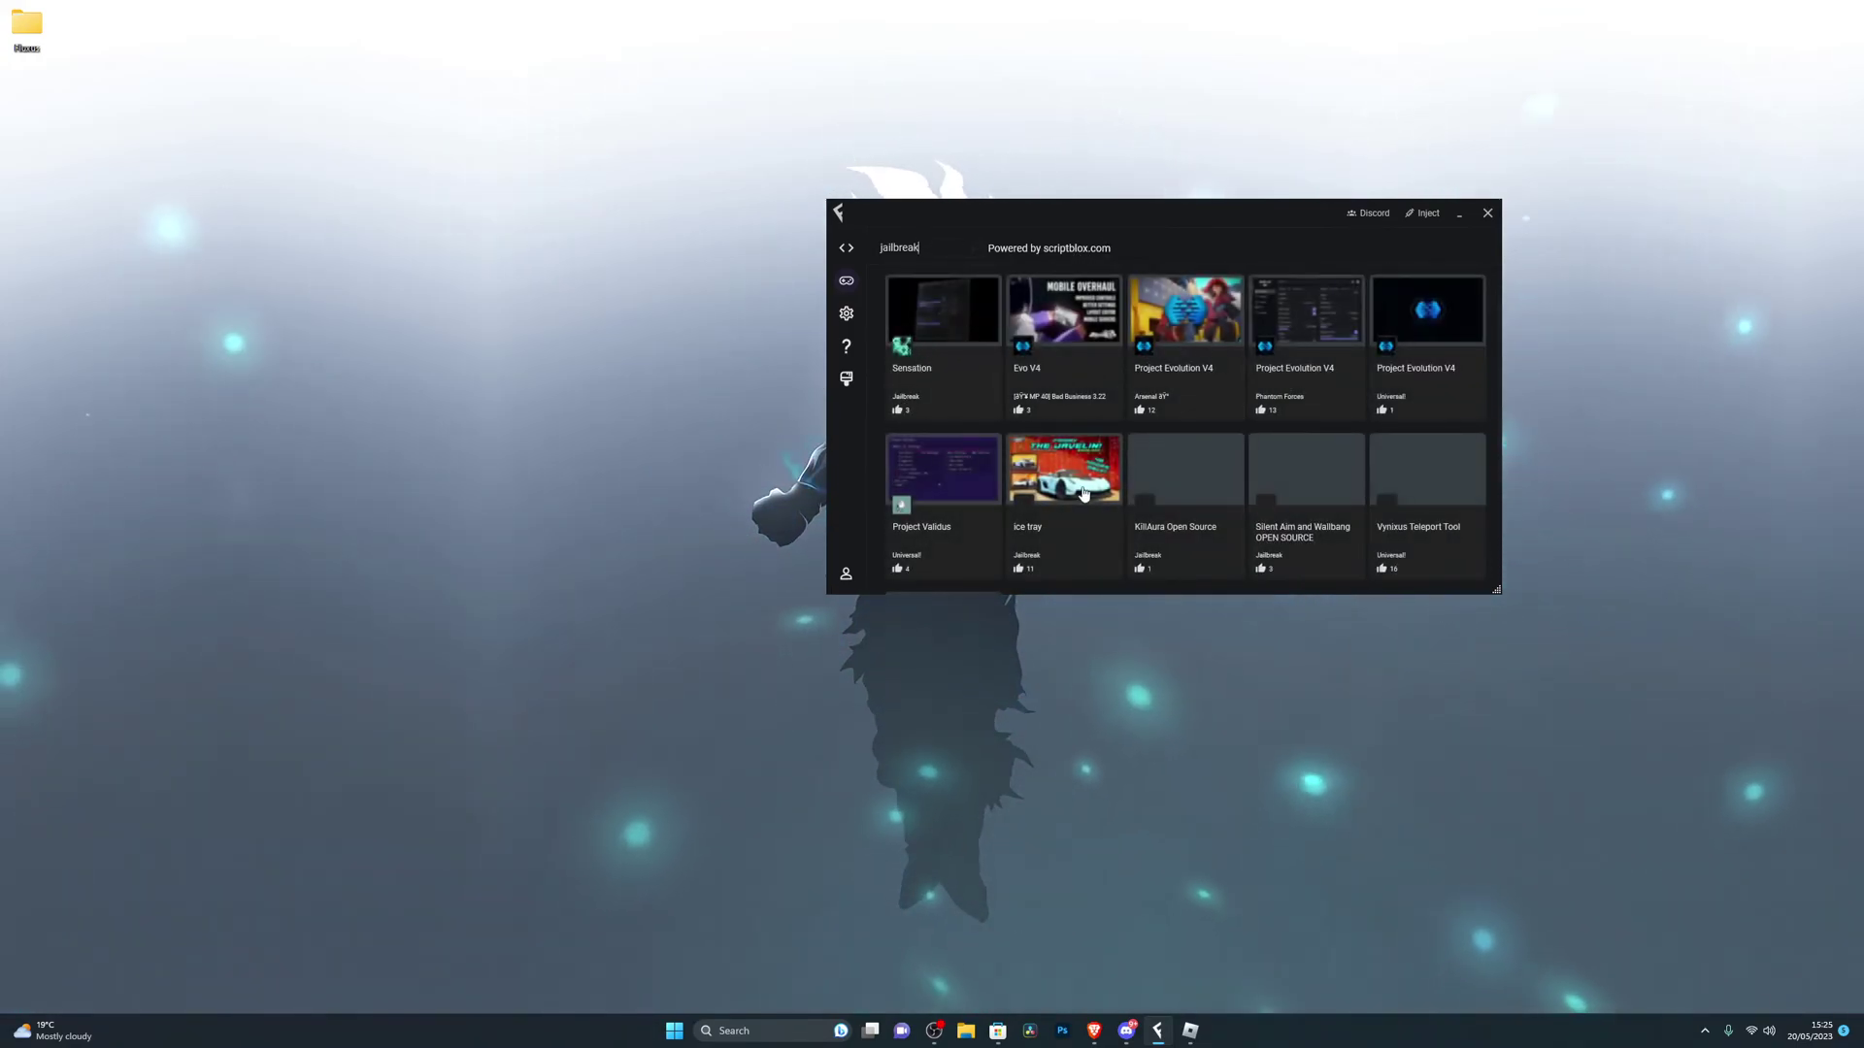
pyautogui.click(844, 311)
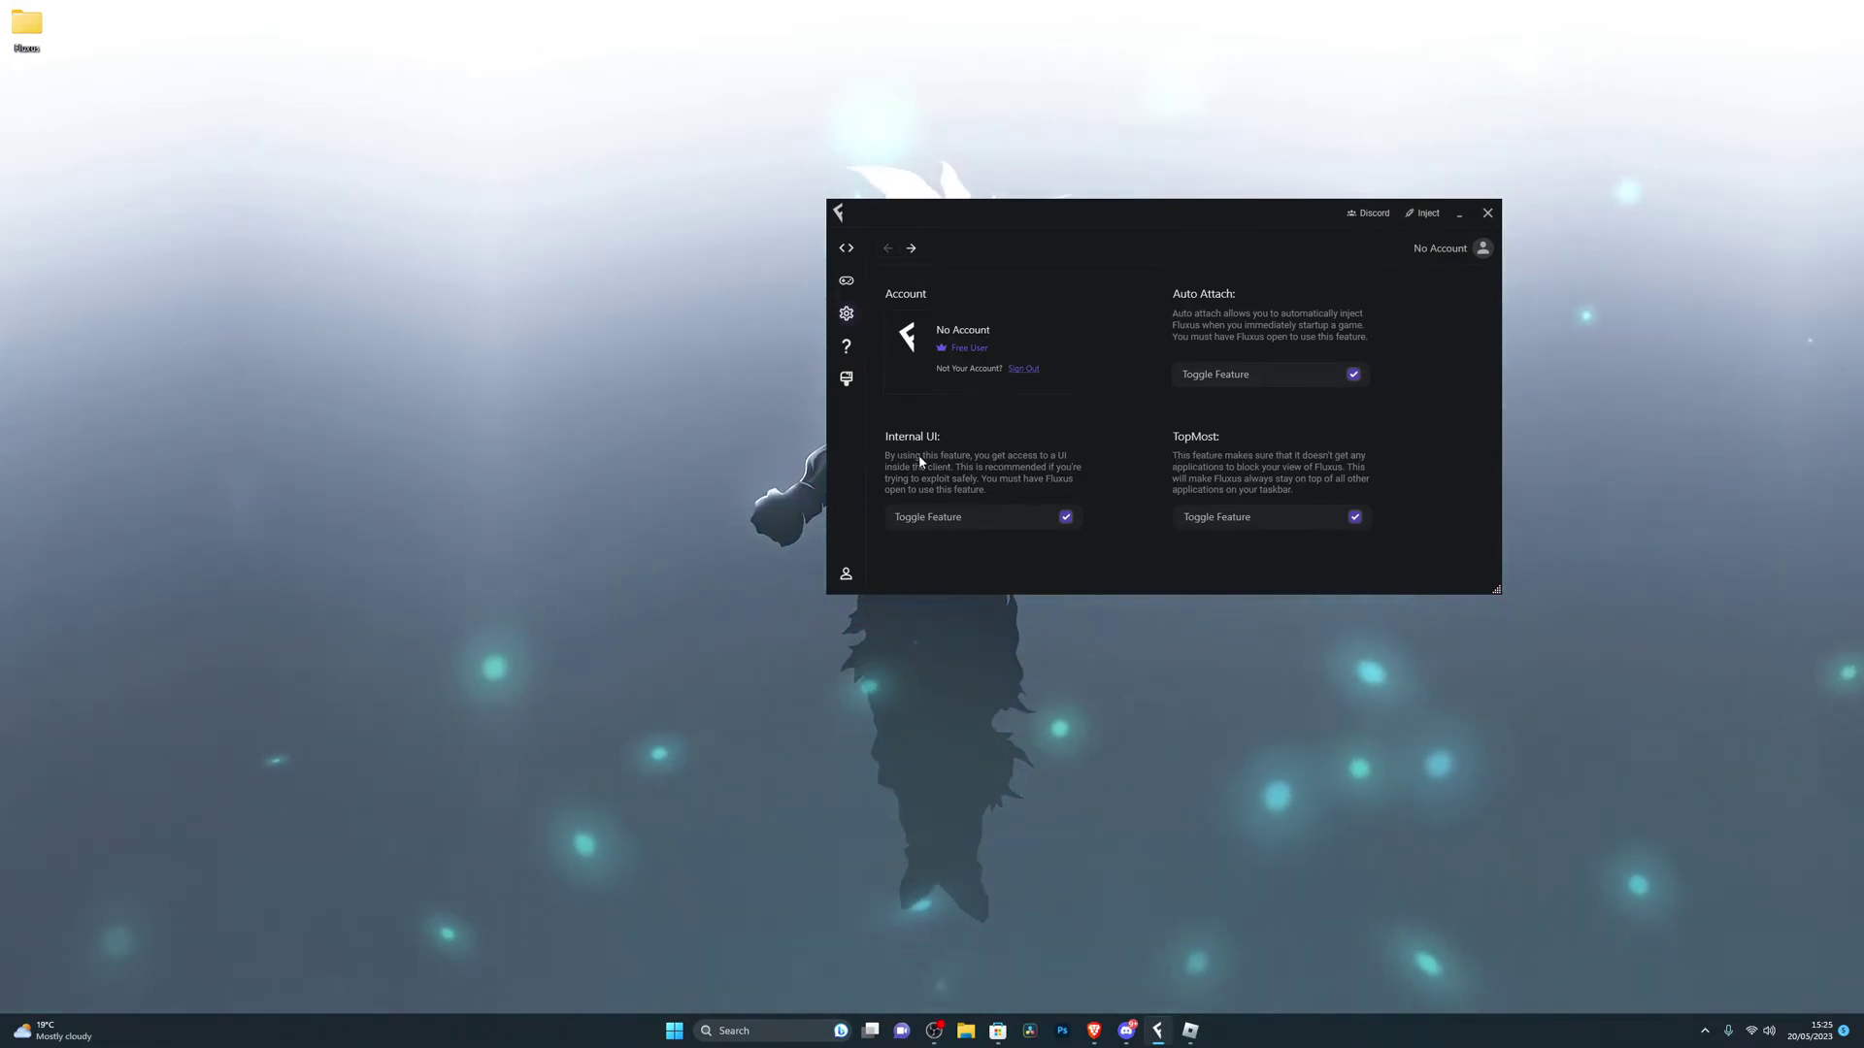
# Step: Switch Fluxus from settings back to the script editor, repositioning the window up and right
pyautogui.moveTo(1190, 215); pyautogui.dragTo(1027, 209)
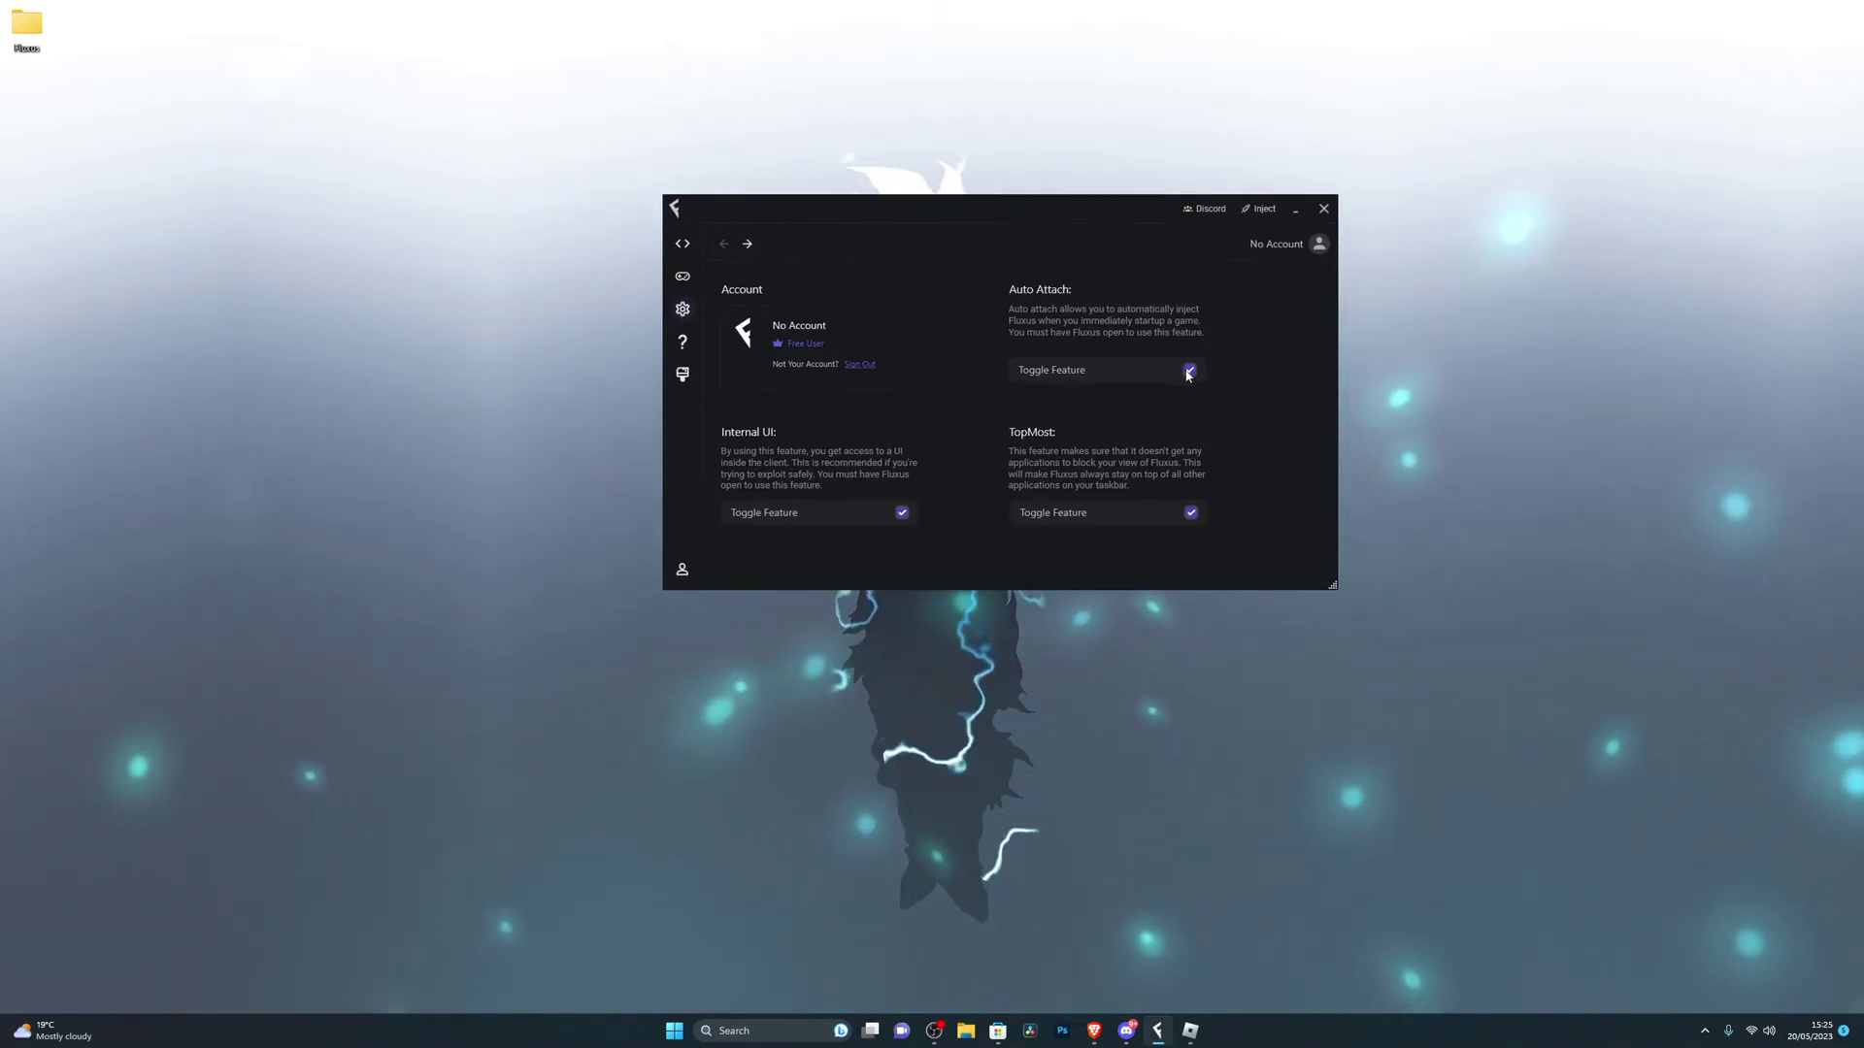
pyautogui.click(682, 244)
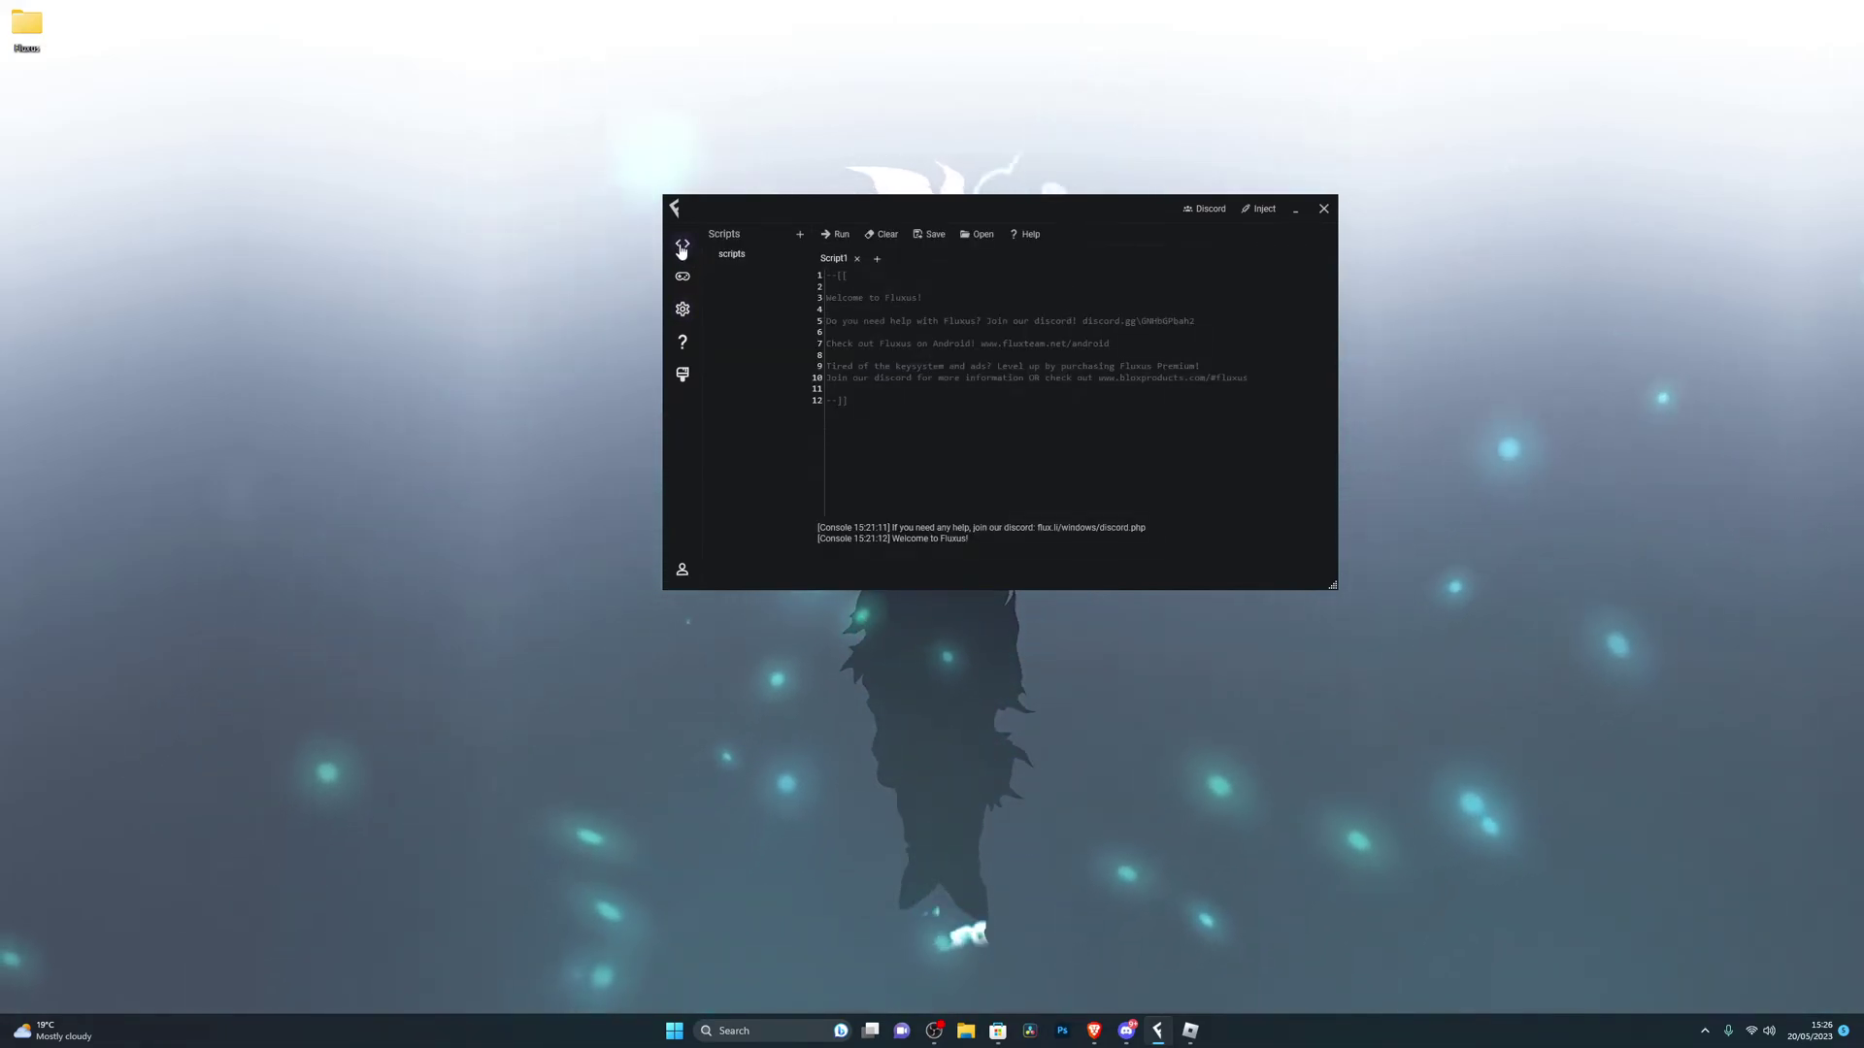
pyautogui.moveTo(1108, 215); pyautogui.dragTo(1327, 168)
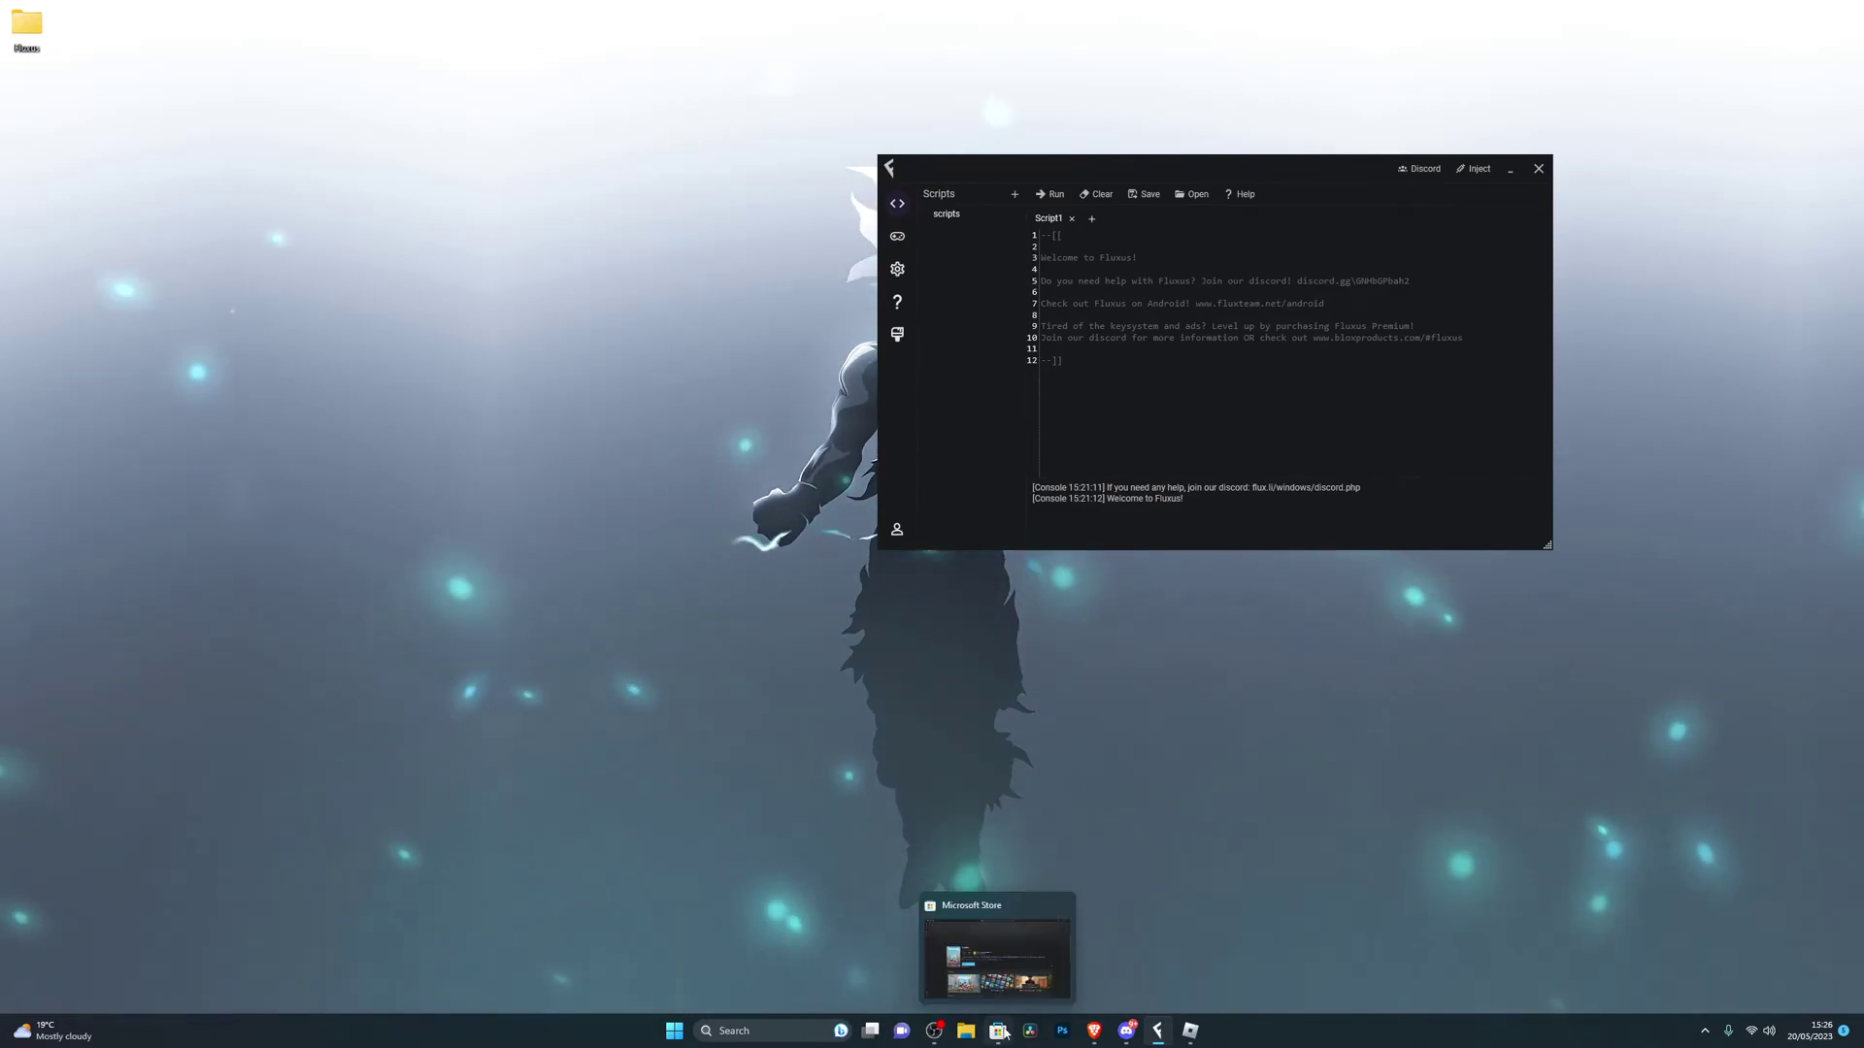
# Step: Open Microsoft Store from Start, search 'roblox', and launch Roblox from its product page
pyautogui.click(674, 1031)
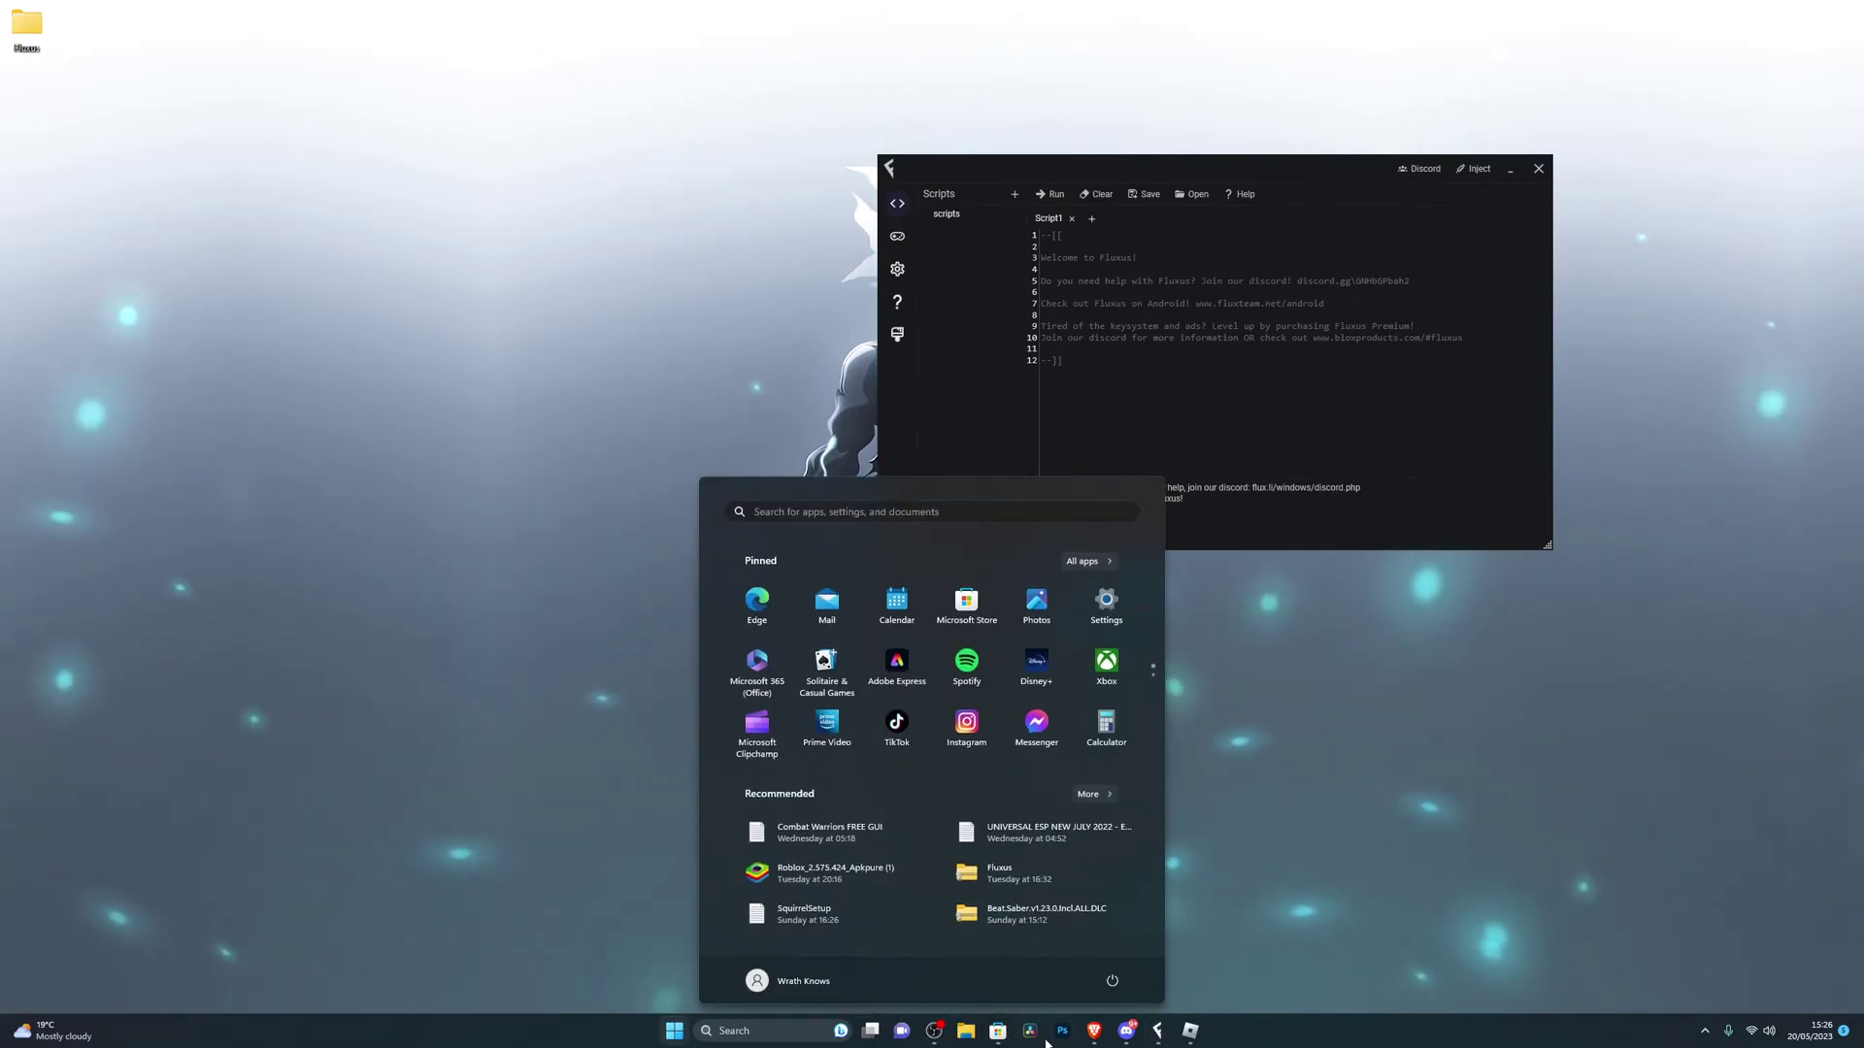
pyautogui.write('m')
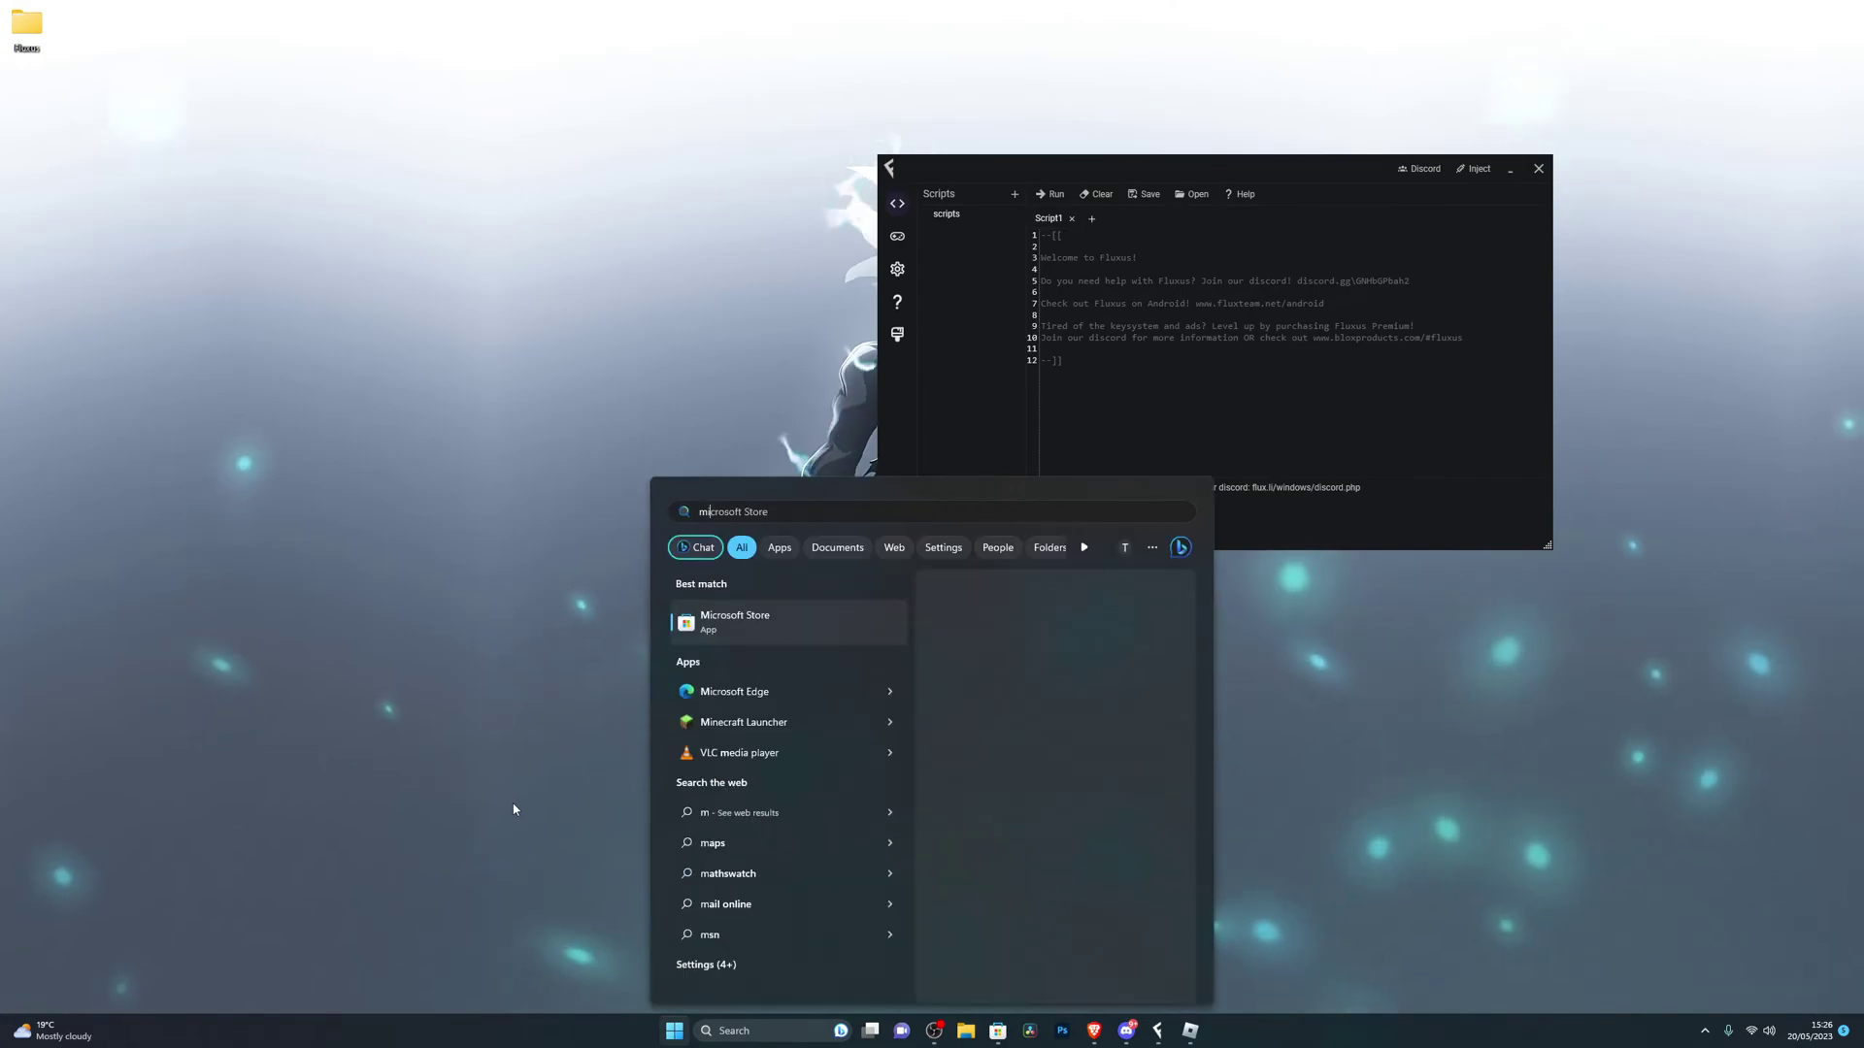
pyautogui.write('icomicrosoft store')
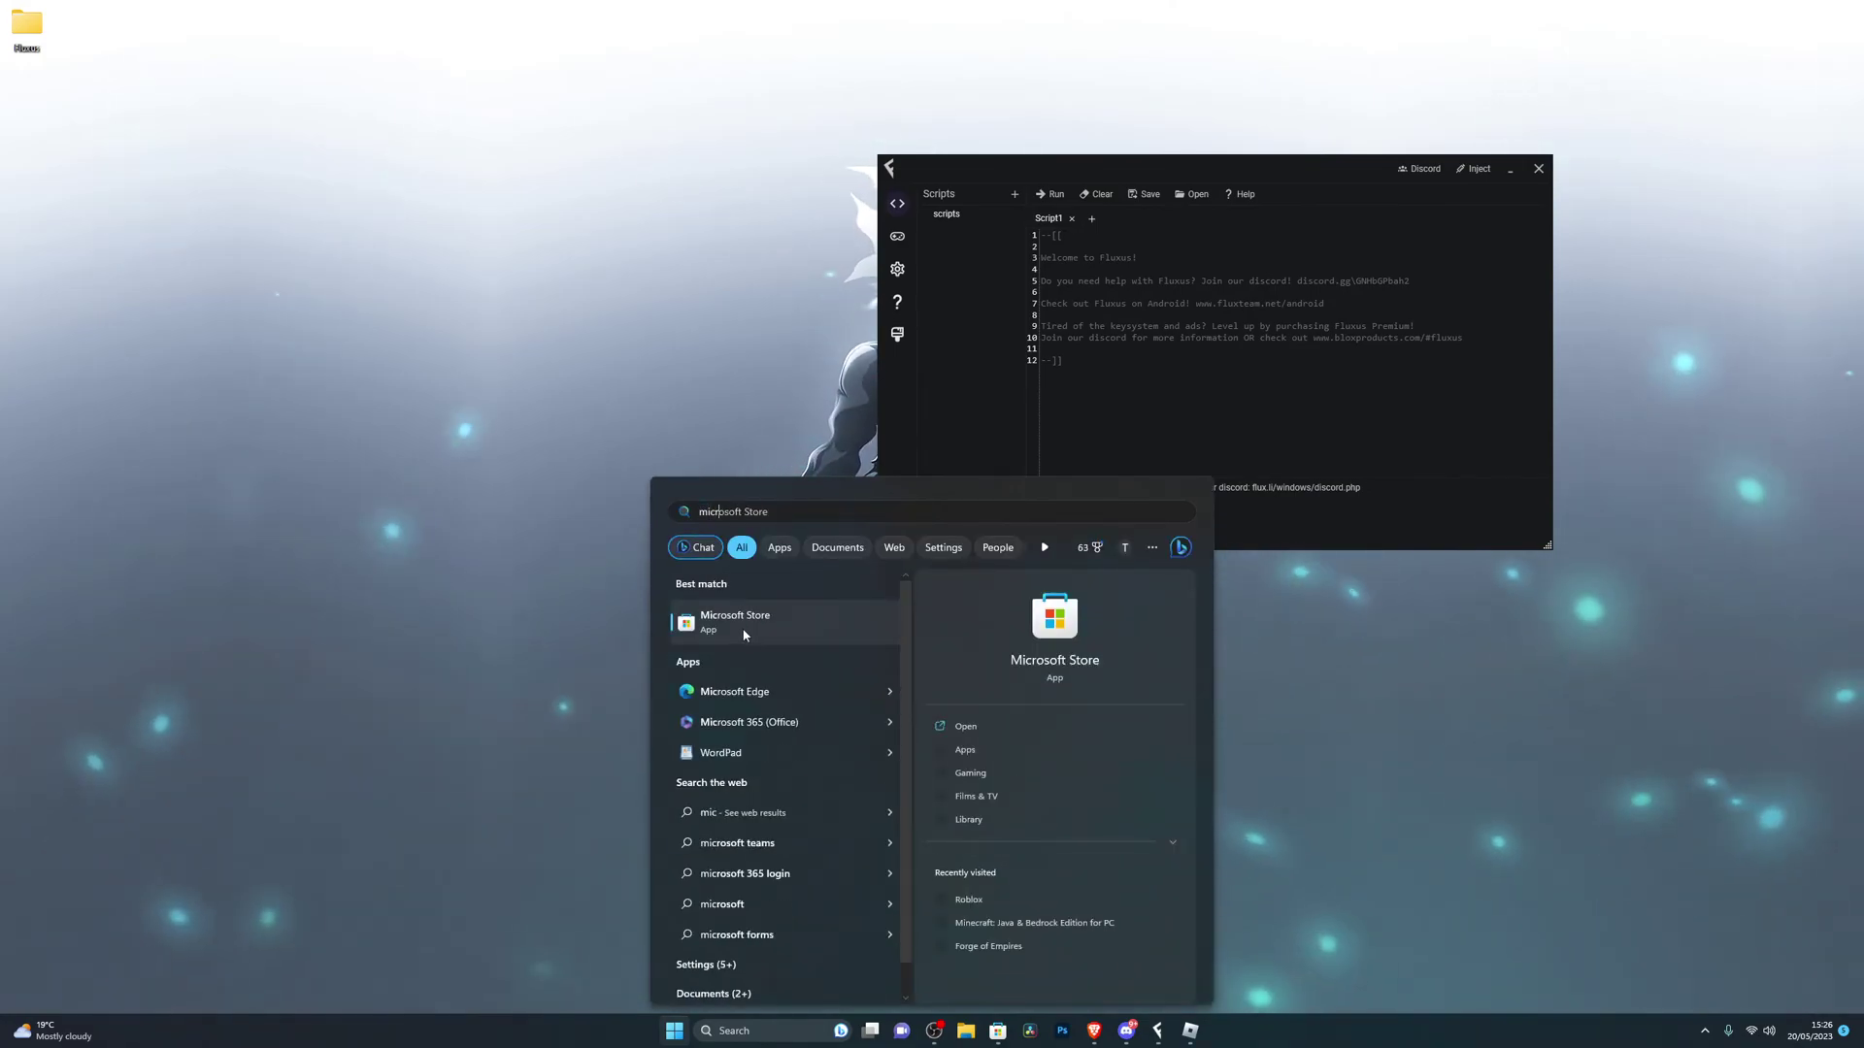
pyautogui.click(767, 617)
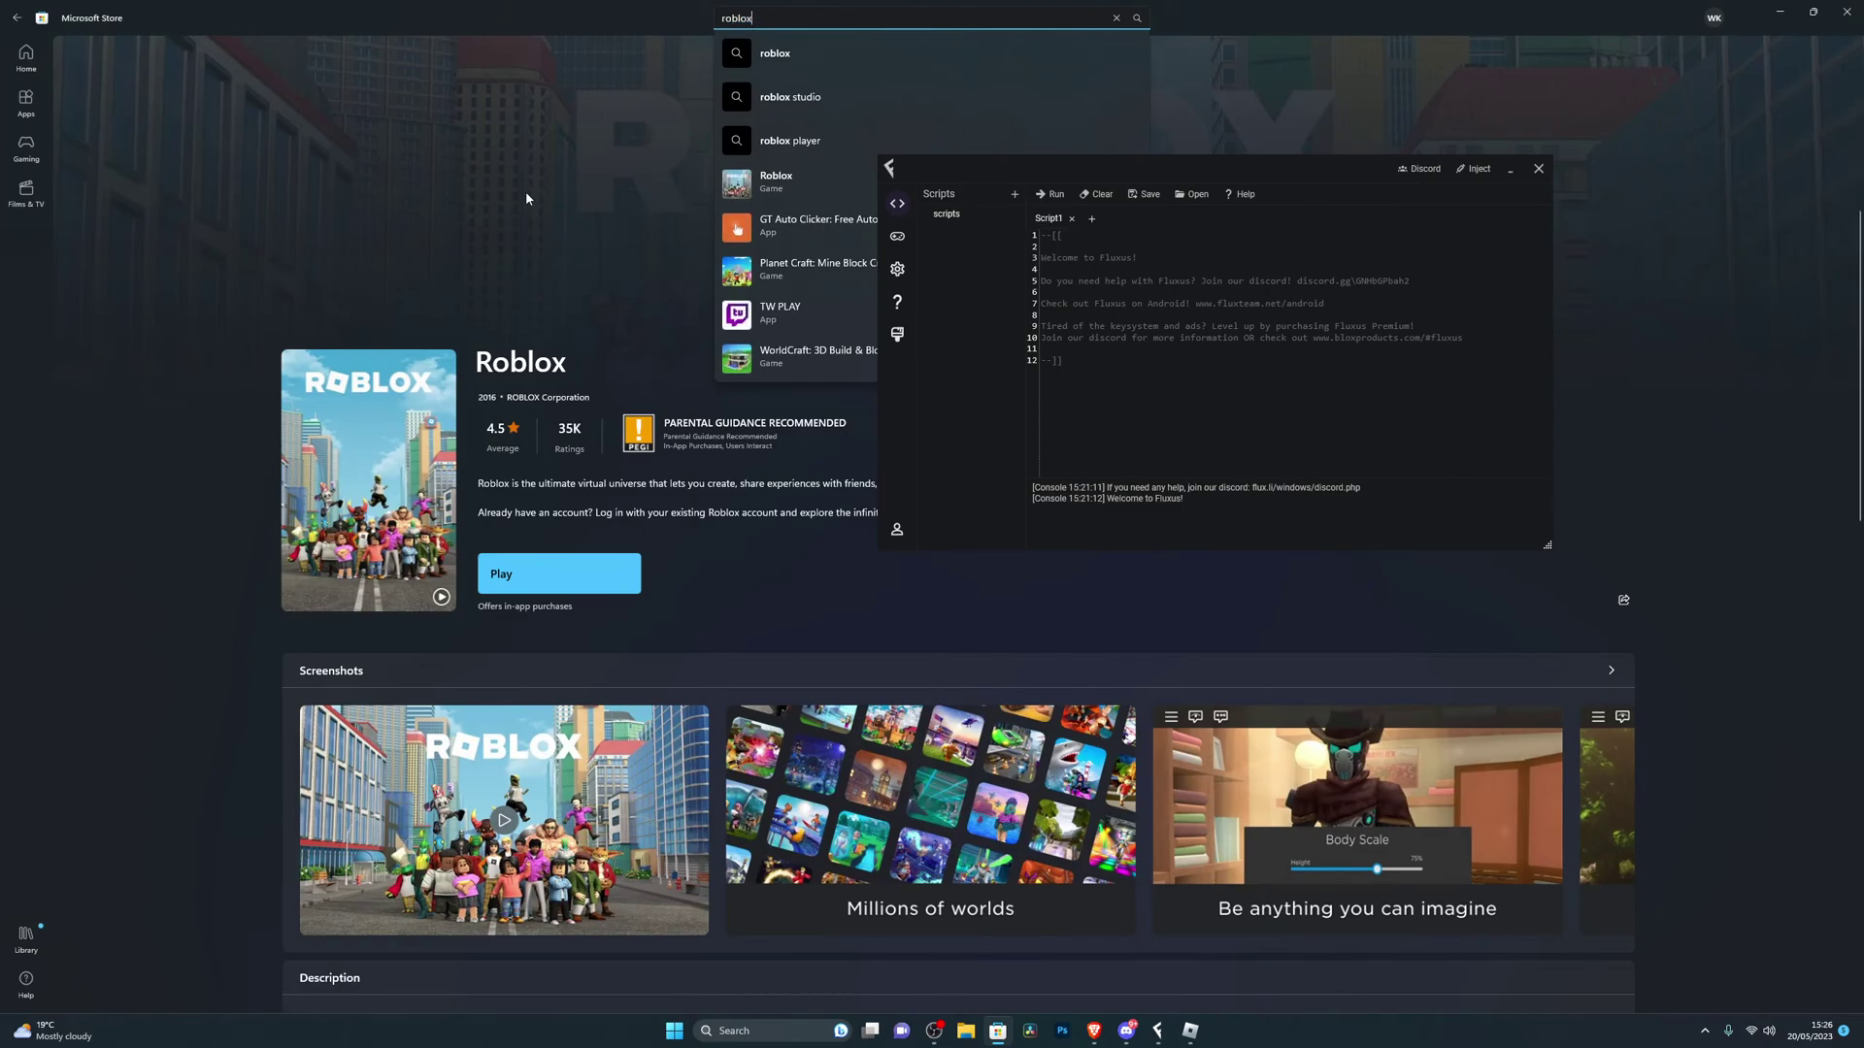
pyautogui.press('Return')
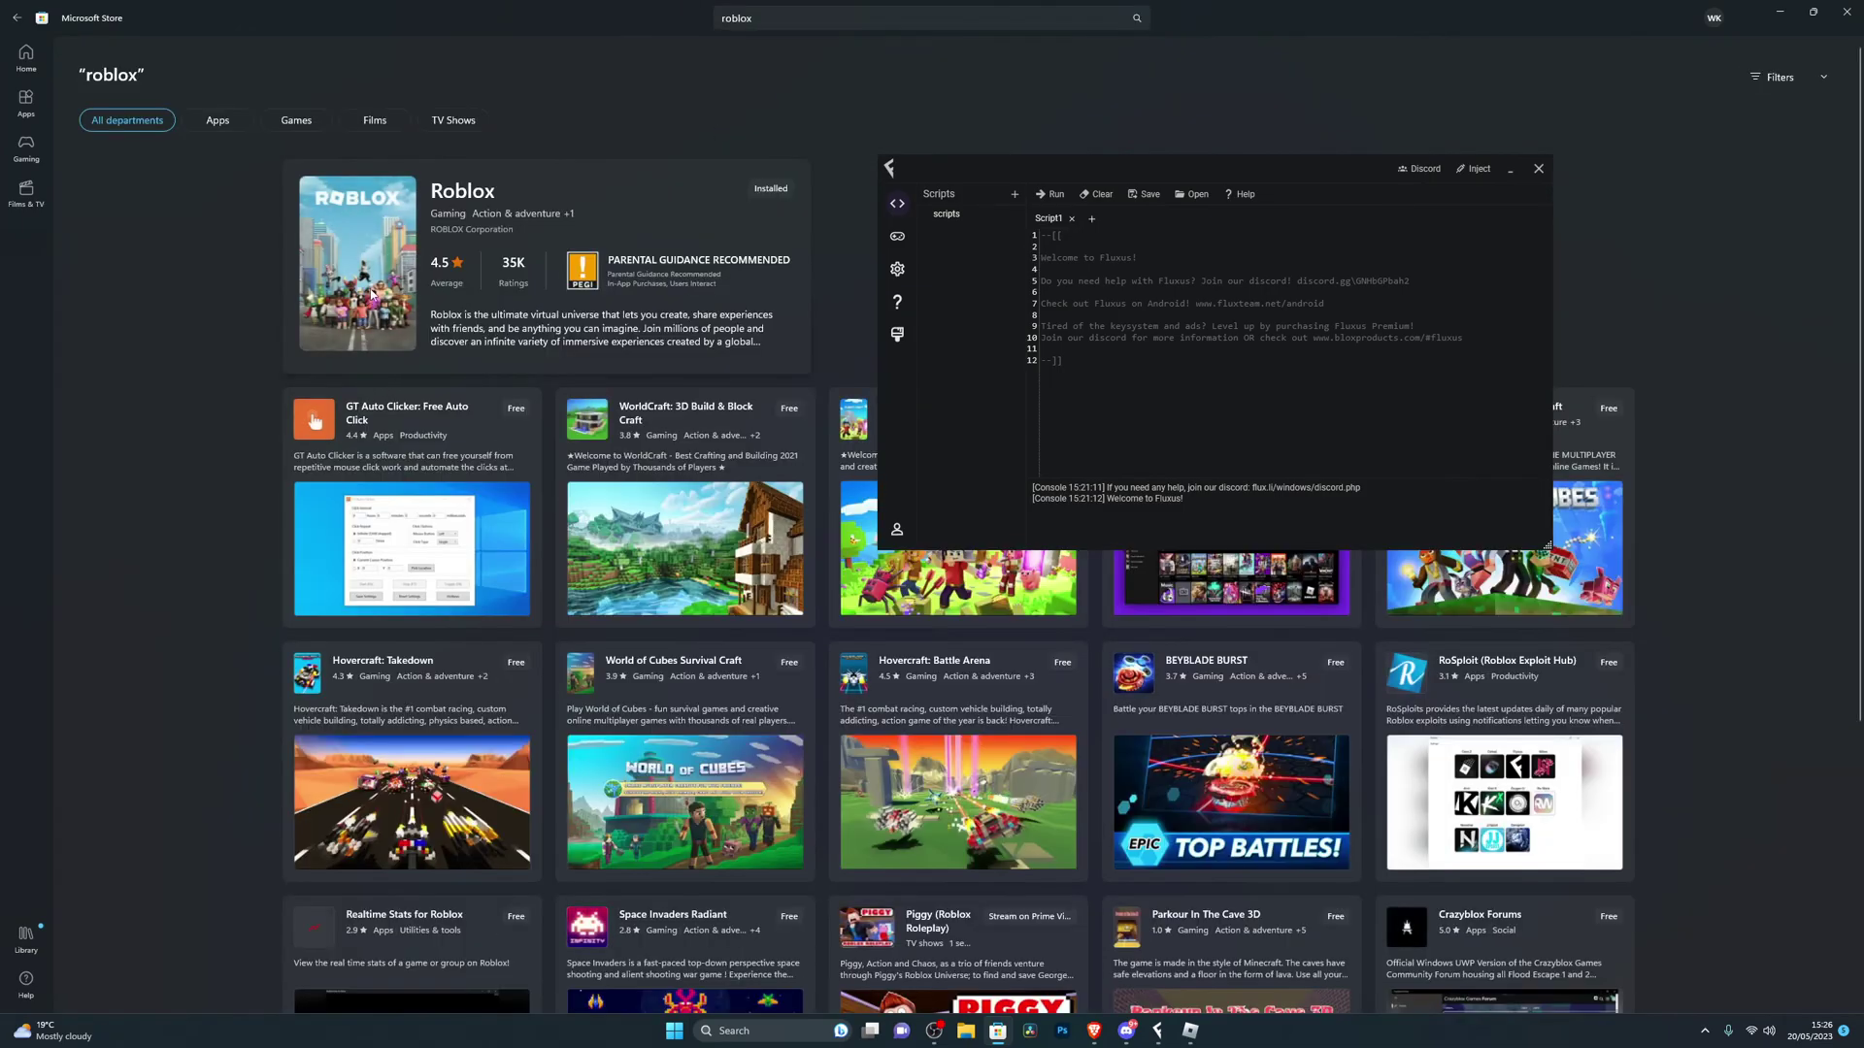
pyautogui.click(372, 294)
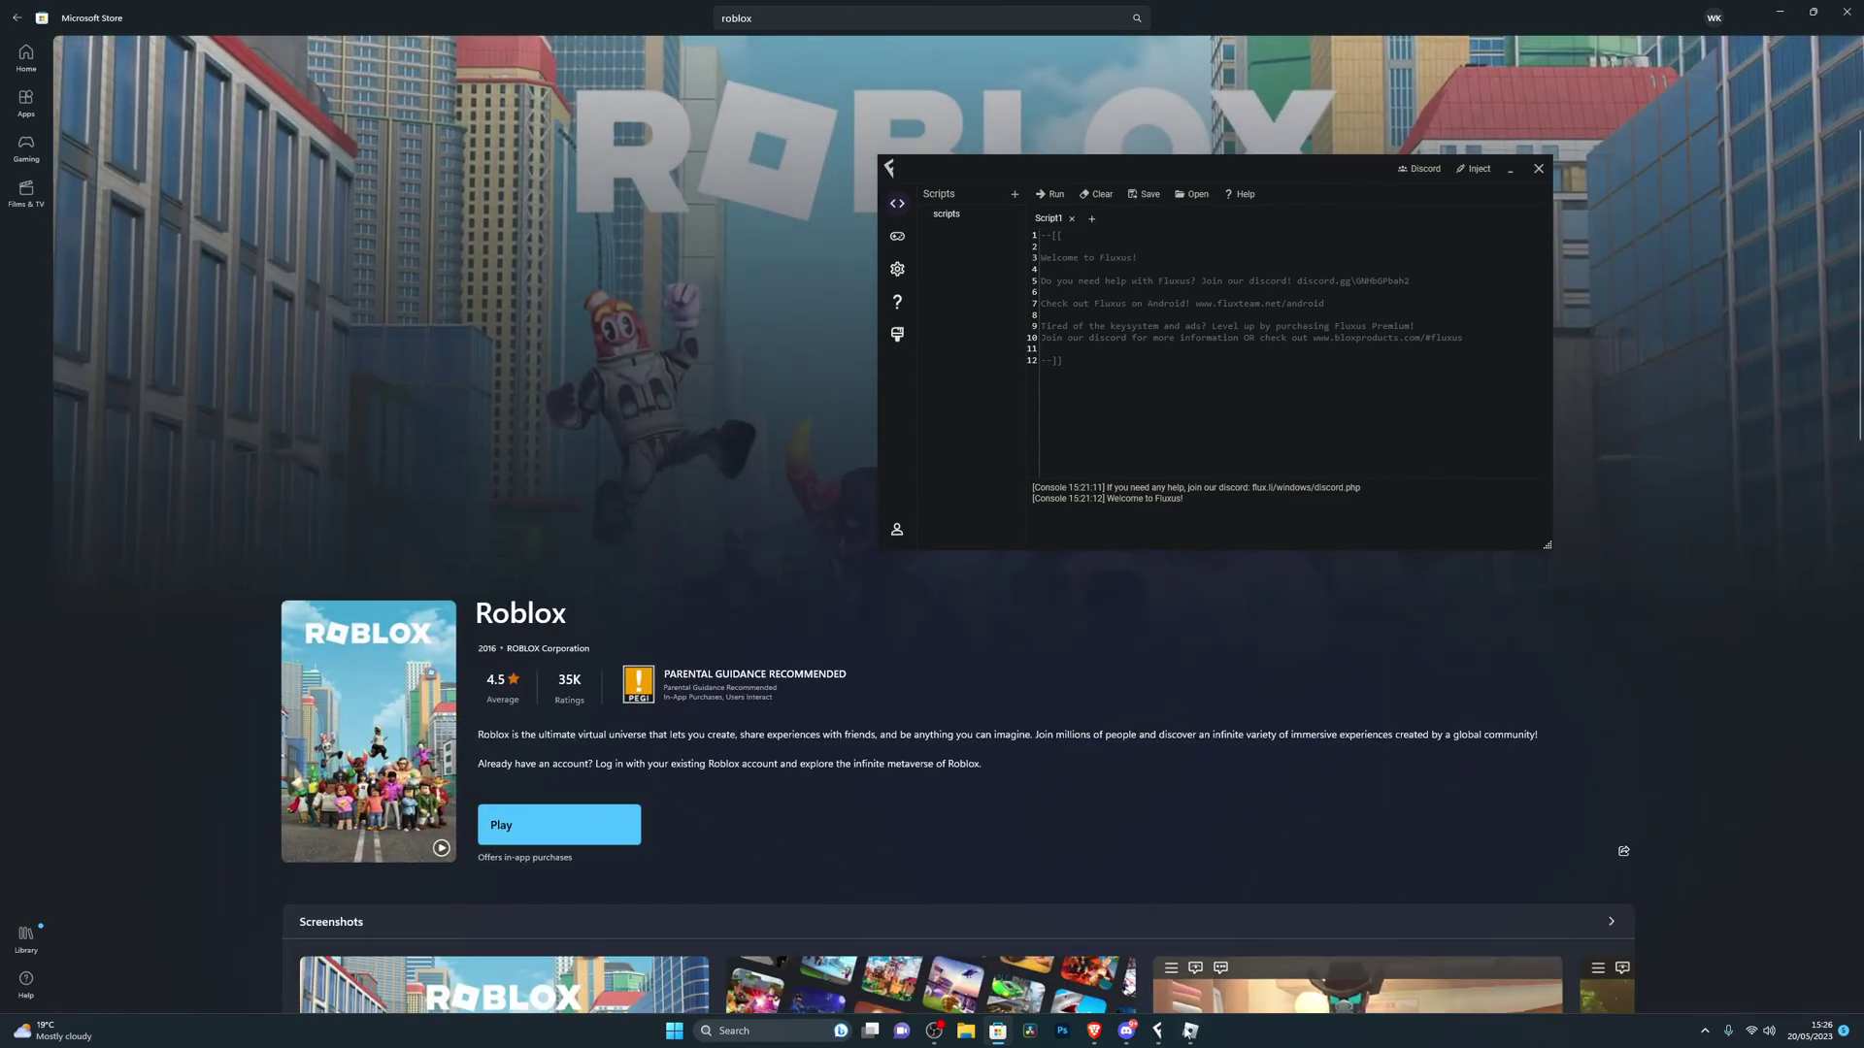
pyautogui.click(1188, 1031)
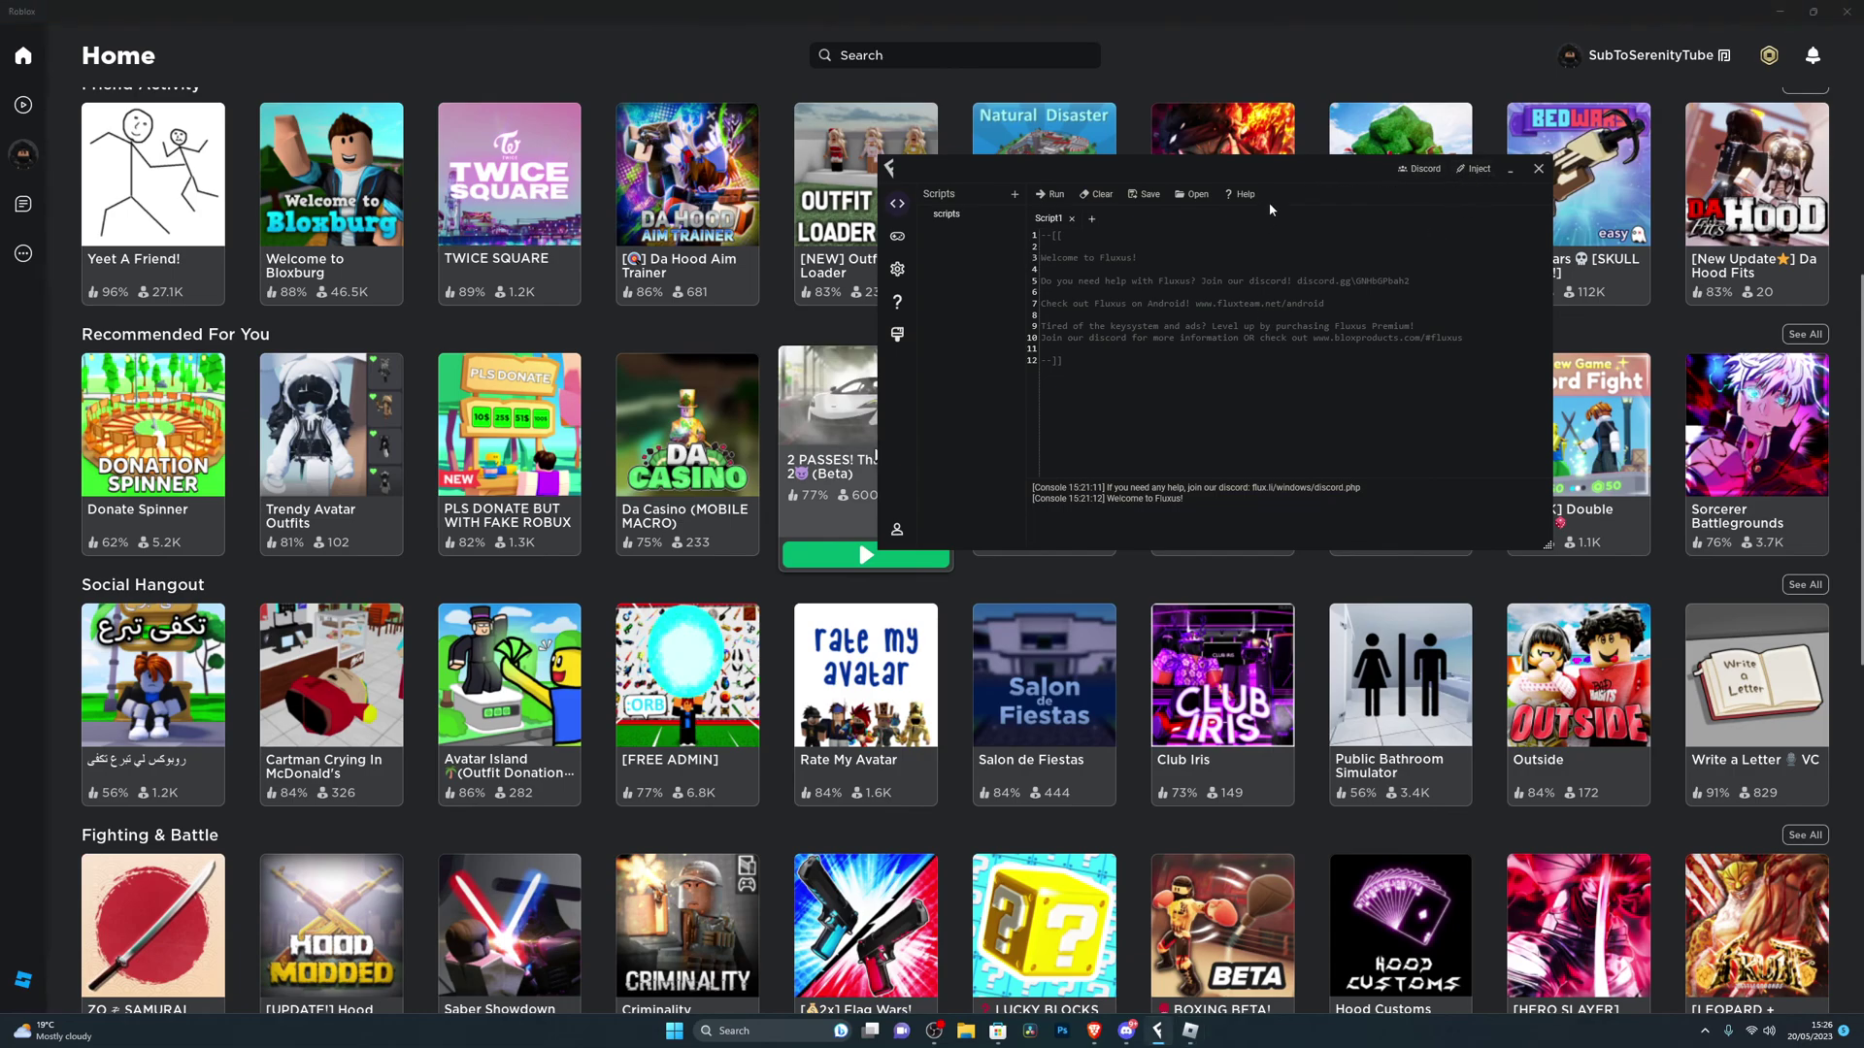
# Step: Move Fluxus off the game tiles, play The Floor Is LAVA, and reposition Fluxus over the game
pyautogui.moveTo(1267, 202); pyautogui.dragTo(1409, 352)
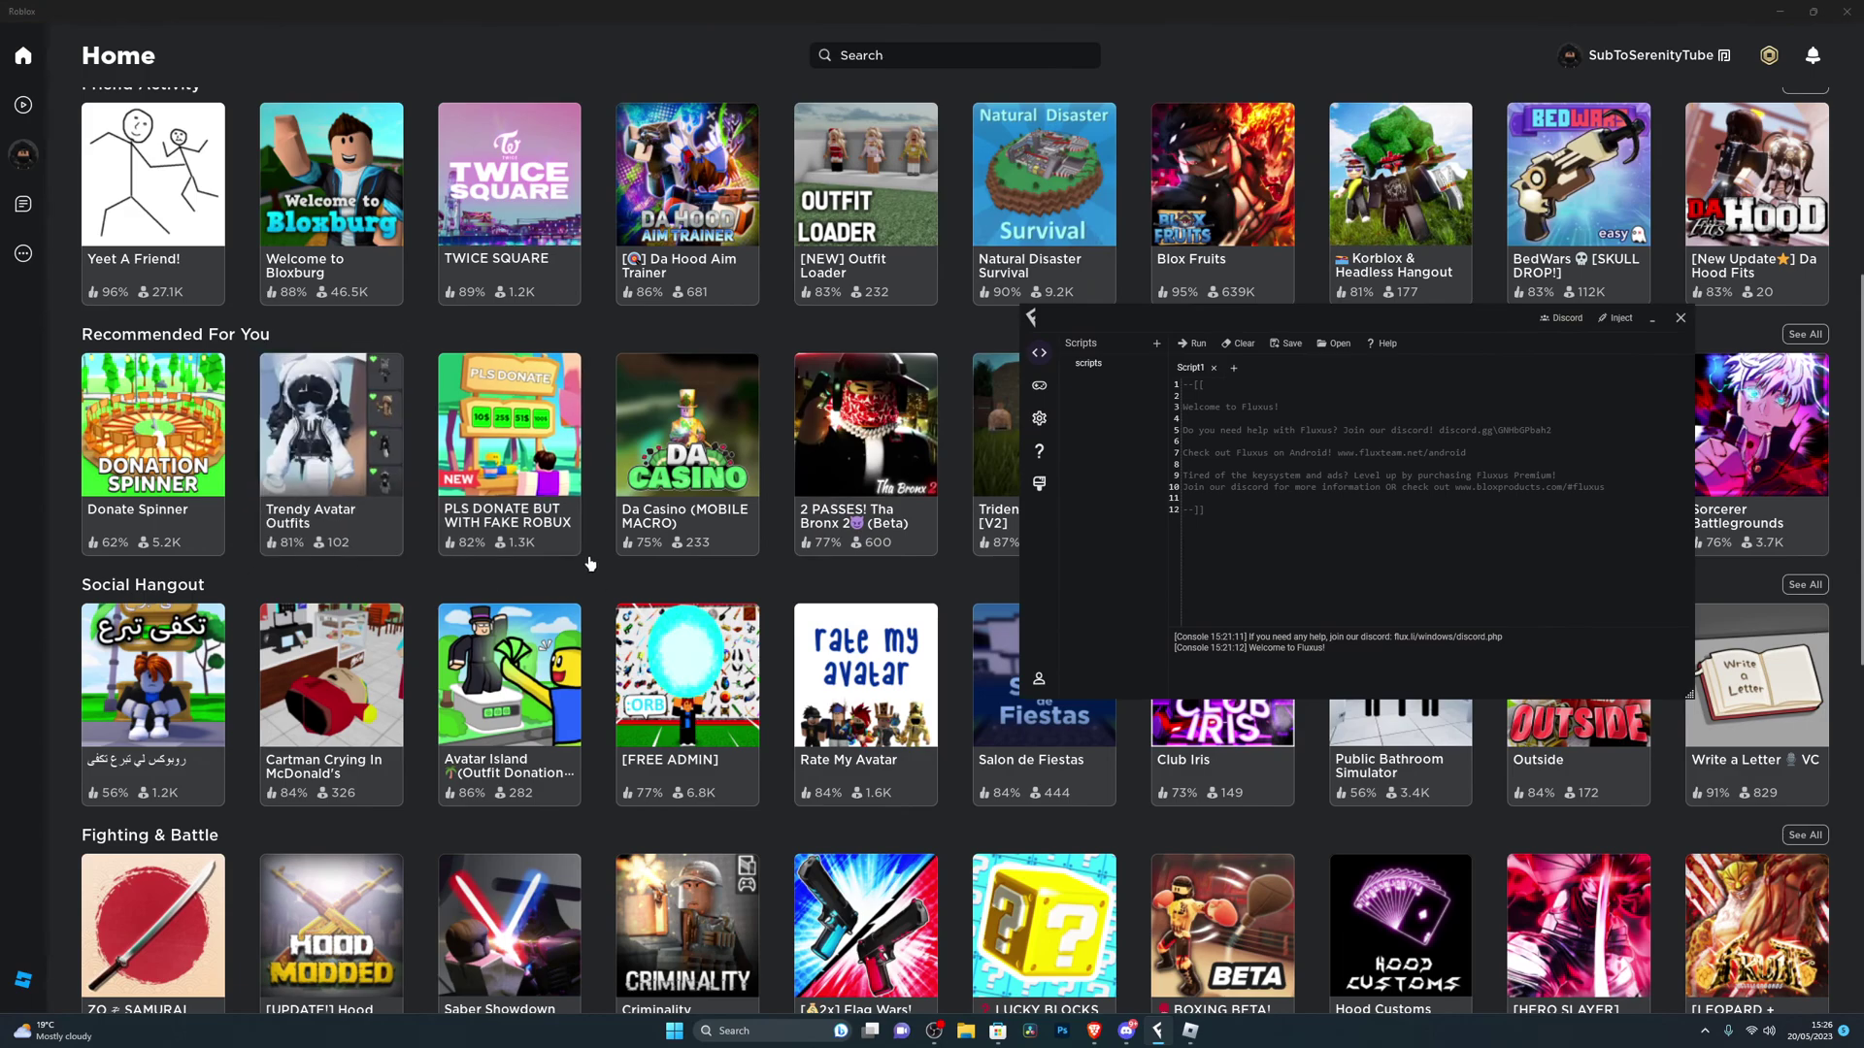
pyautogui.scroll(3, 251, 327)
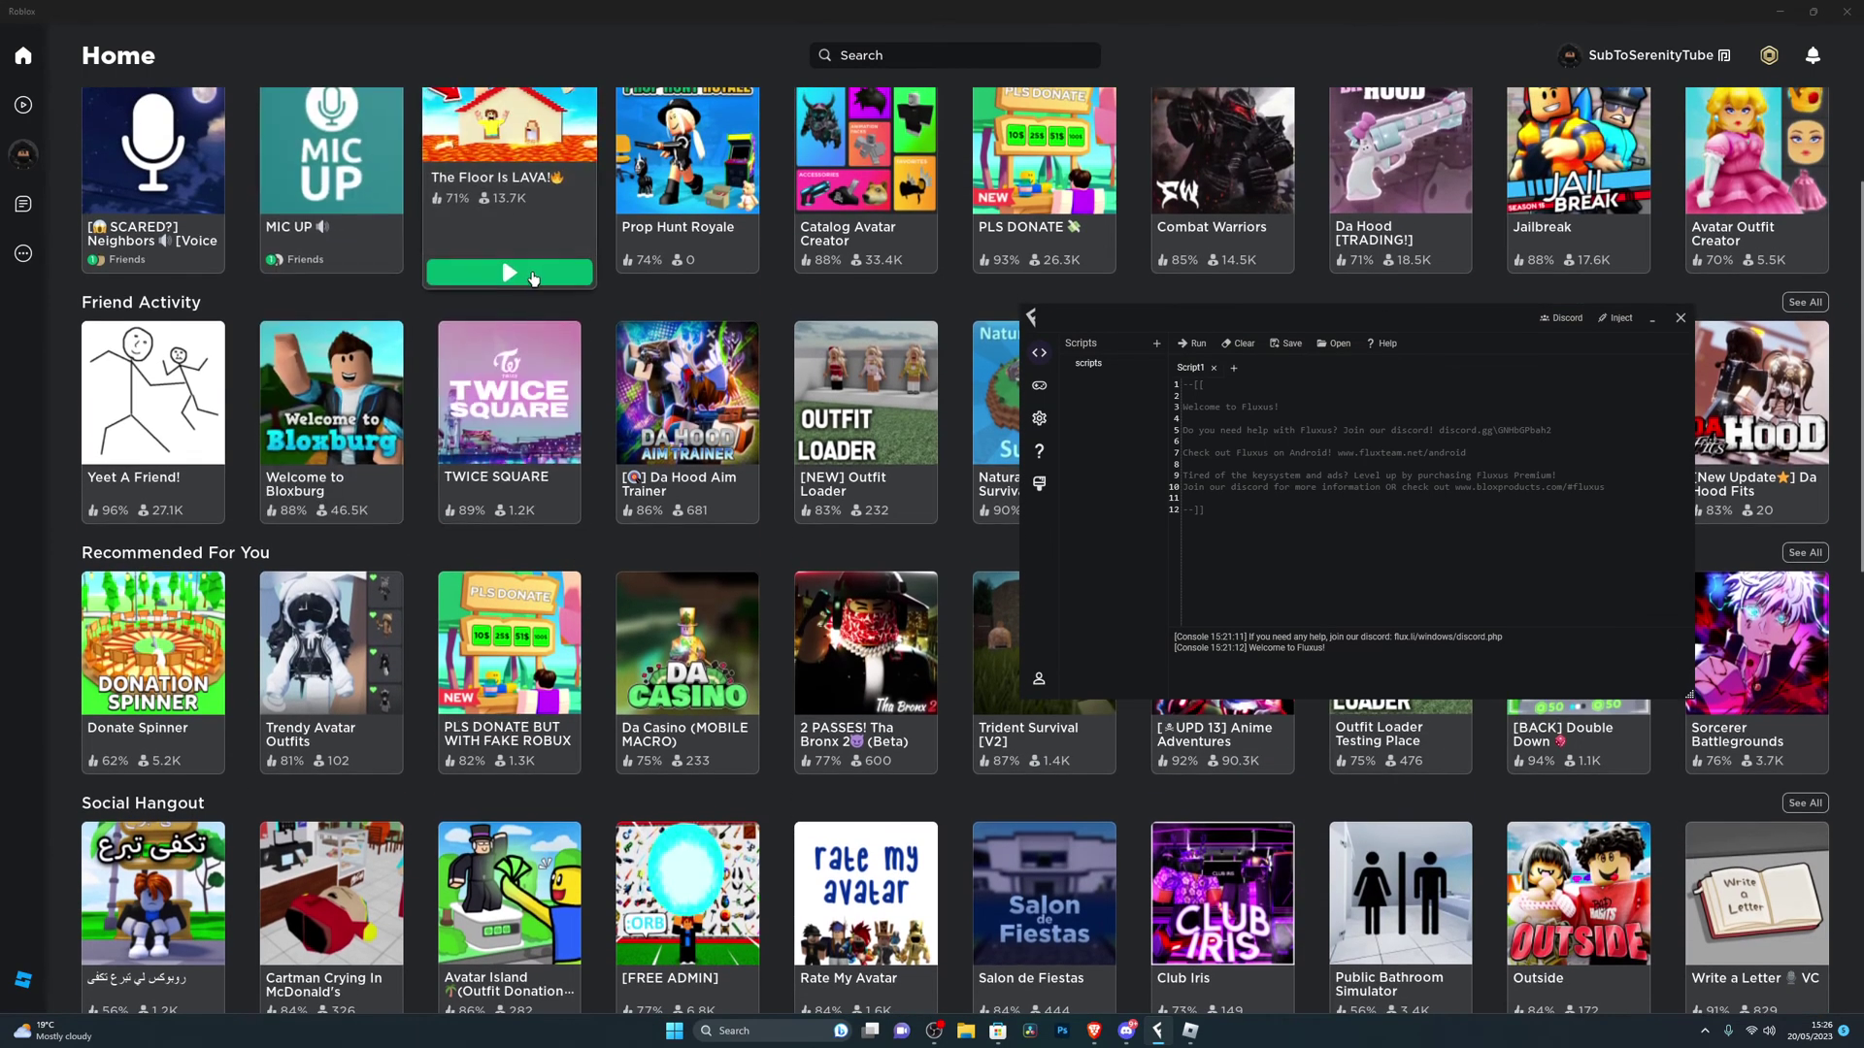
pyautogui.click(533, 278)
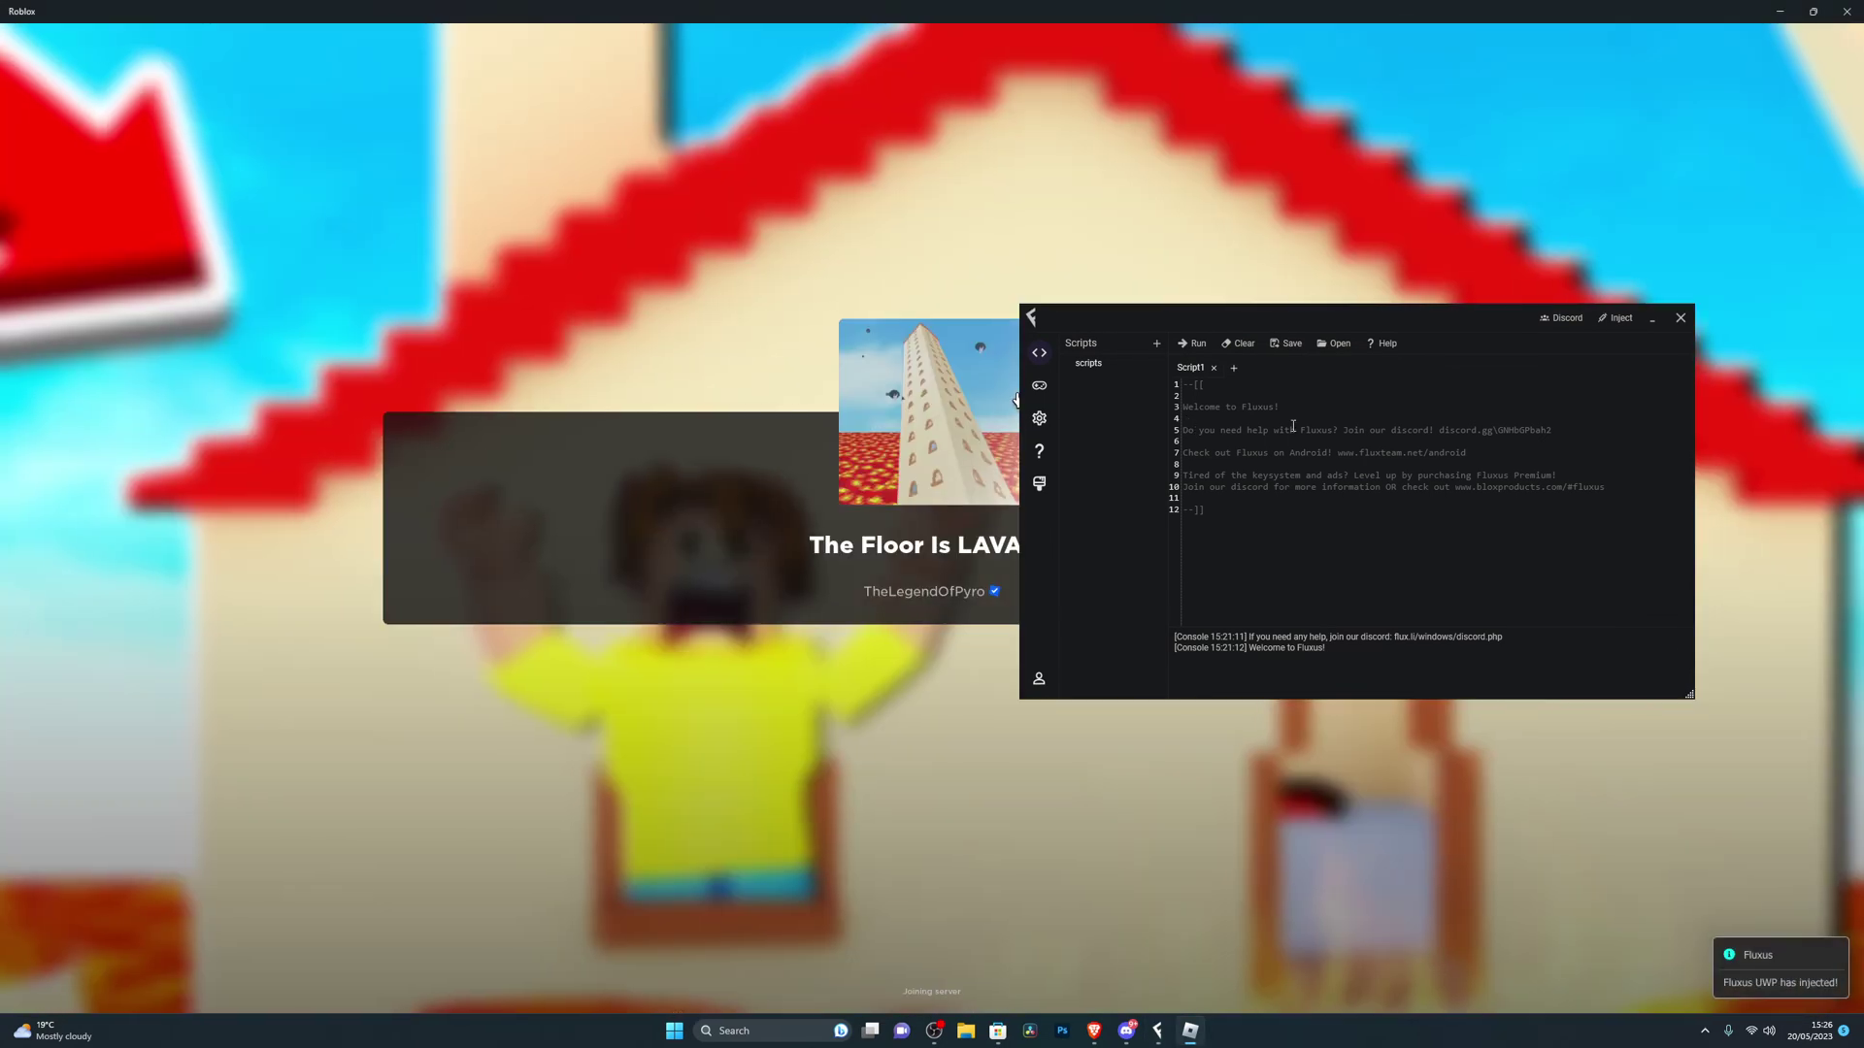
pyautogui.moveTo(1312, 335); pyautogui.dragTo(893, 308)
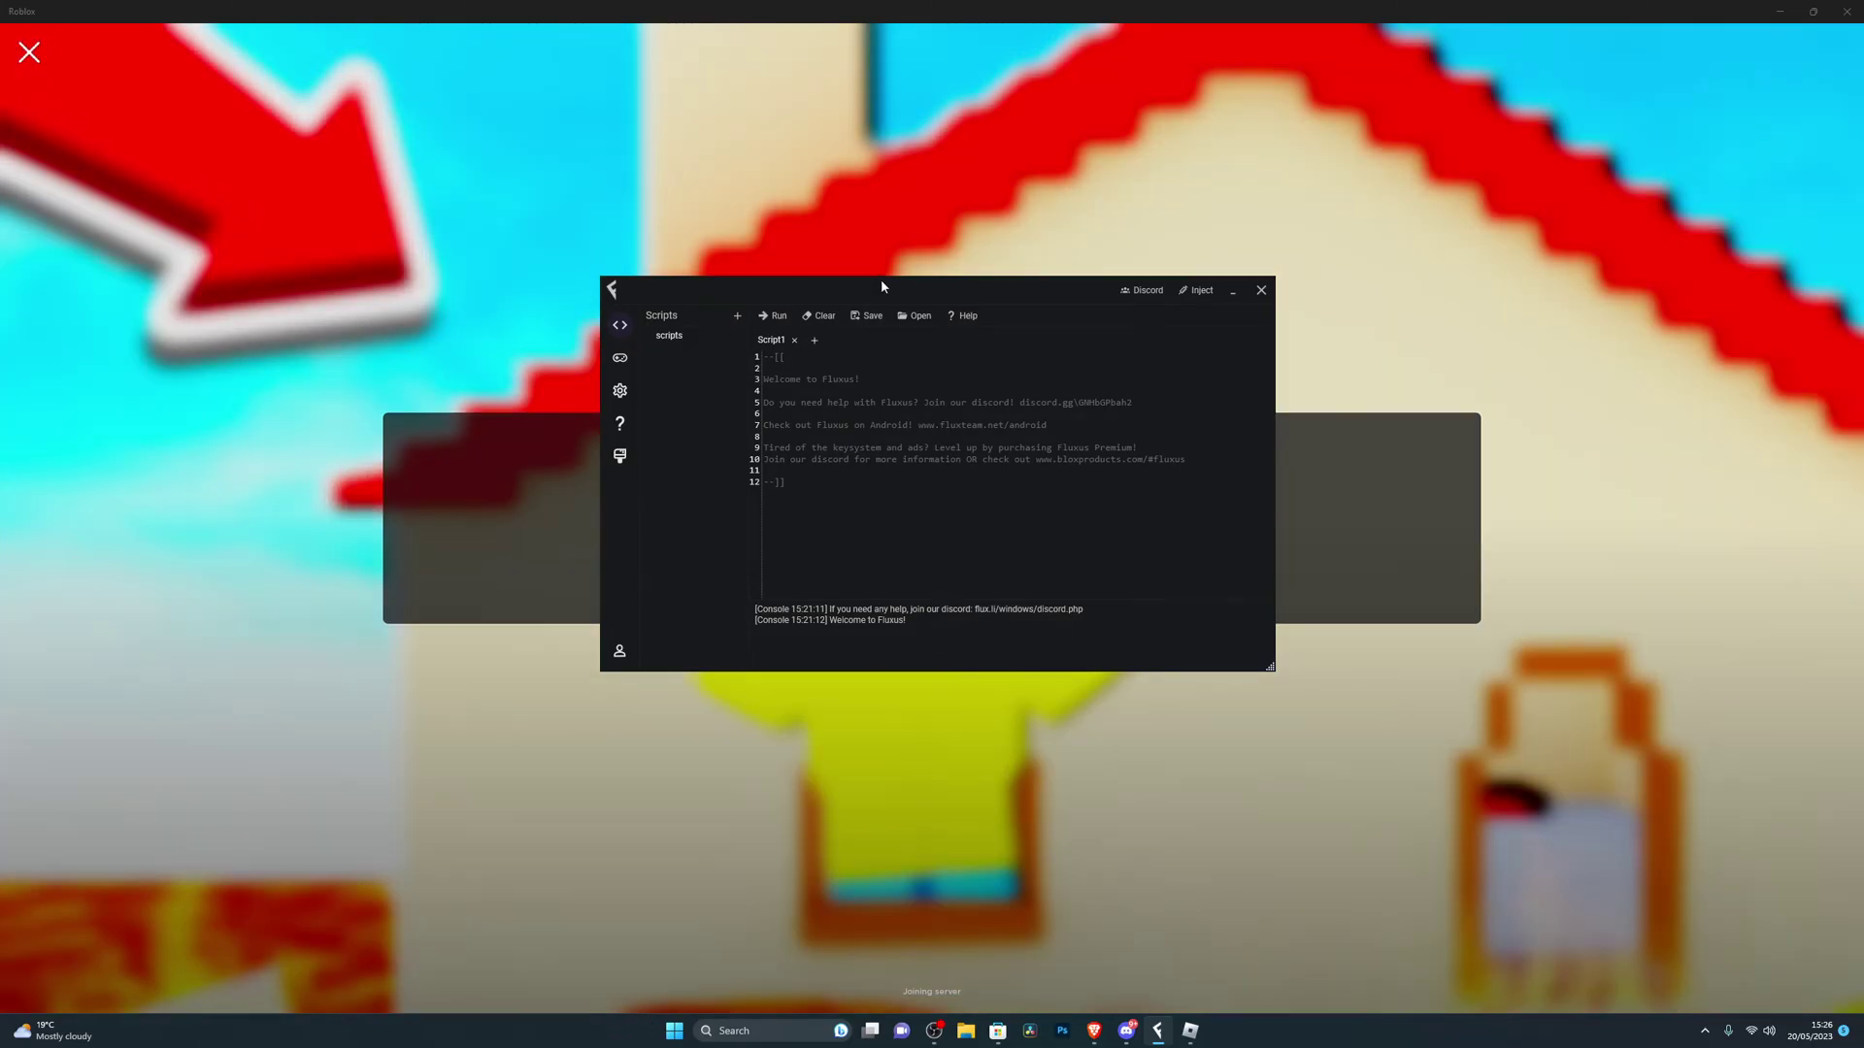
pyautogui.moveTo(881, 278); pyautogui.dragTo(1268, 276)
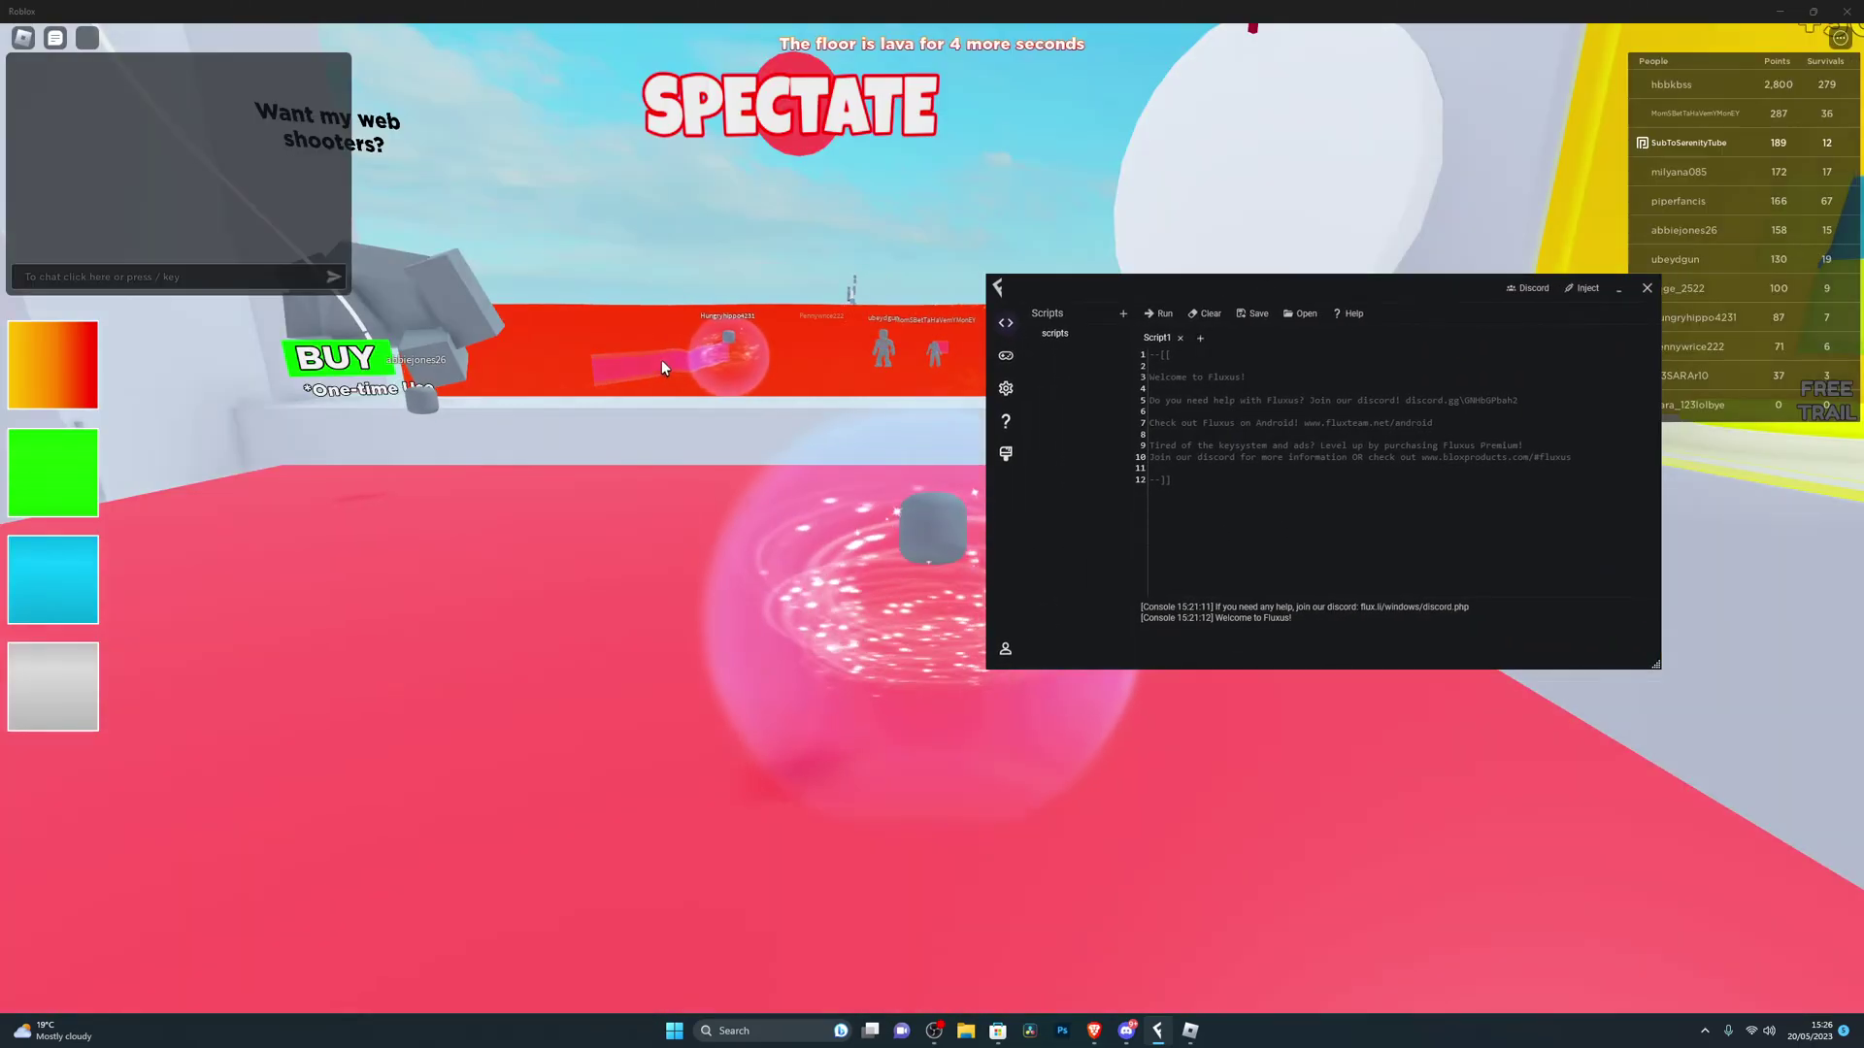